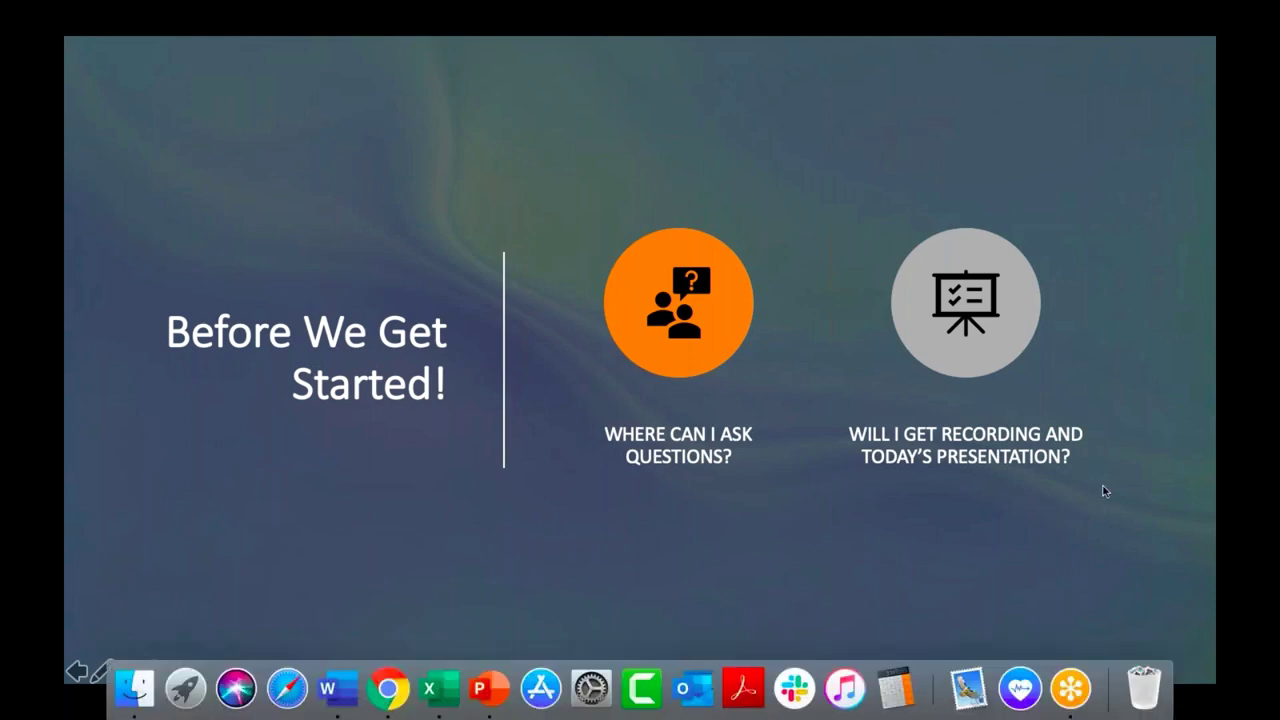
- Bring up Mission Control to see all open desktops
key("ctrl+Up")
key("ctrl+Up")
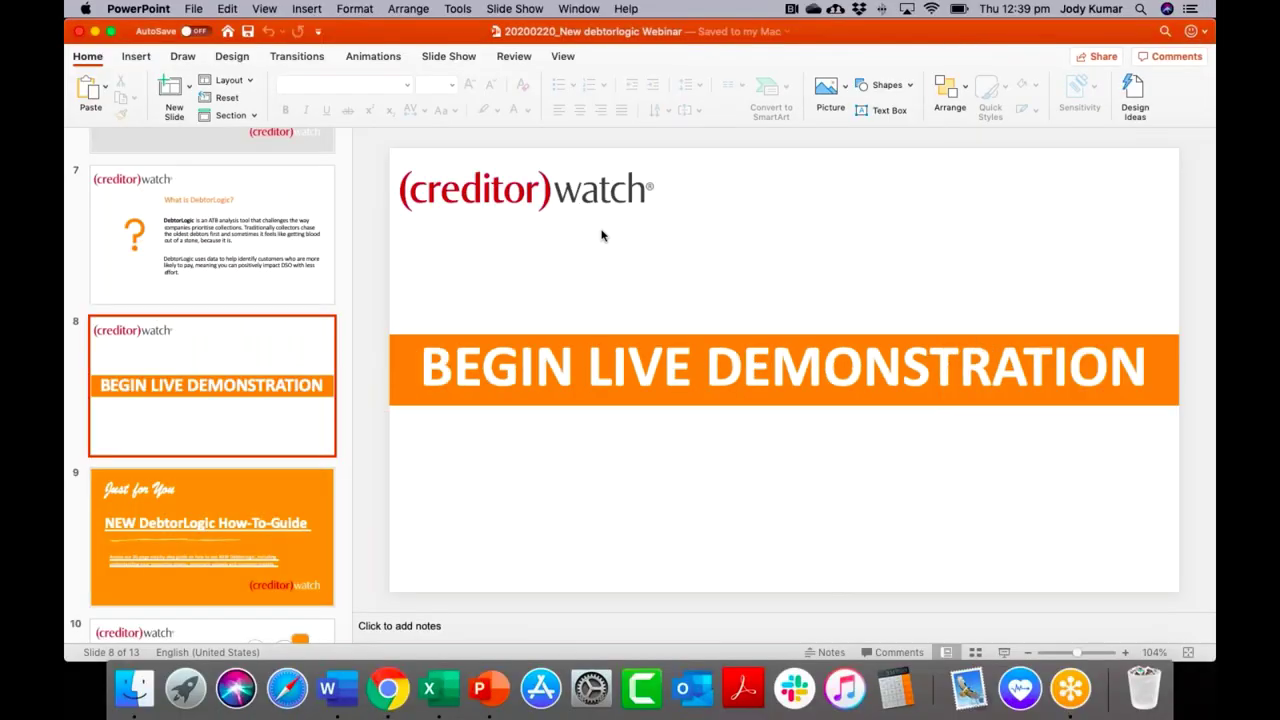
- Switch to Desktop 2's DebtorLogic Overview, showing 7 days since the last ATB upload
key("ctrl+Up")
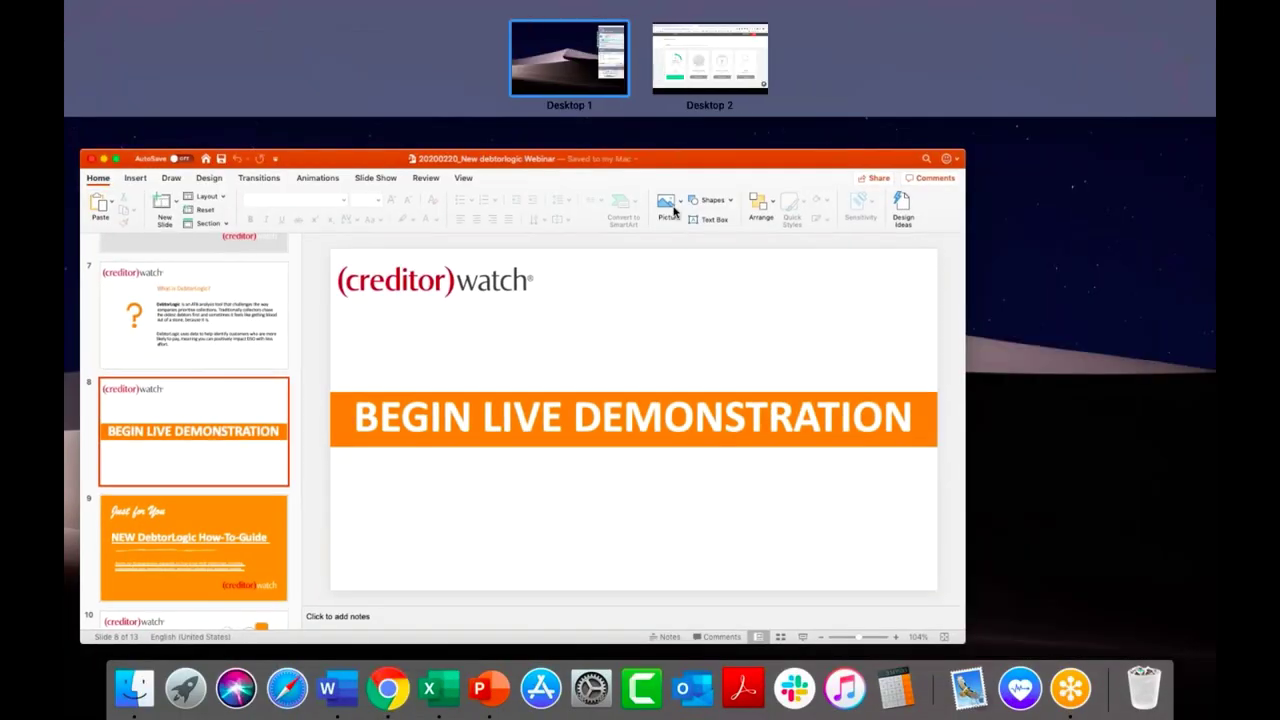
key("ctrl+Up")
key("ctrl+Up")
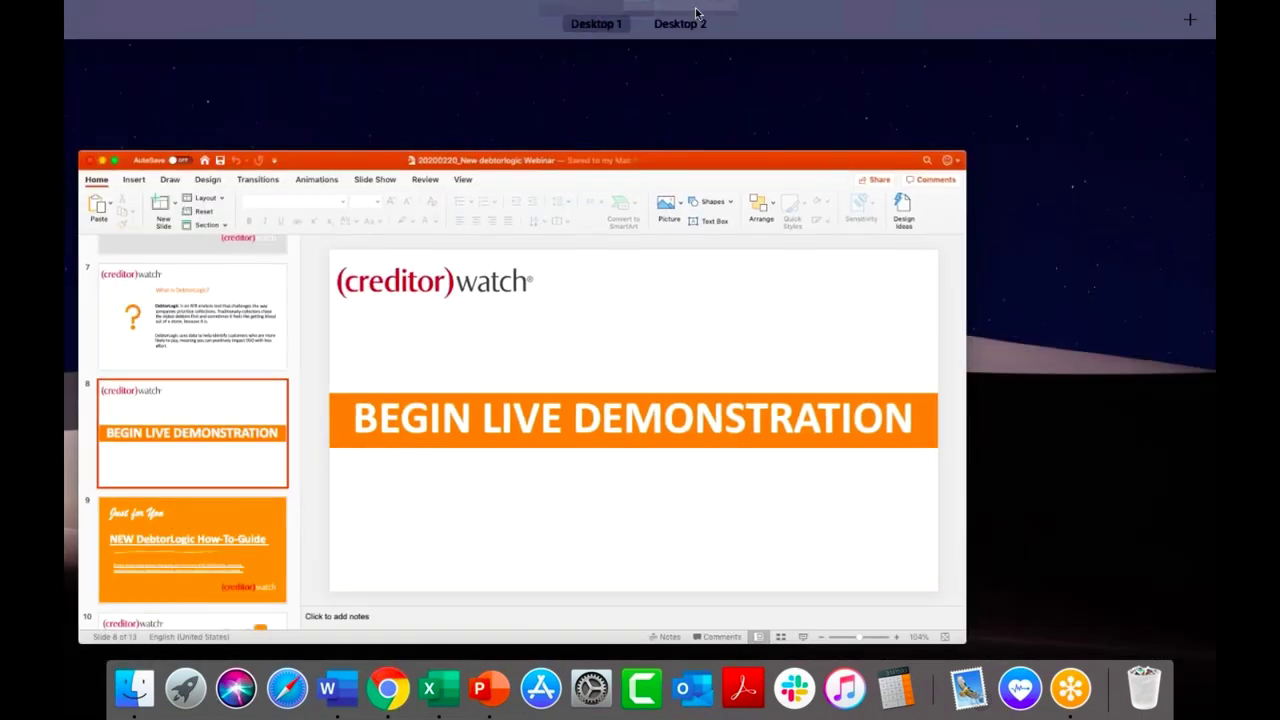
mouse_move(700, 15)
left_click(699, 50)
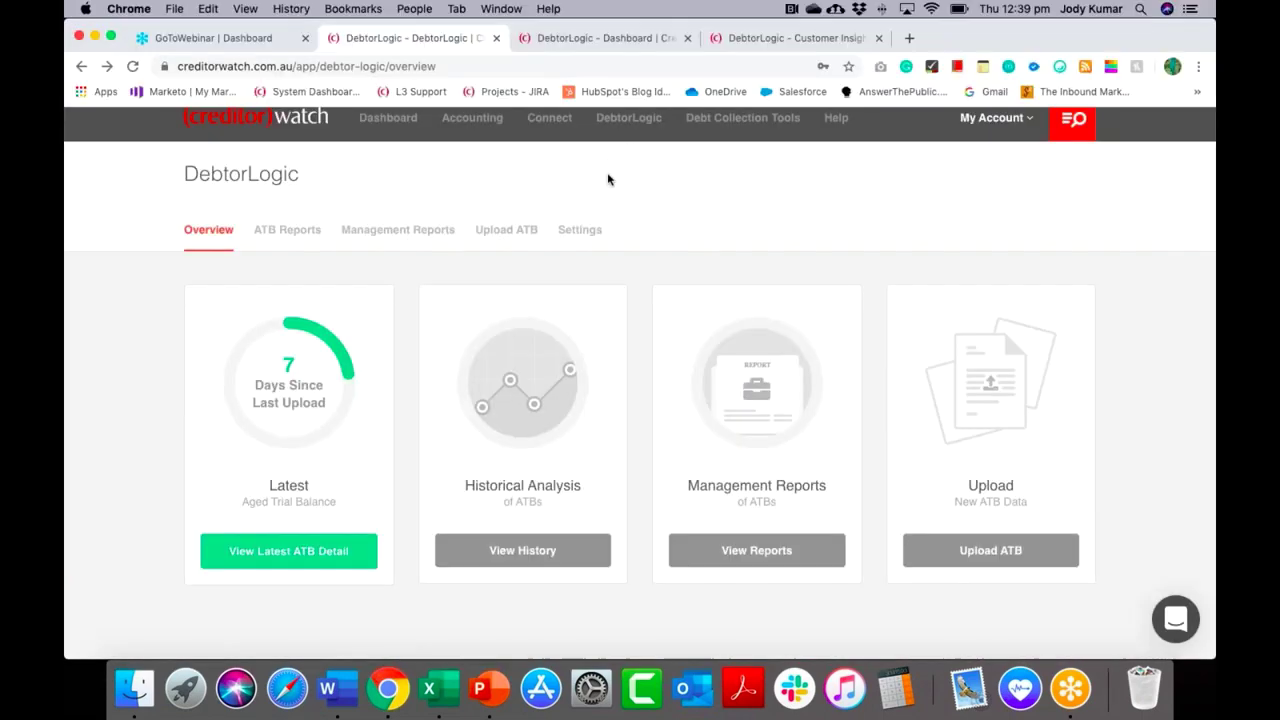
scroll(711, 200, "down", 2)
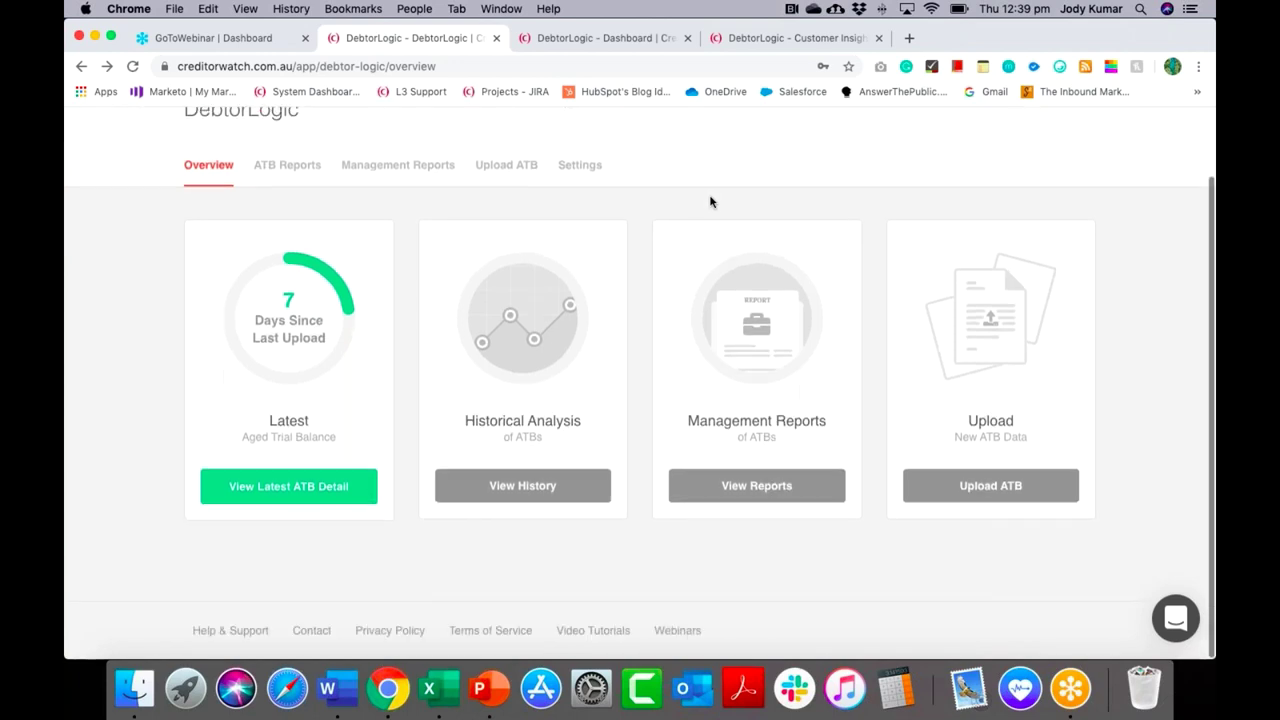
scroll(711, 200, "up", 3)
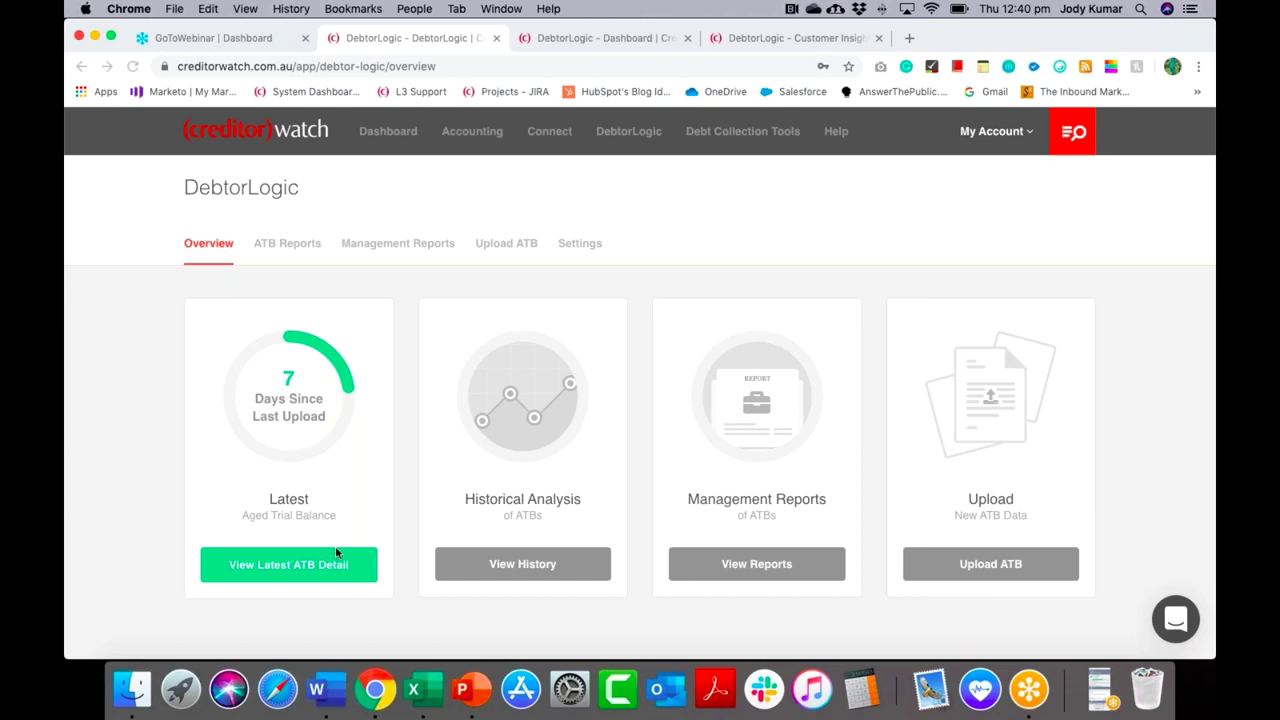
- Open View History and extend the Historical Outstanding Amounts chart to 12 months
left_click(520, 565)
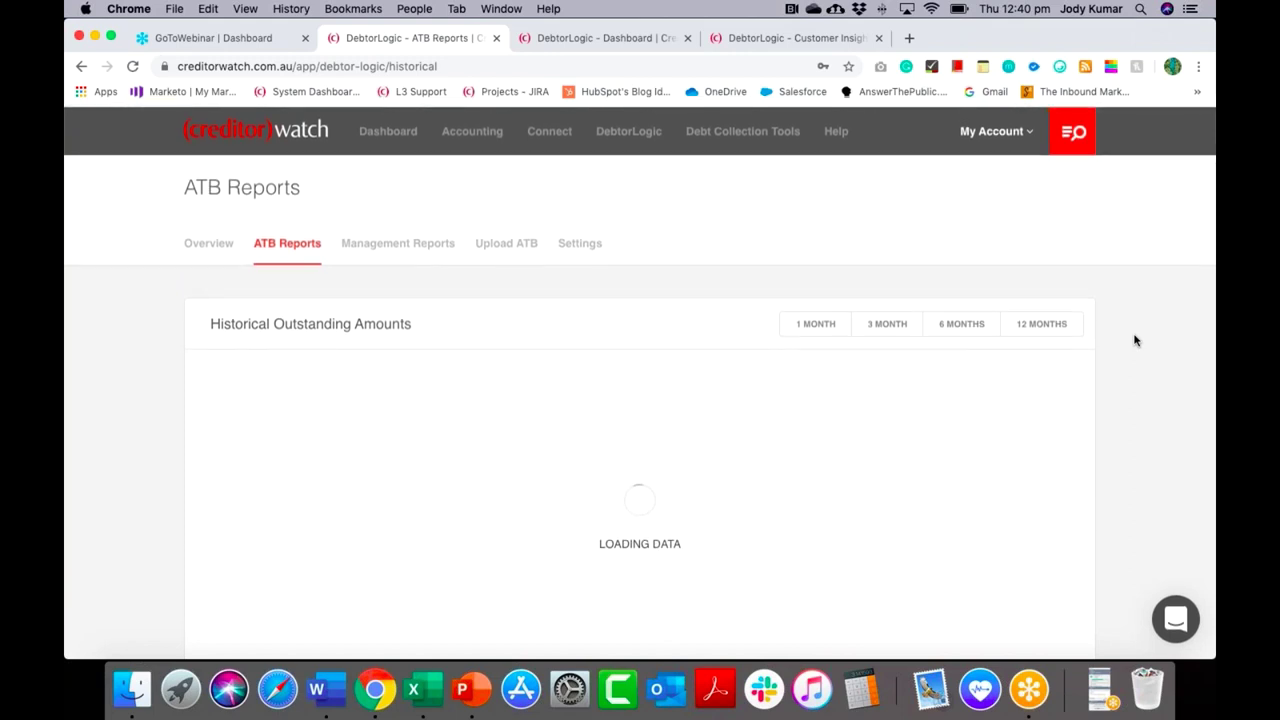
scroll(1134, 341, "down", 4)
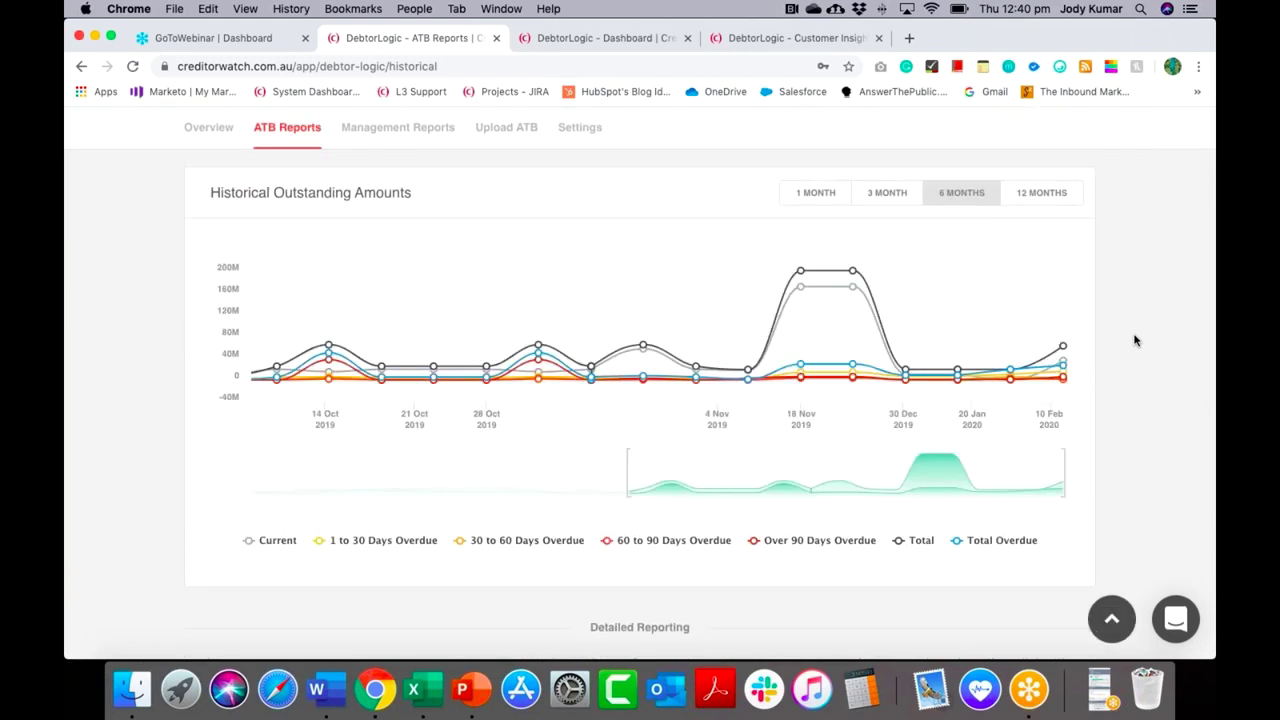
left_click(1024, 203)
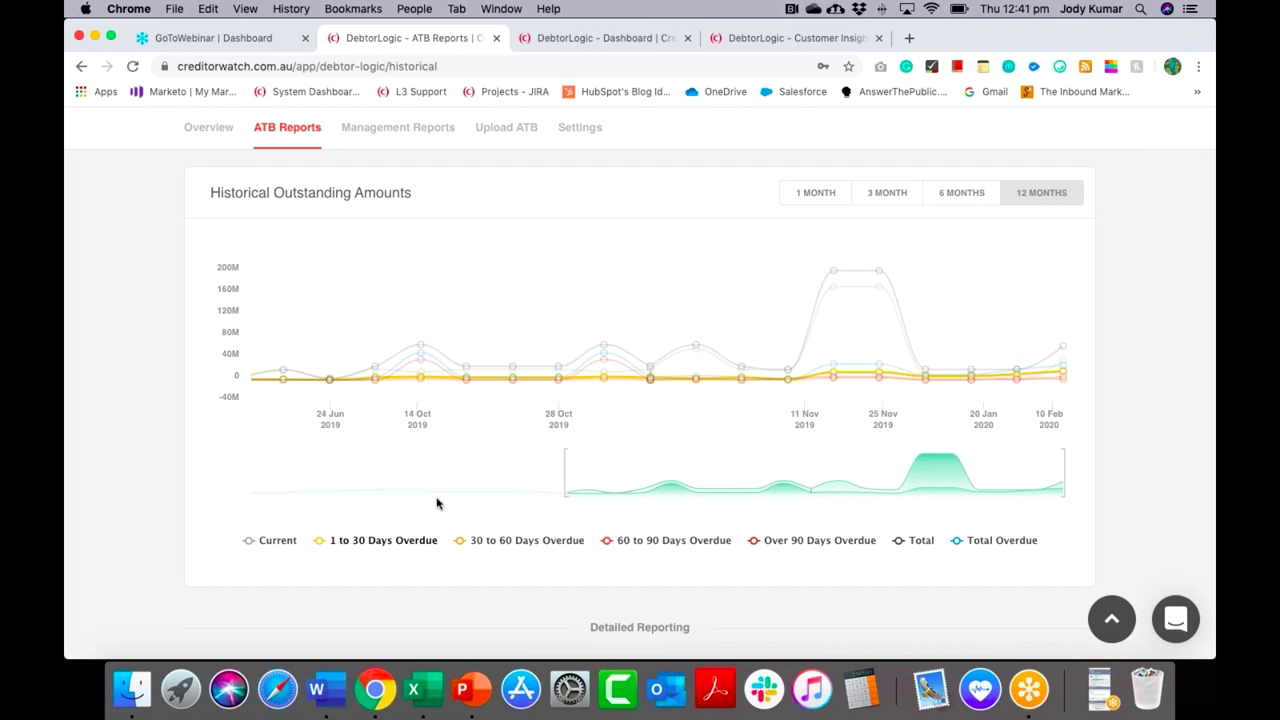
scroll(541, 358, "down", 1)
scroll(541, 358, "up", 3)
scroll(541, 358, "down", 6)
scroll(541, 358, "up", 5)
scroll(541, 358, "up", 3)
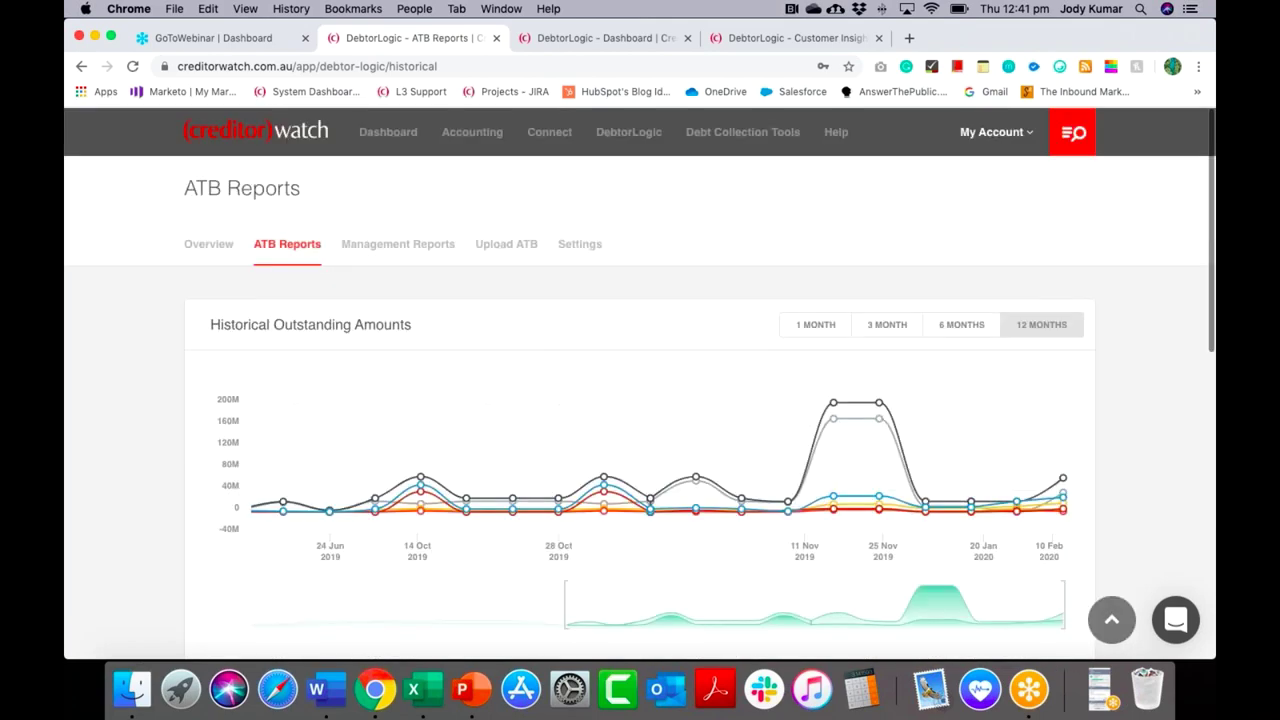
- From the Overview, open View Reports and download the 13-02-20 February 2020 management report
left_click(225, 250)
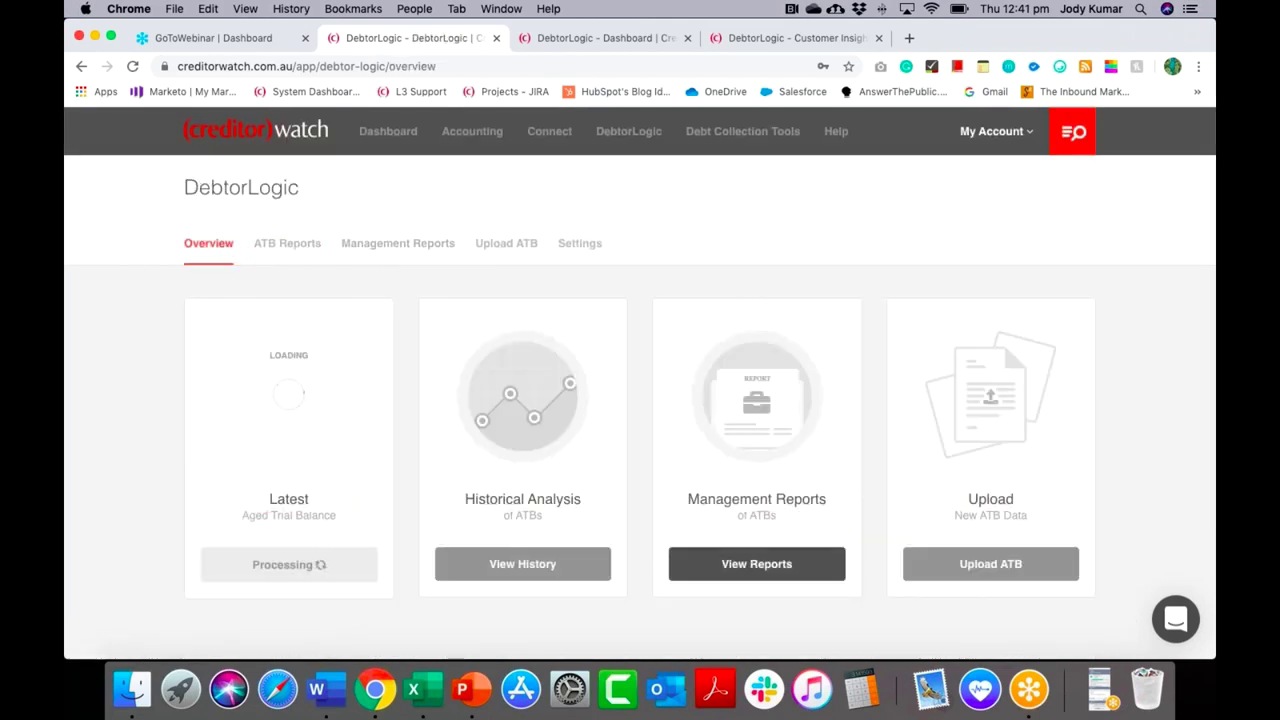
left_click(753, 566)
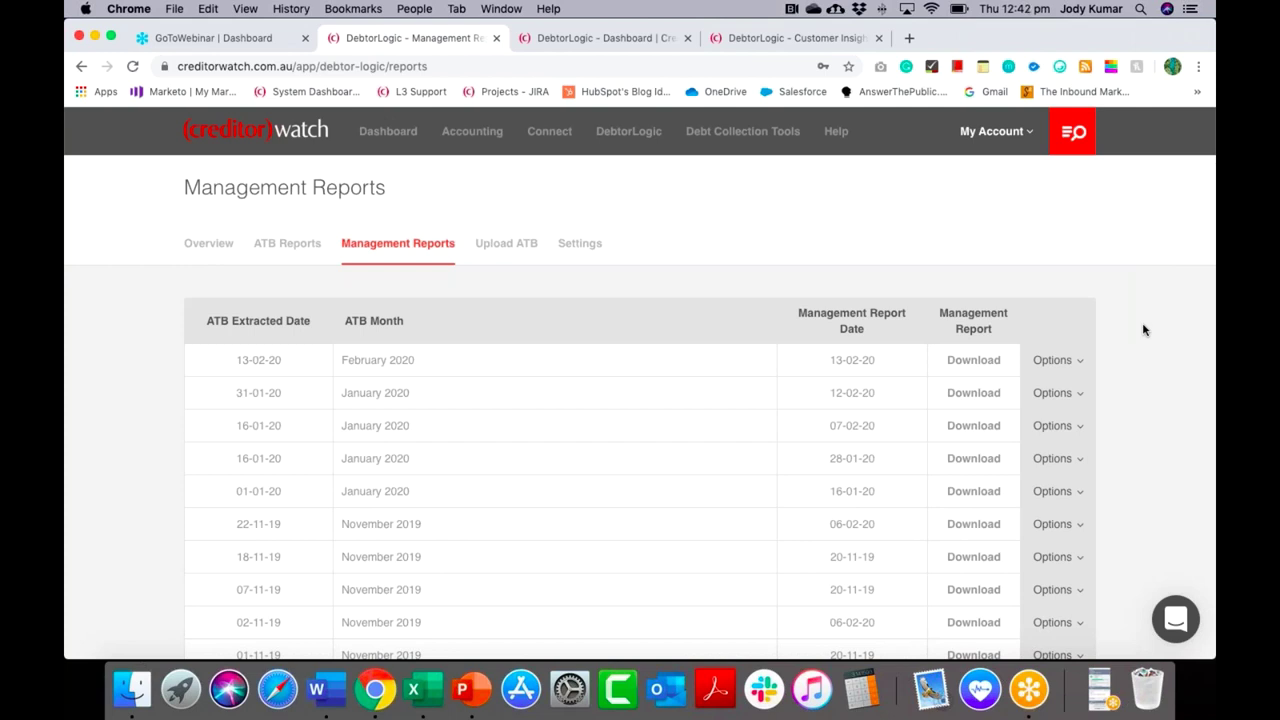
left_click(978, 359)
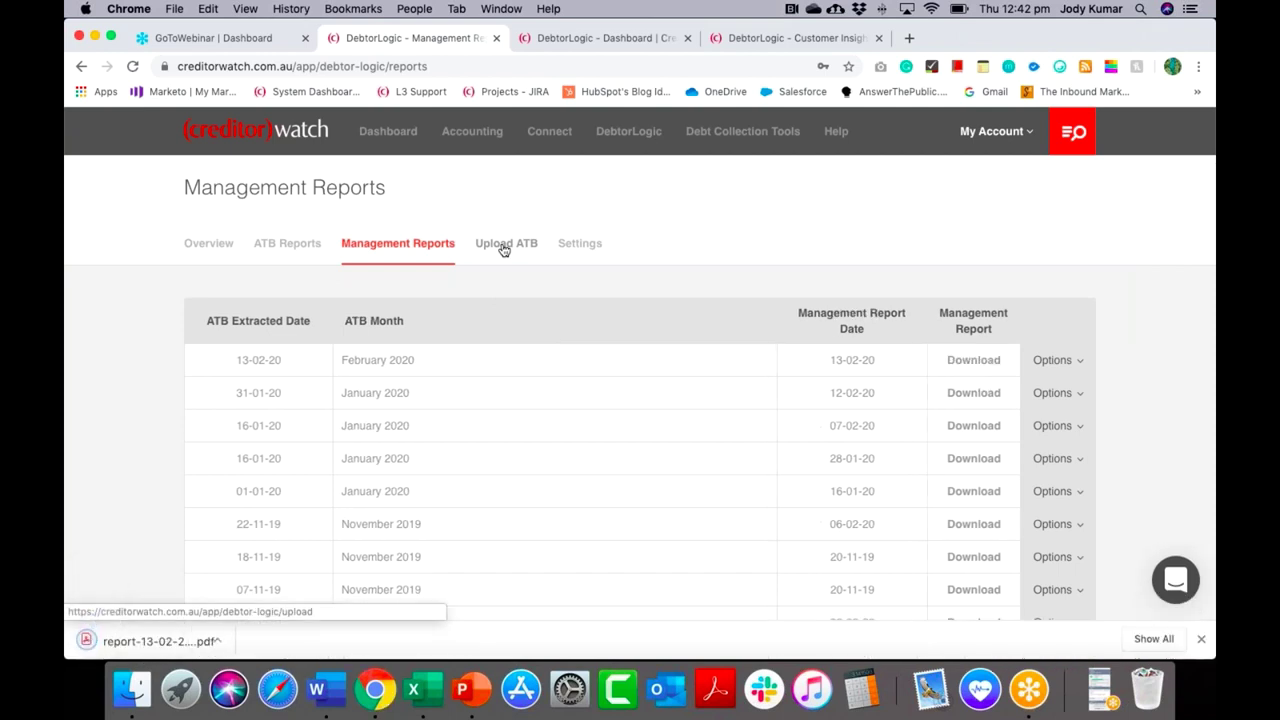
- Open the downloaded report PDF and jump from its contents to the Entity status cancelled (ABN) page
left_click(160, 641)
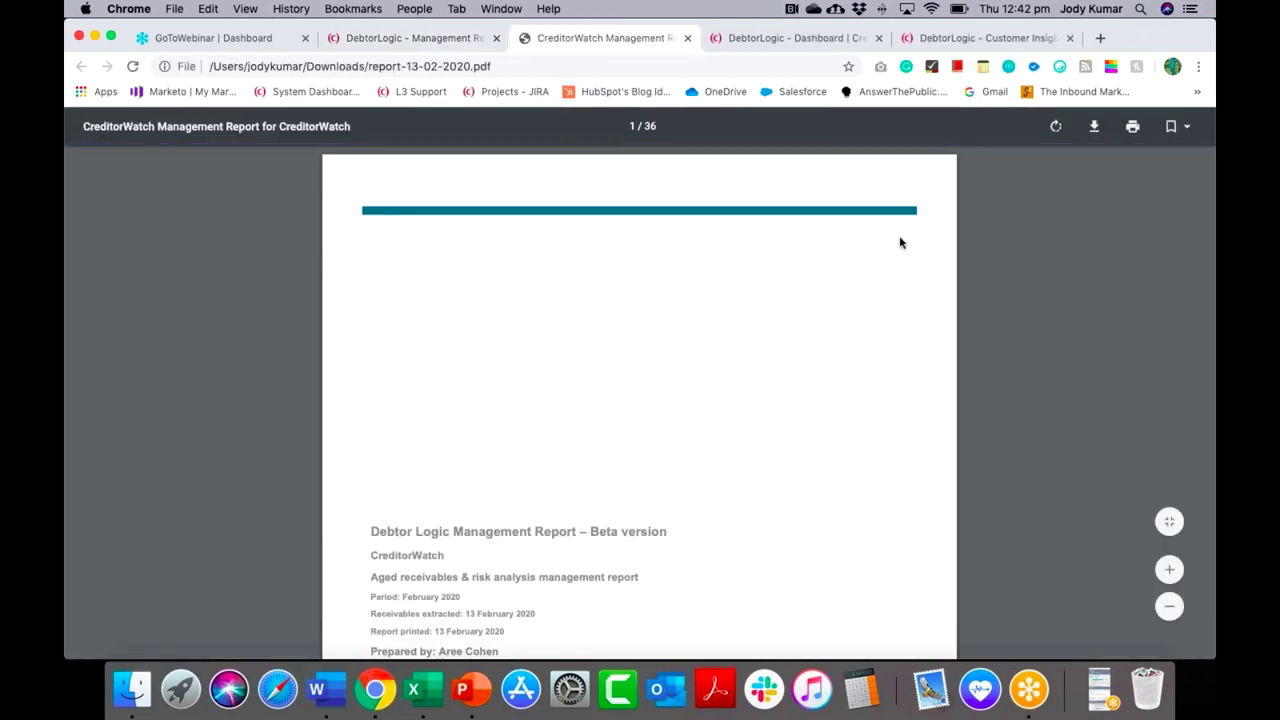
scroll(900, 242, "down", 1)
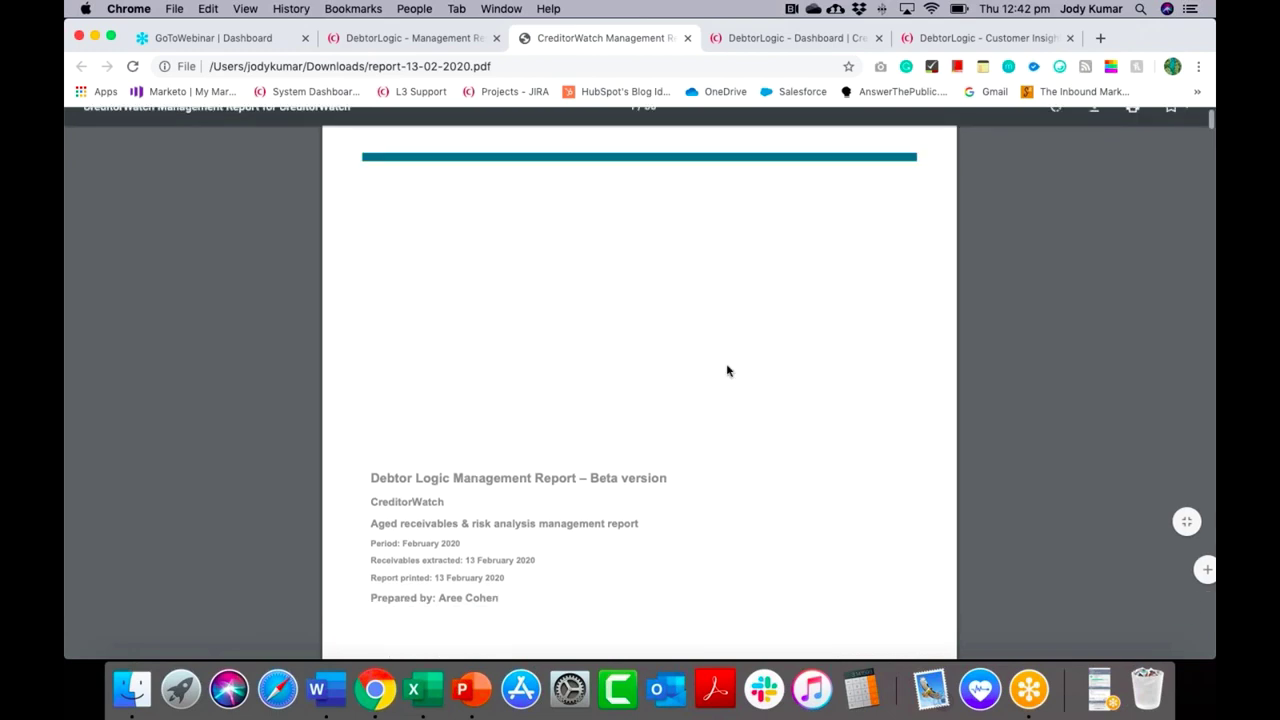
scroll(553, 320, "down", 10)
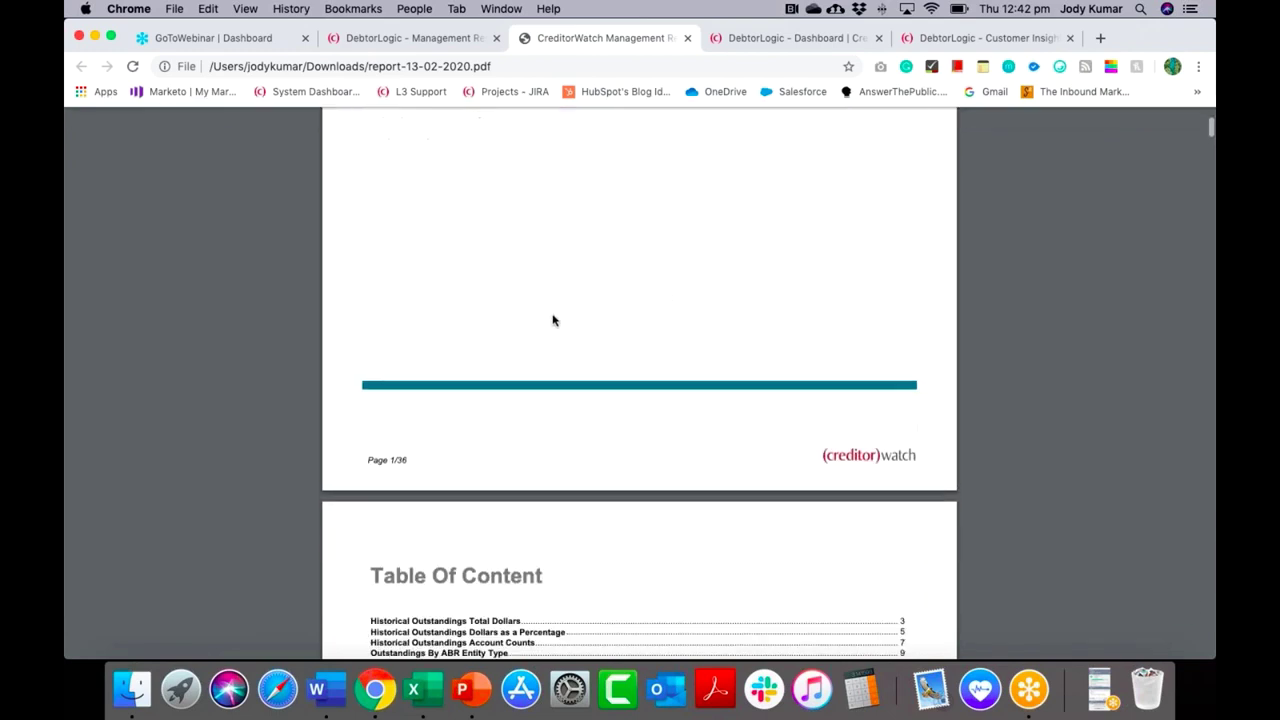
scroll(553, 320, "down", 2)
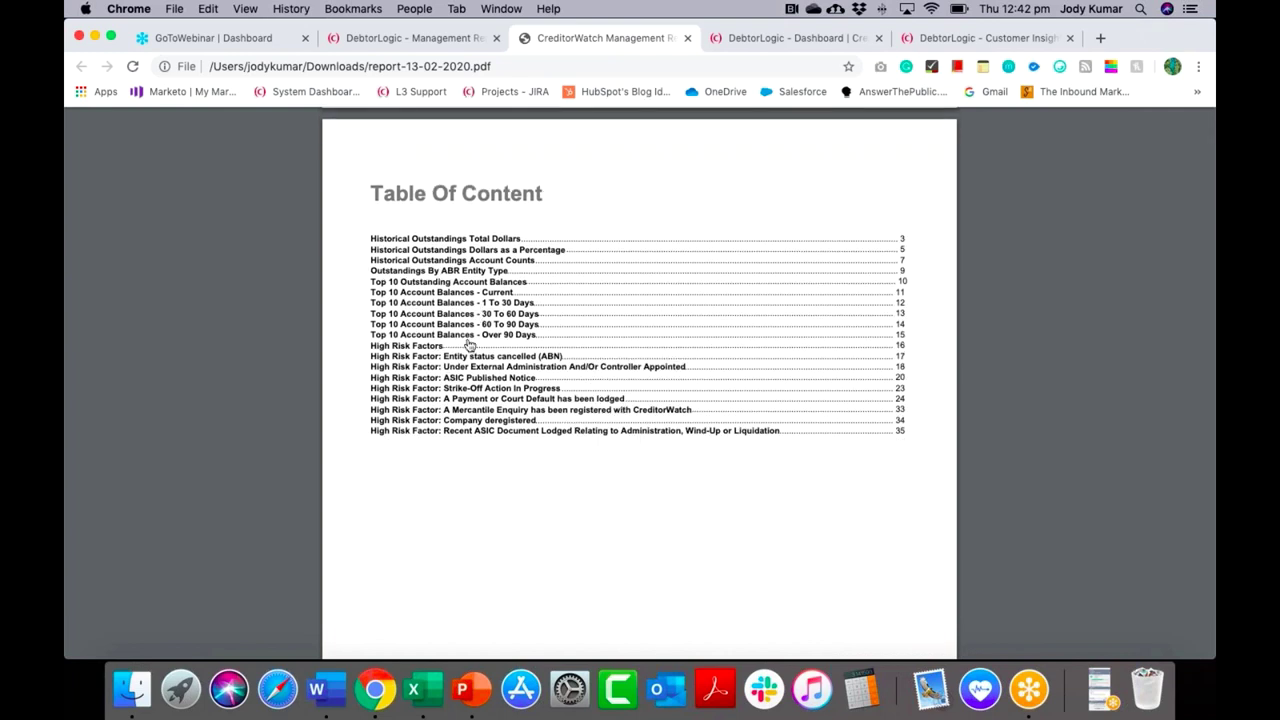
left_click(465, 360)
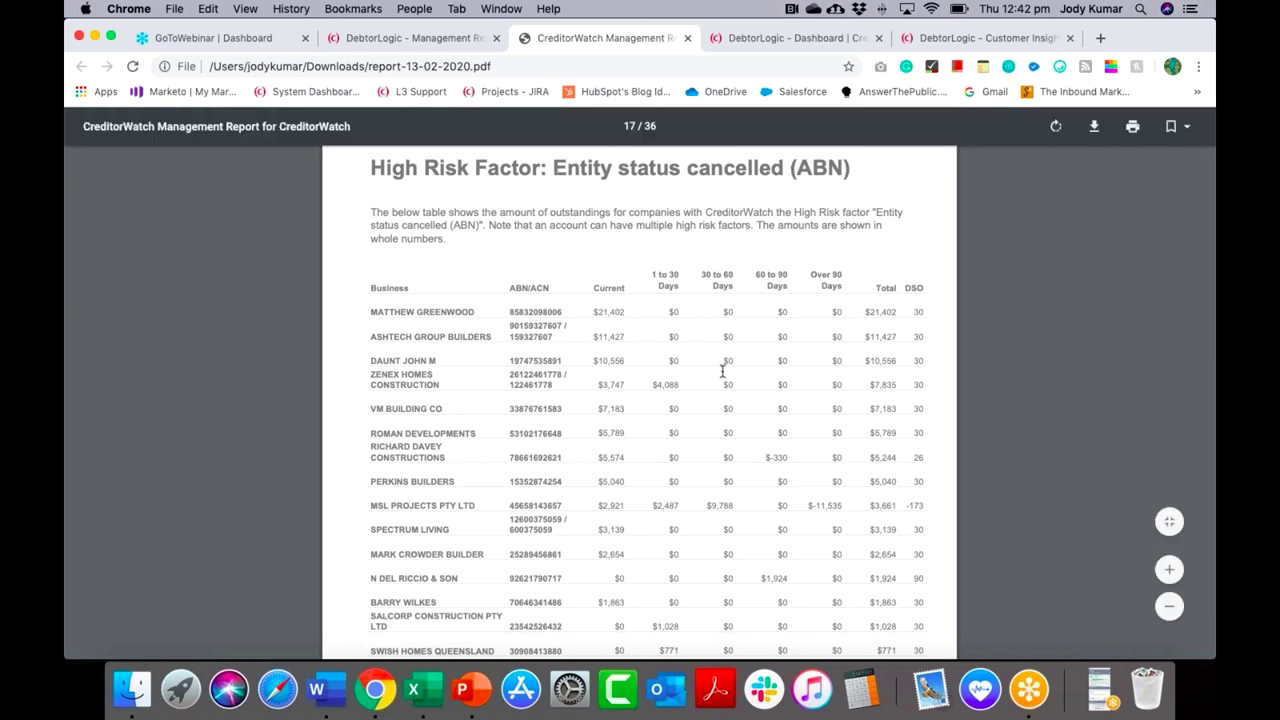
scroll(722, 371, "down", 2)
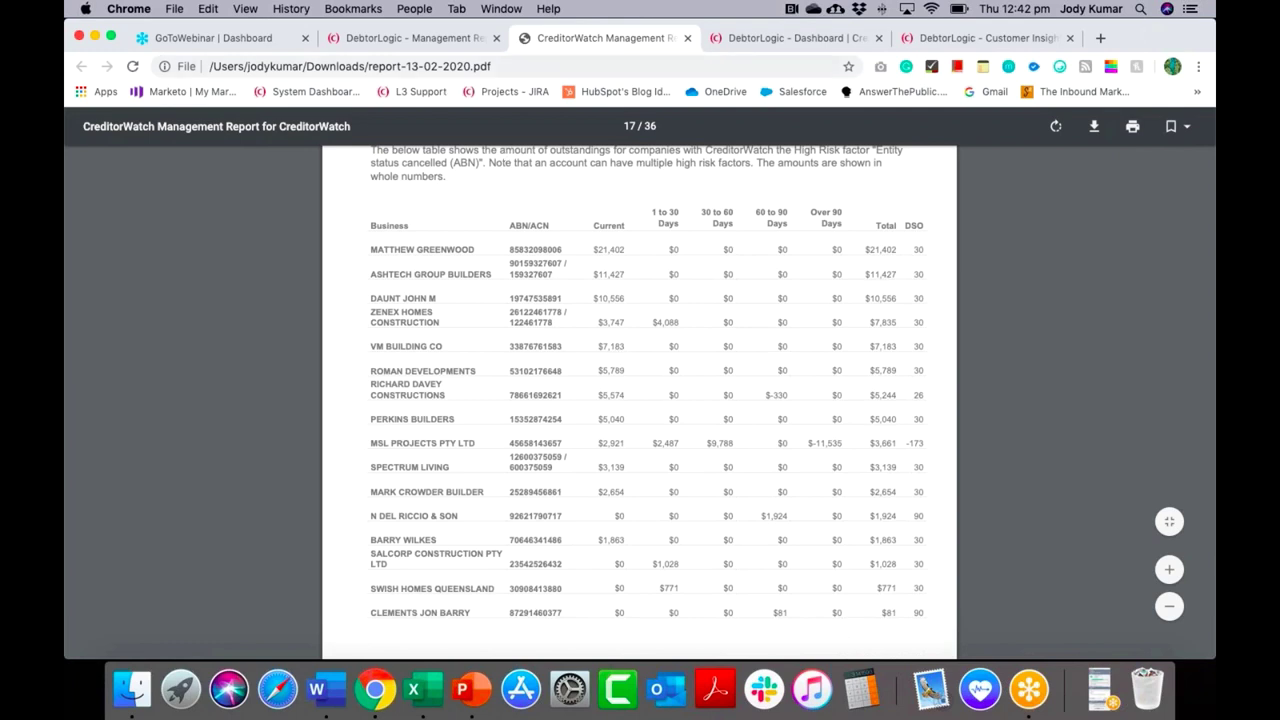
- Return to Management Reports and open the Upload ATB page
left_click(430, 38)
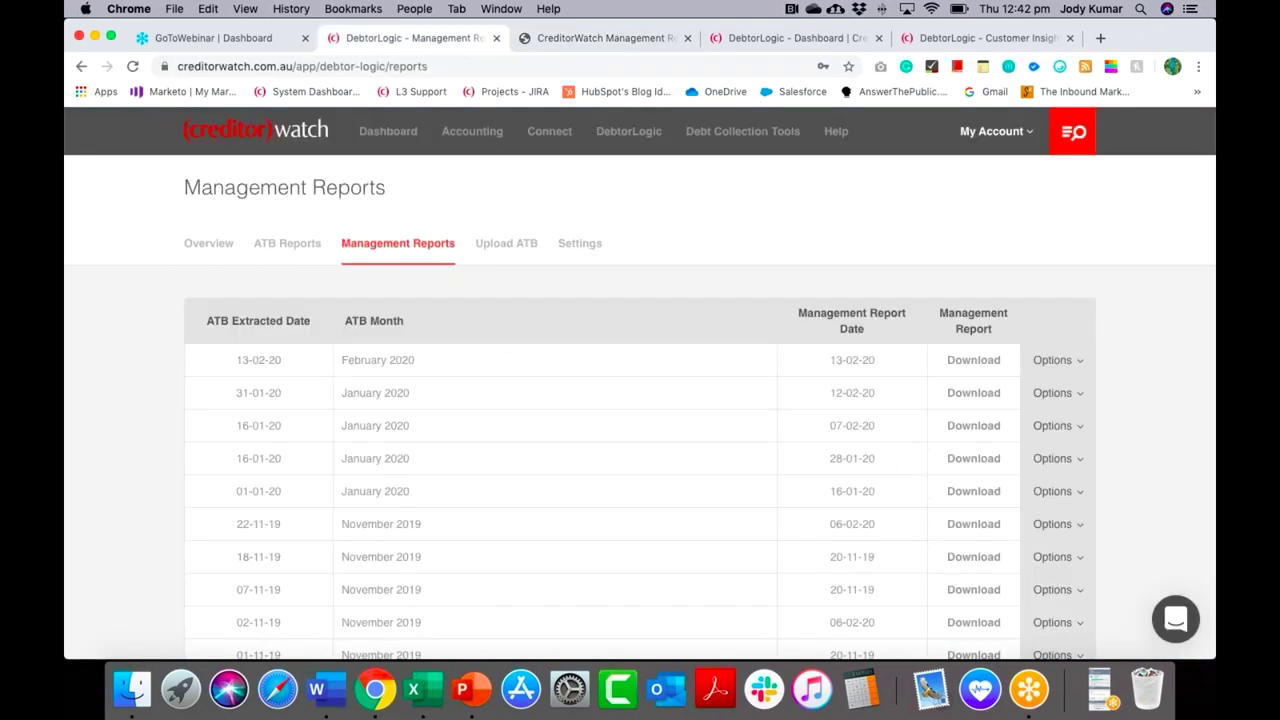
left_click(510, 253)
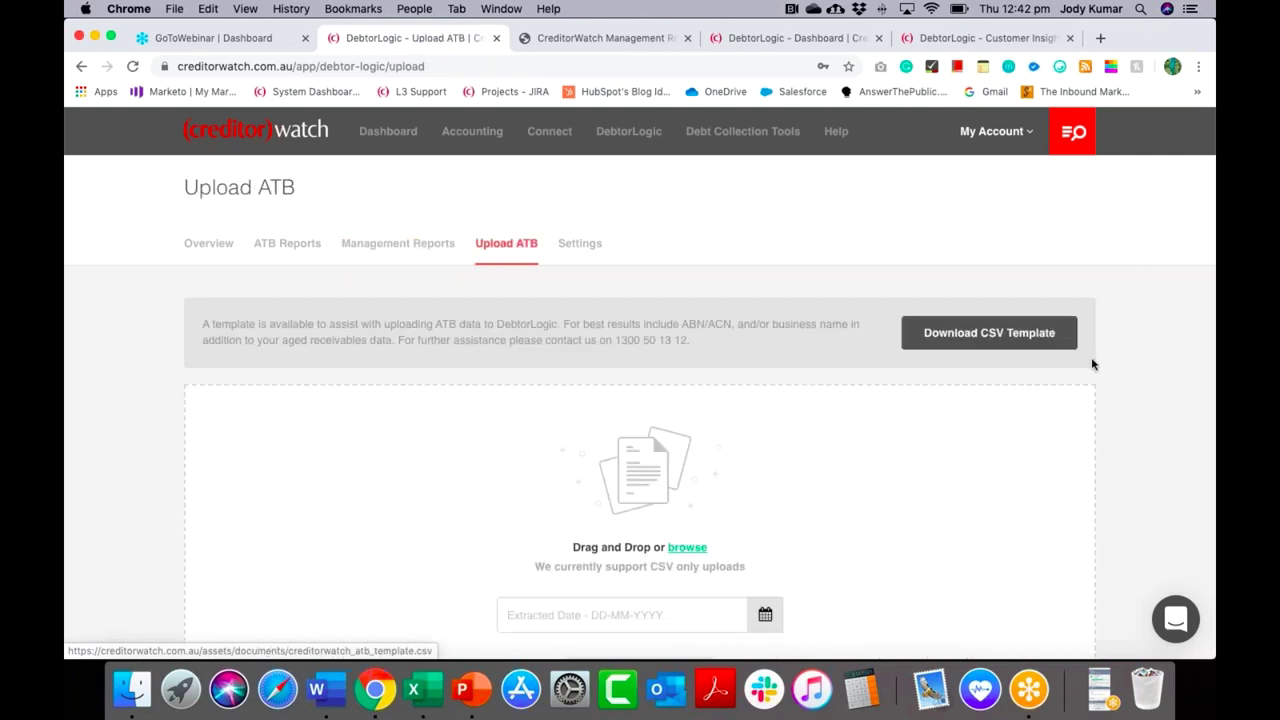
scroll(1117, 365, "down", 1)
scroll(1117, 365, "down", 1)
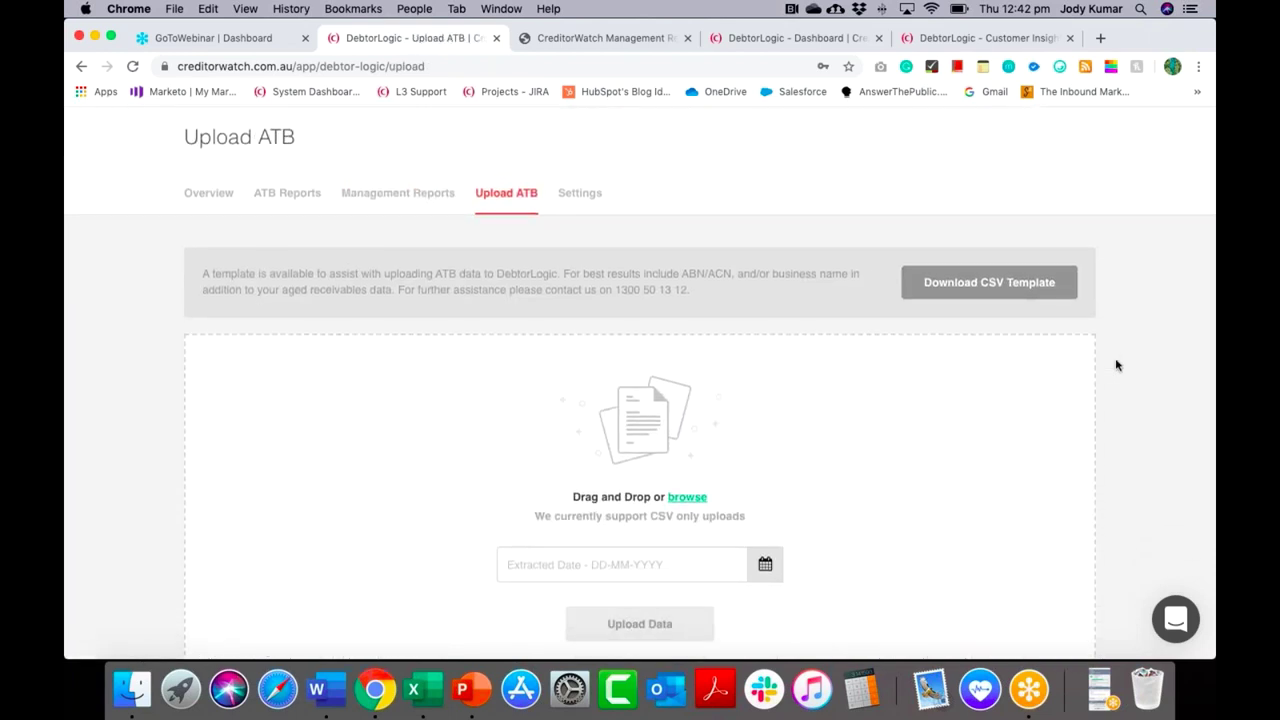
scroll(1117, 365, "down", 4)
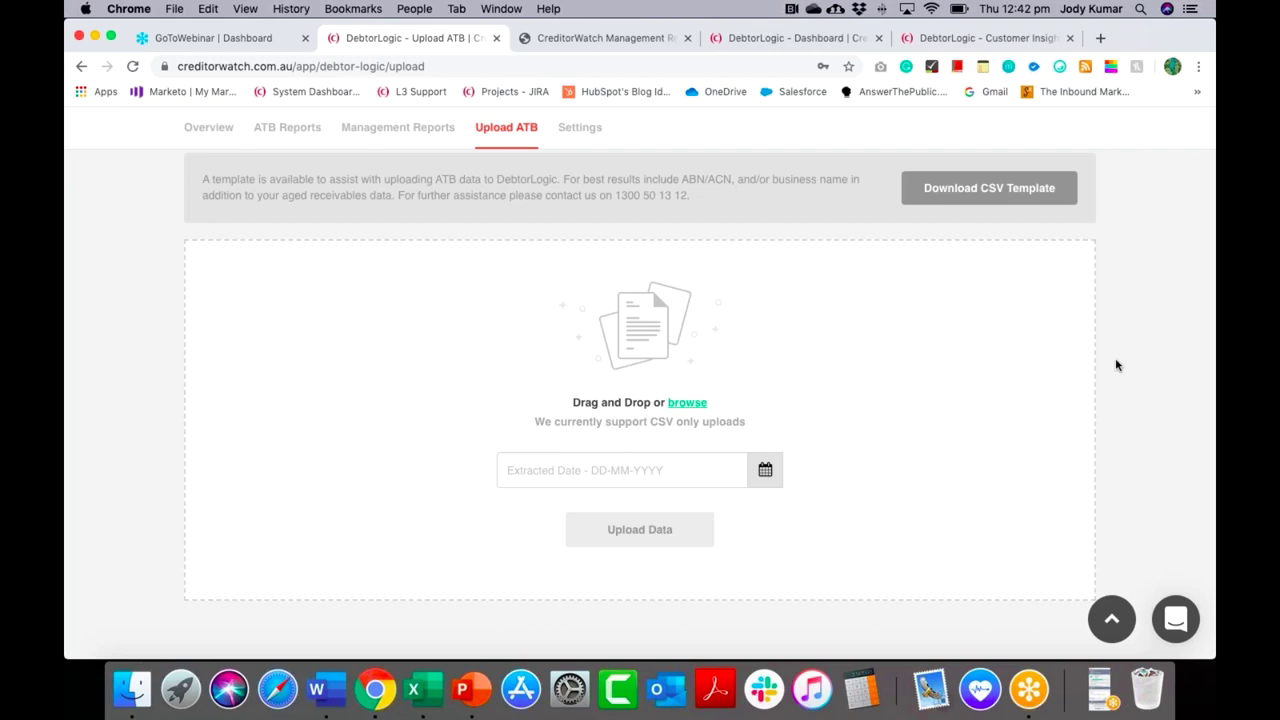
- Drag an ATB CSV file onto the upload drop area
left_click_drag(1117, 365, 570, 472)
scroll(659, 477, "down", 1)
scroll(659, 477, "up", 5)
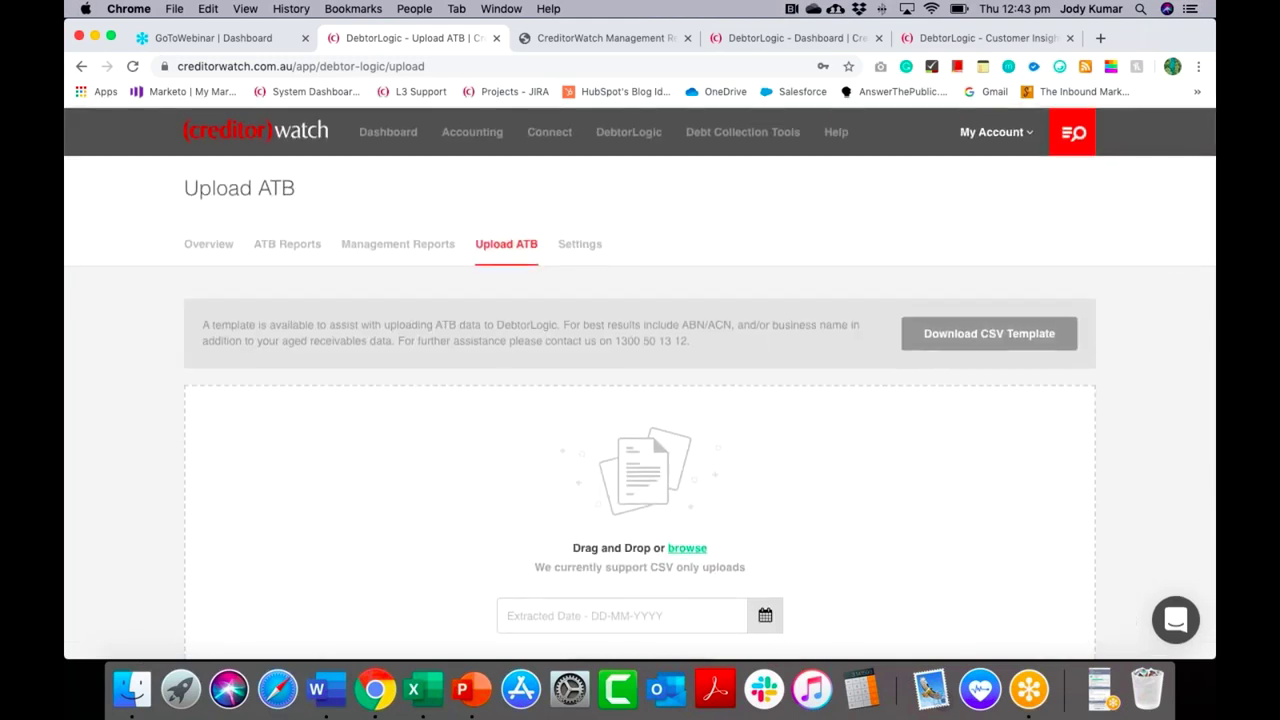
- Return to the DebtorLogic overview, where the Latest ATB card still shows Processing
left_click(210, 248)
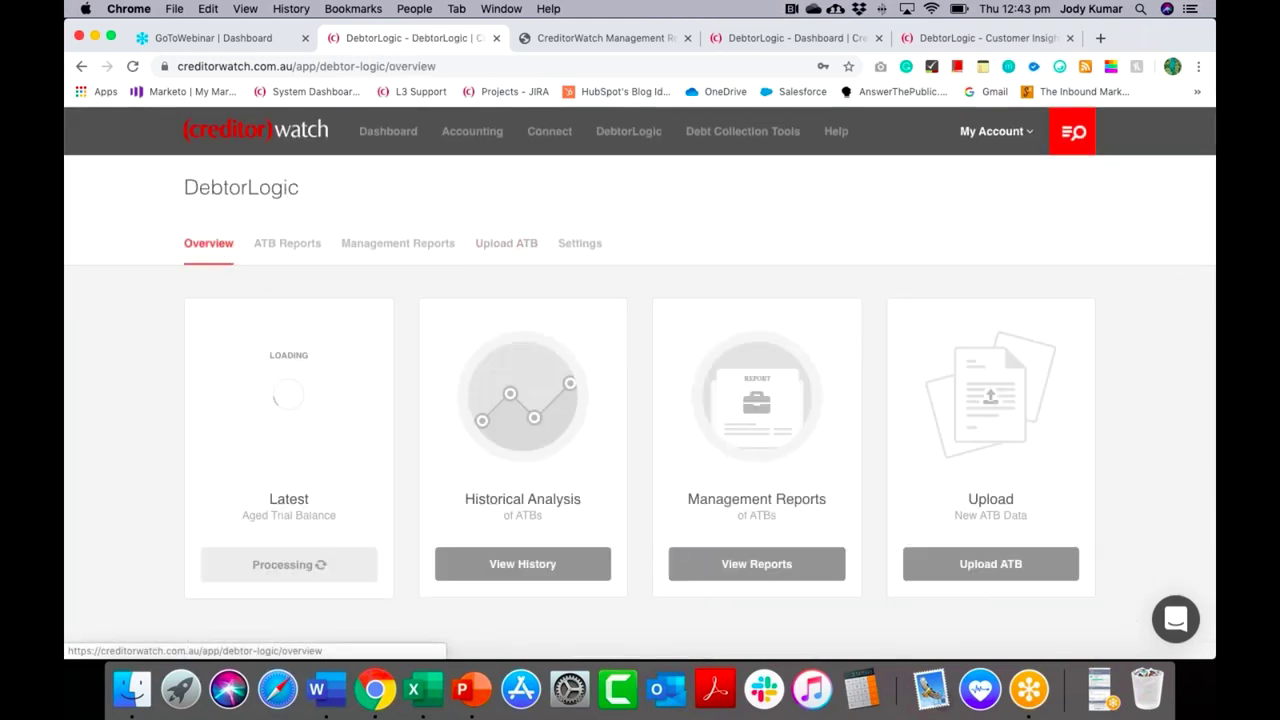
scroll(199, 354, "down", 1)
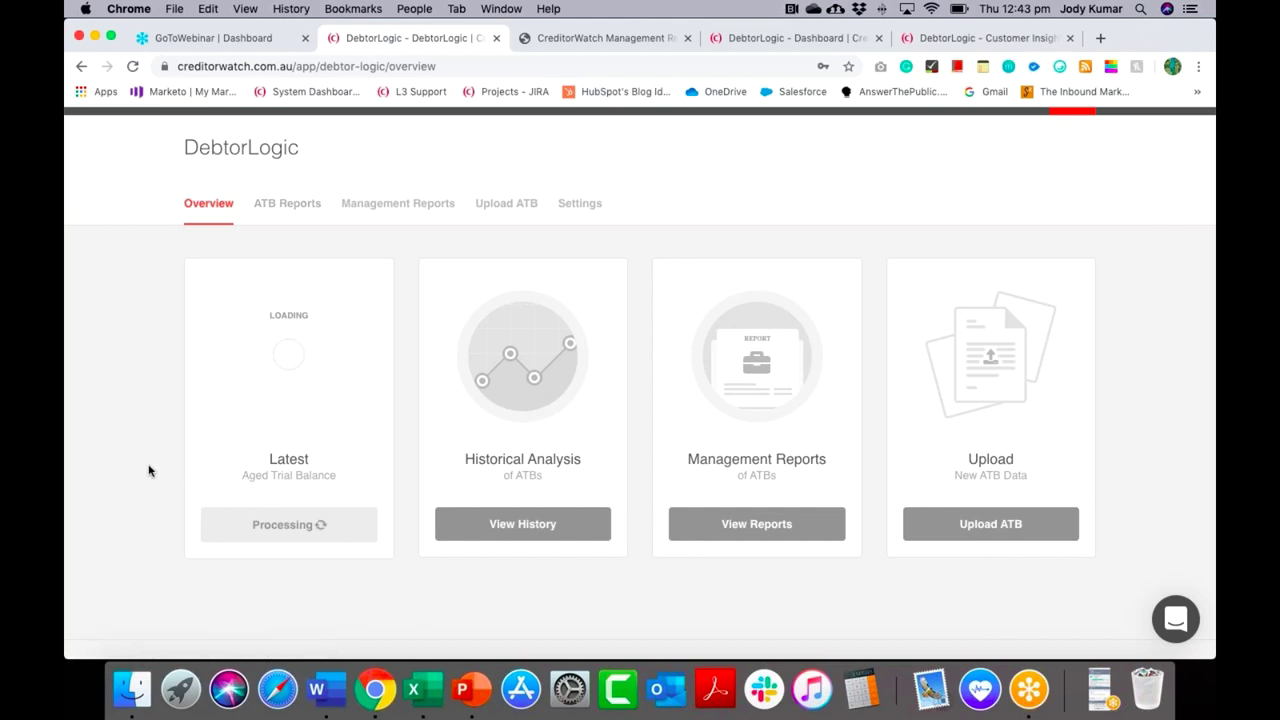
scroll(148, 470, "down", 1)
scroll(148, 470, "up", 3)
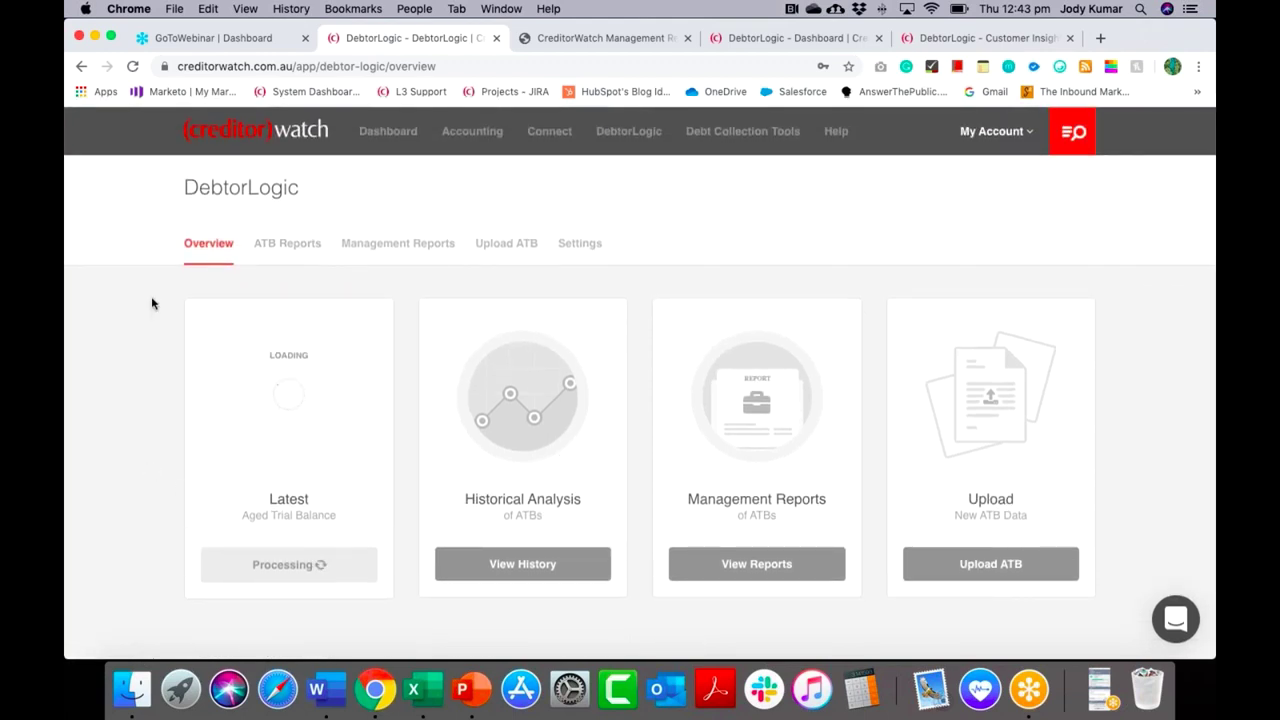
scroll(151, 400, "down", 1)
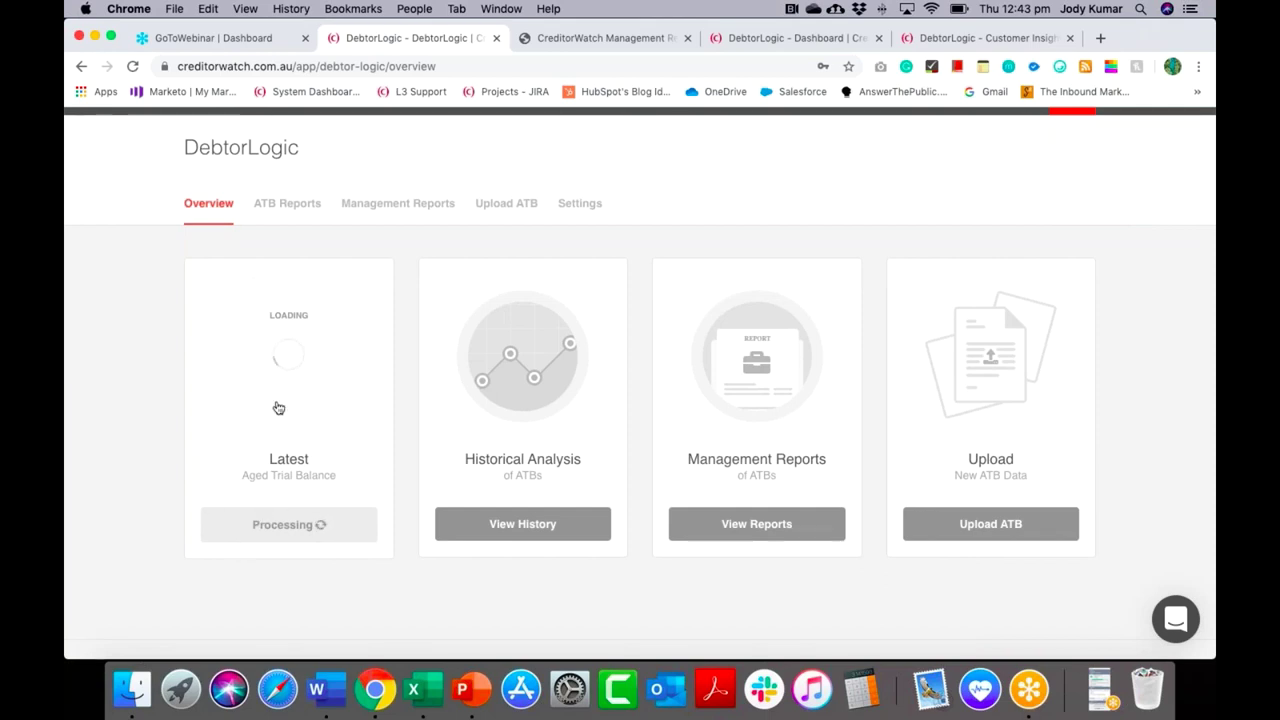
- Switch to the Feb 2020 dashboard tab and scroll to the Aged Receivables Breakdown donut
left_click(731, 46)
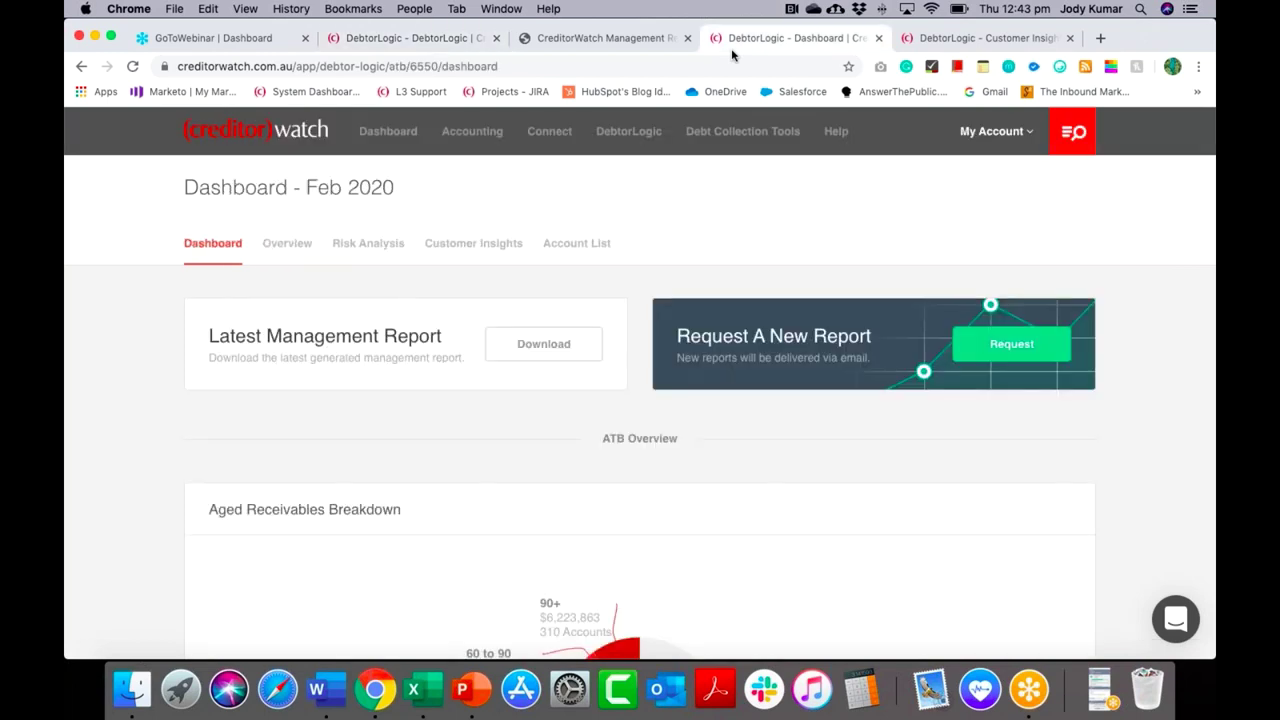
scroll(265, 400, "down", 2)
scroll(265, 400, "up", 1)
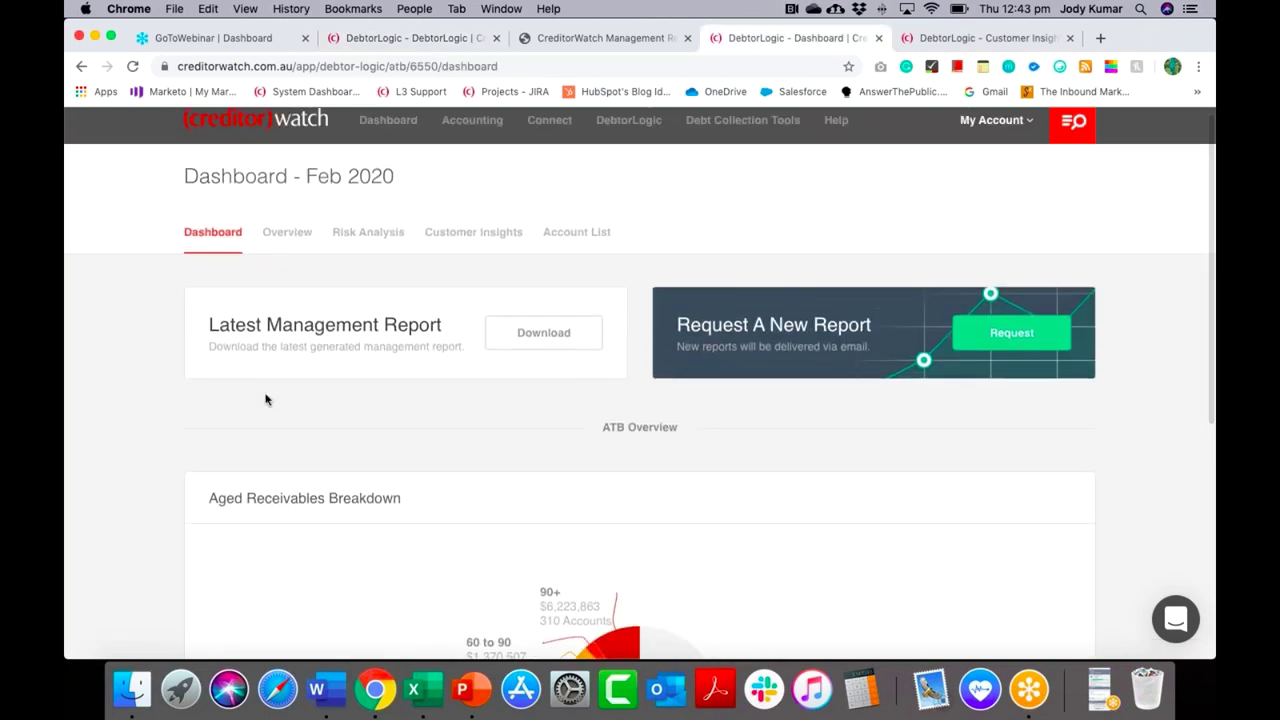
scroll(265, 400, "up", 1)
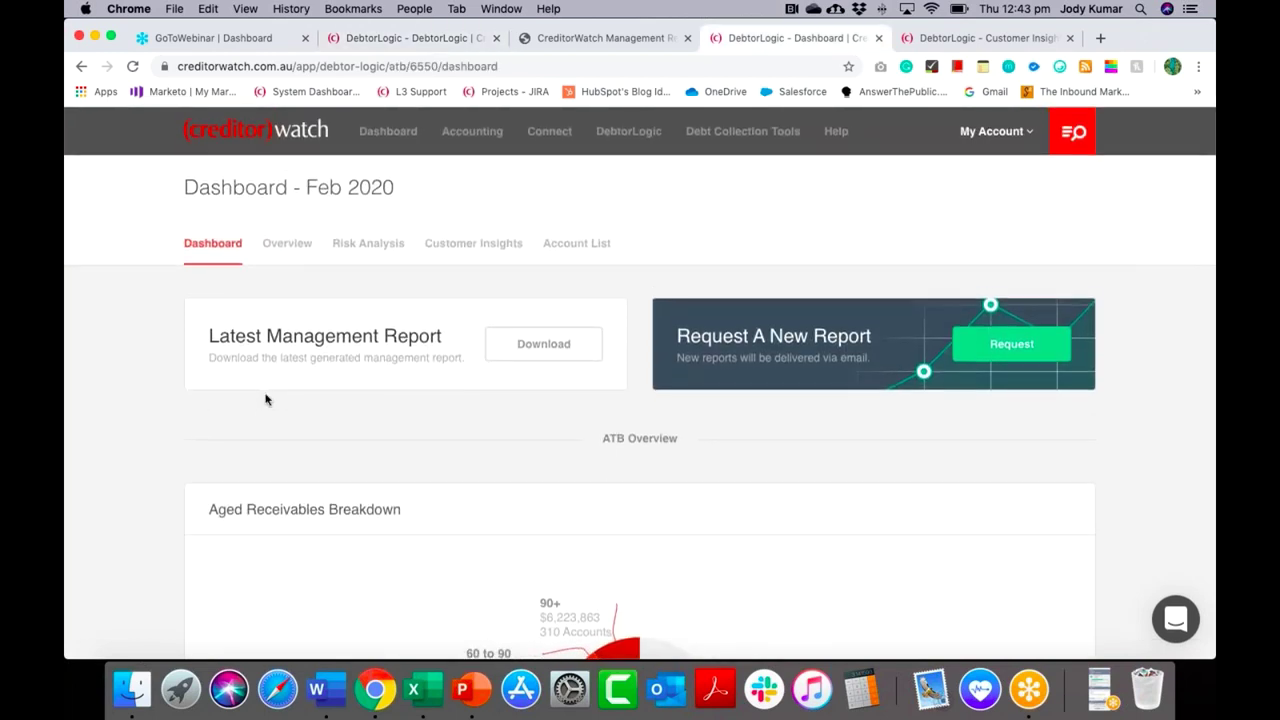
scroll(265, 400, "down", 6)
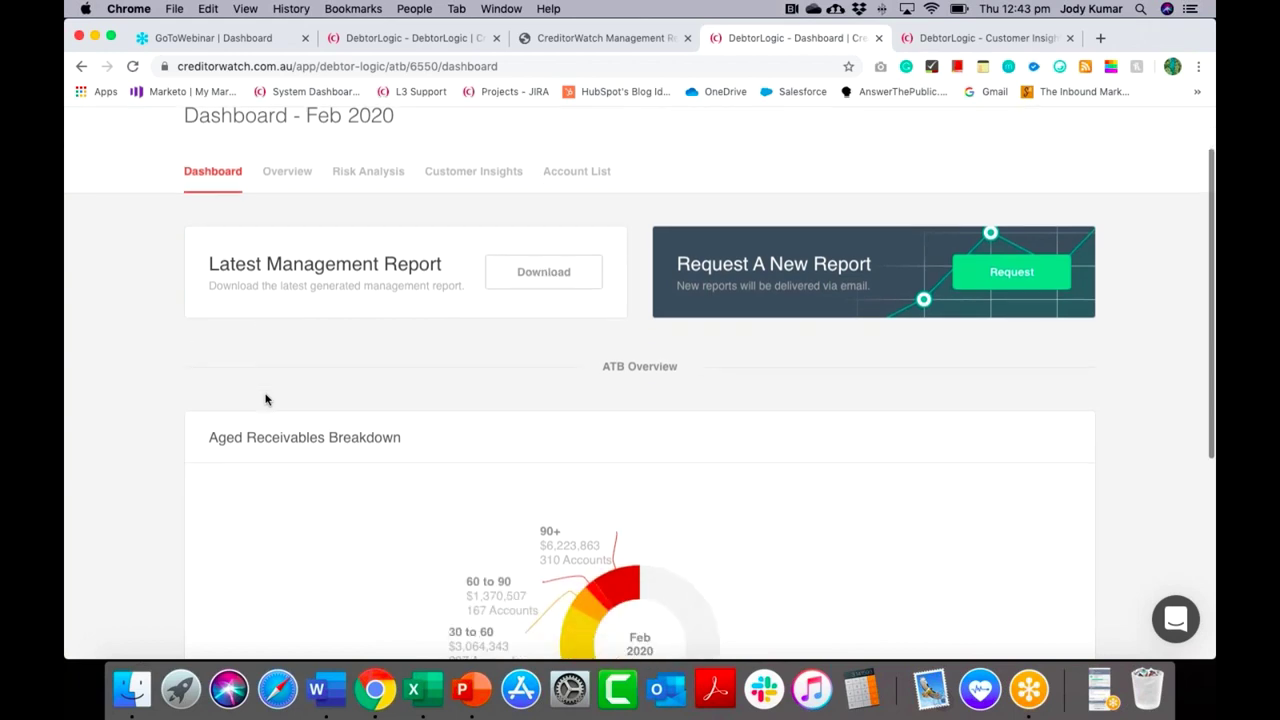
scroll(265, 400, "down", 1)
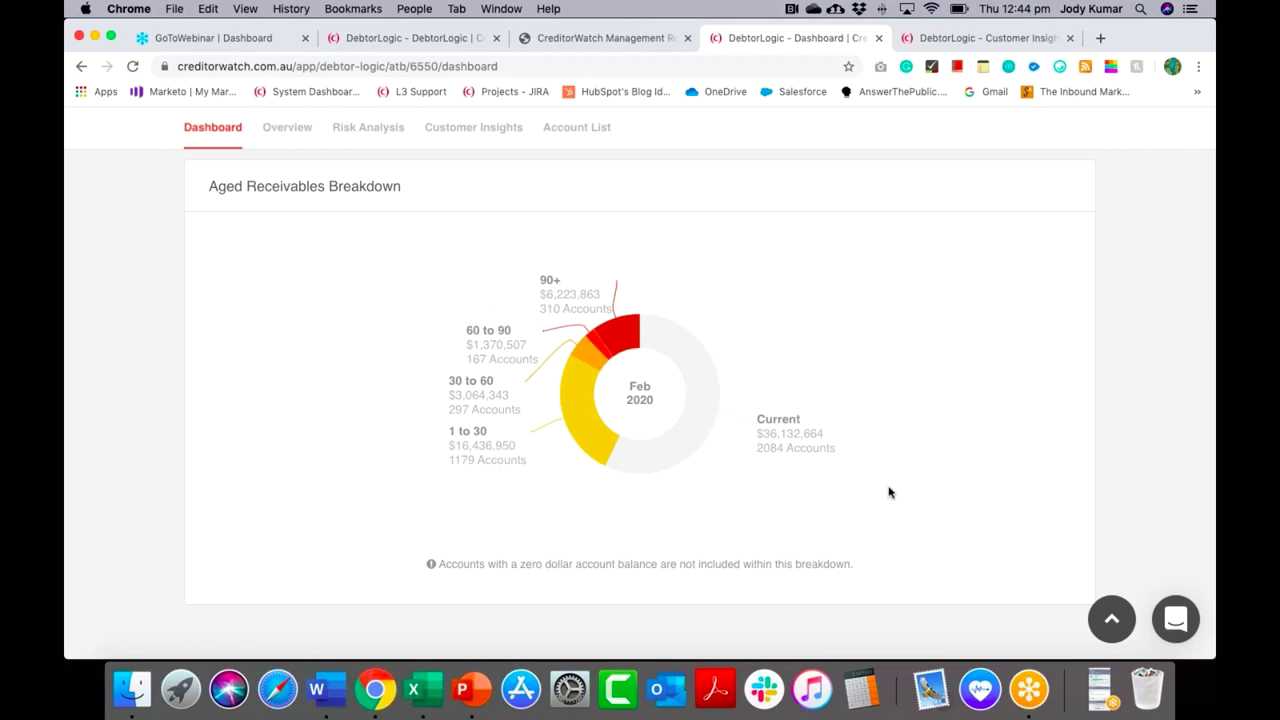
scroll(889, 492, "up", 5)
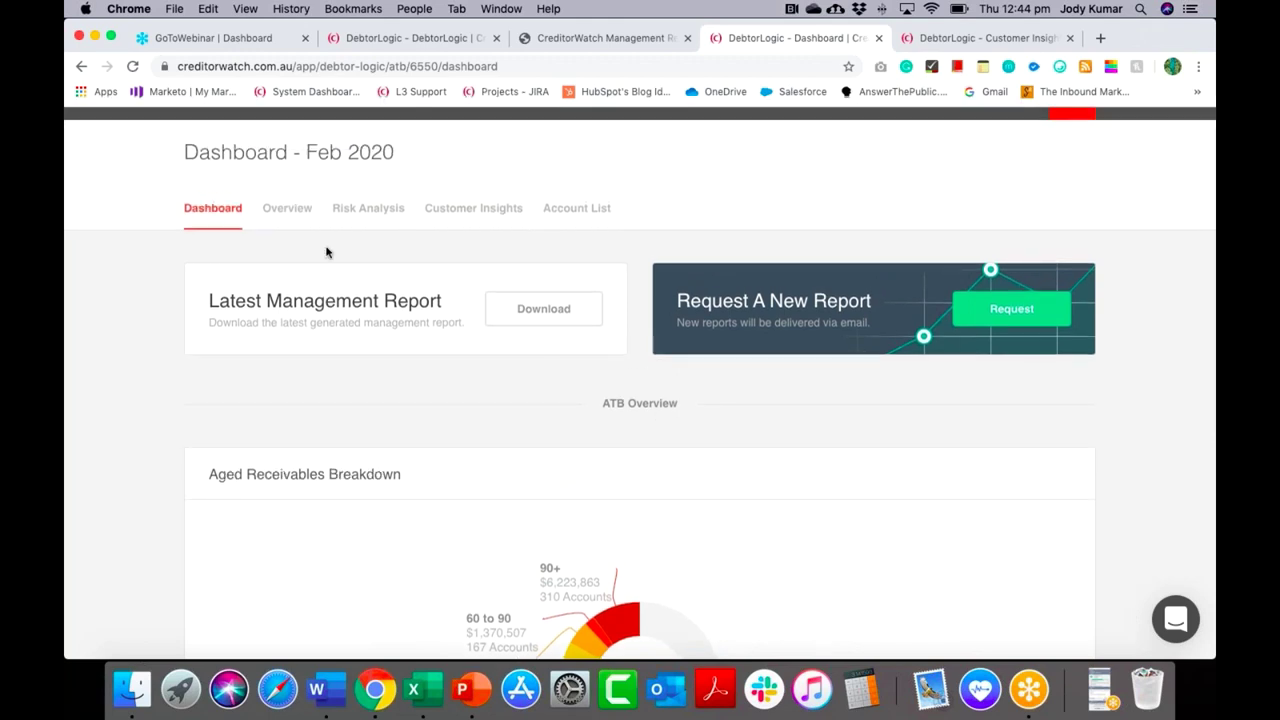
- Show Feb 2020 Breakdown by Entity Type, led by Australian Private Company at $51,597,210 (2155 accounts)
left_click(289, 209)
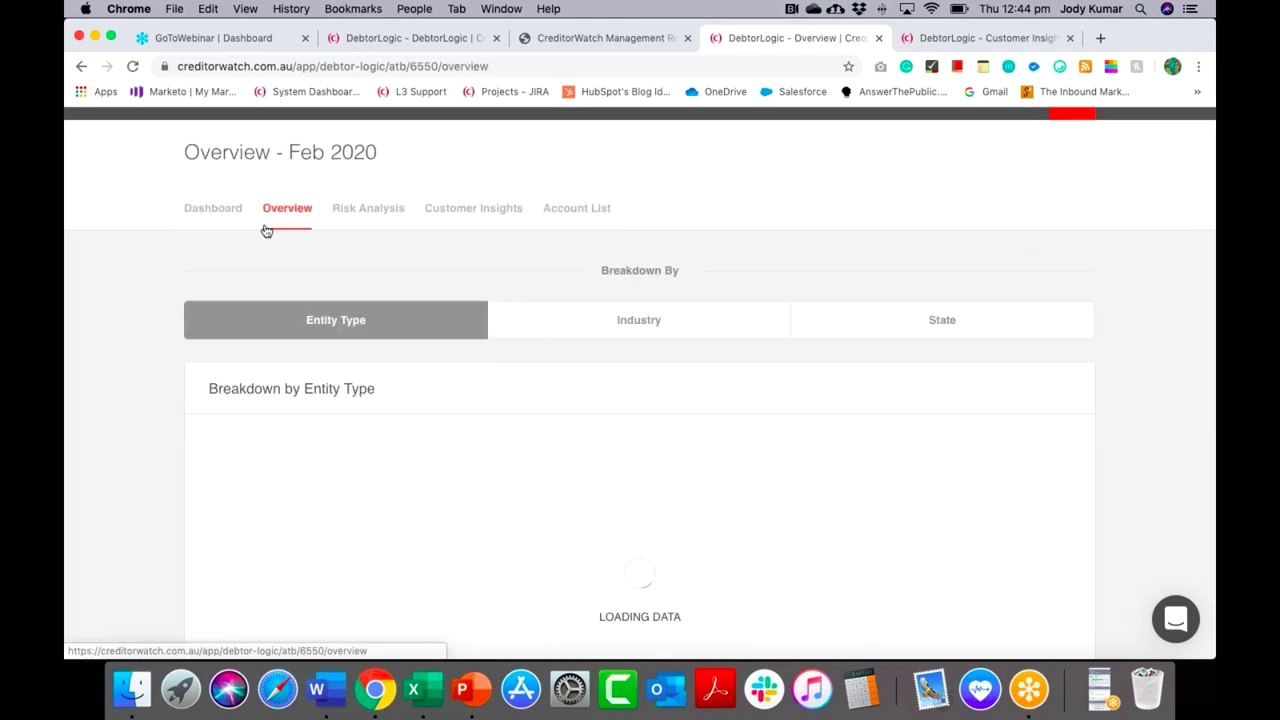
scroll(147, 284, "down", 1)
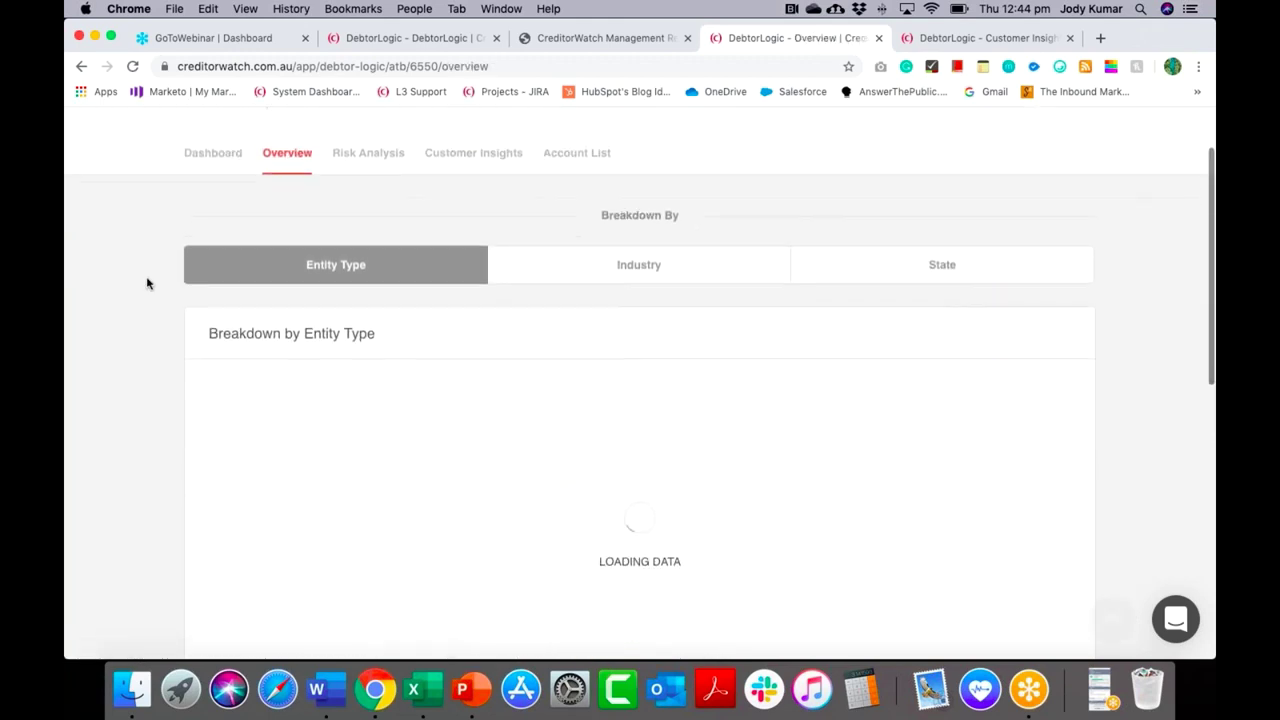
scroll(146, 283, "up", 2)
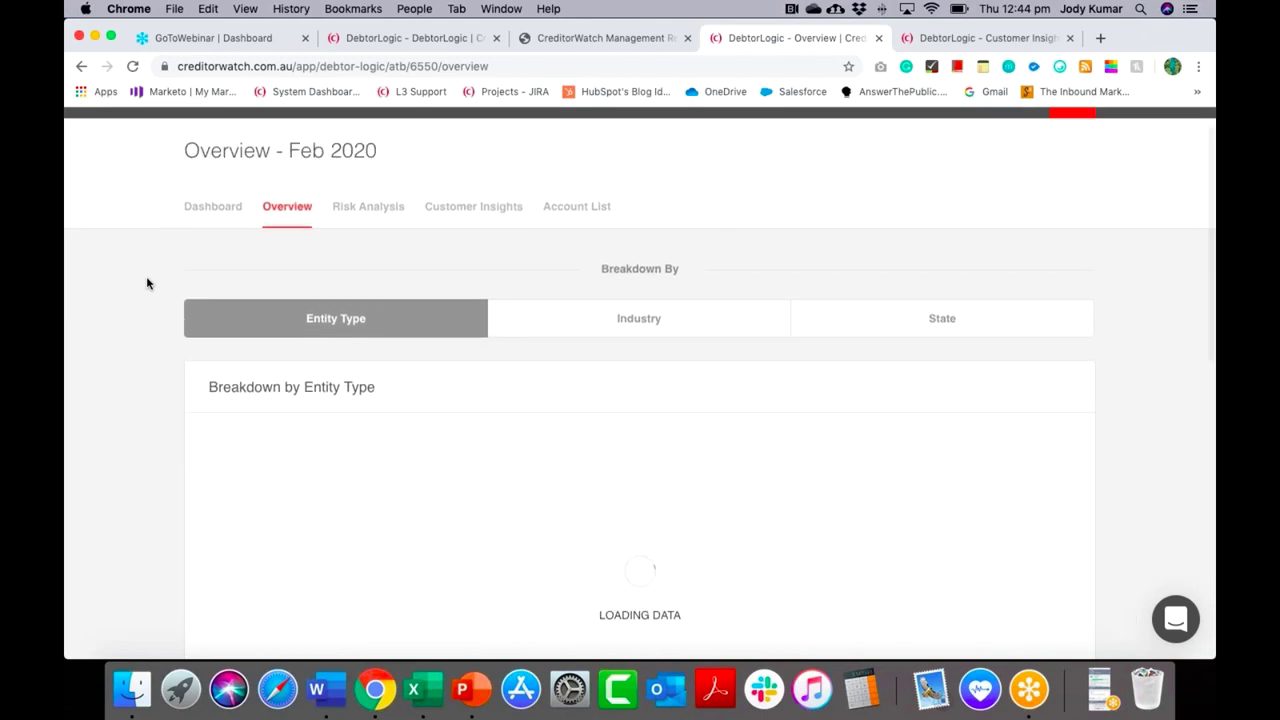
scroll(146, 283, "down", 2)
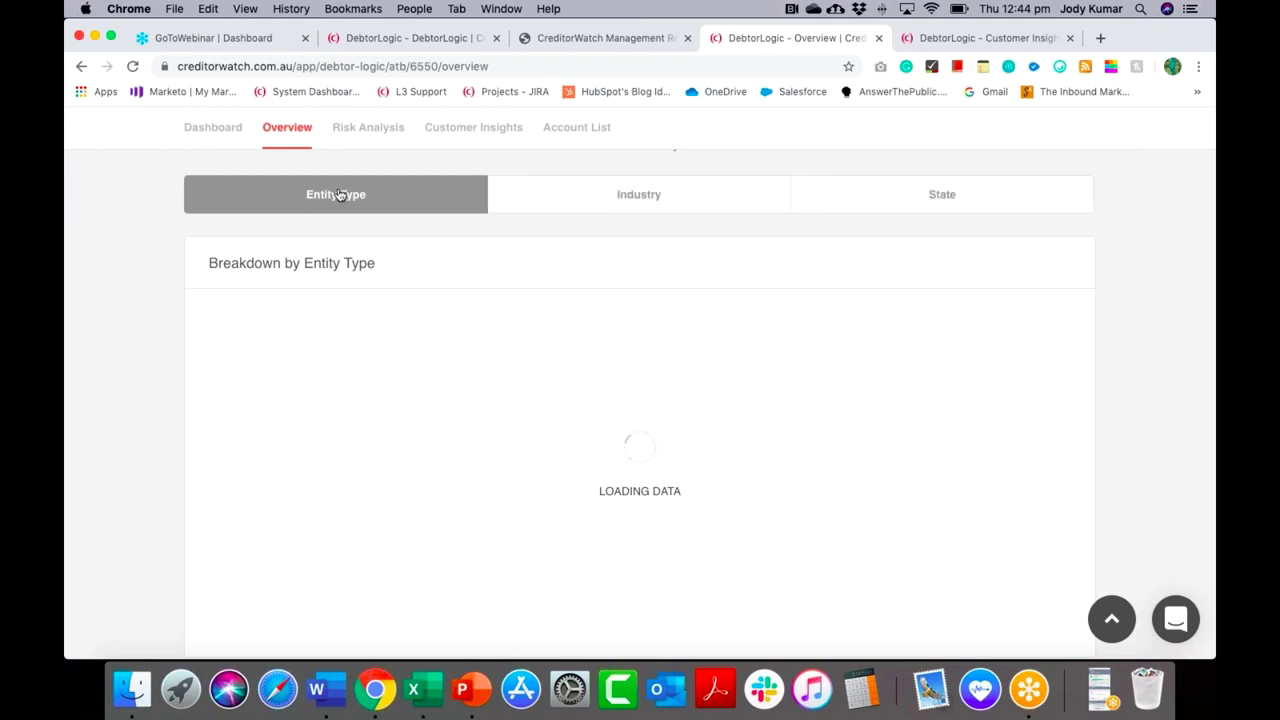
scroll(340, 195, "down", 1)
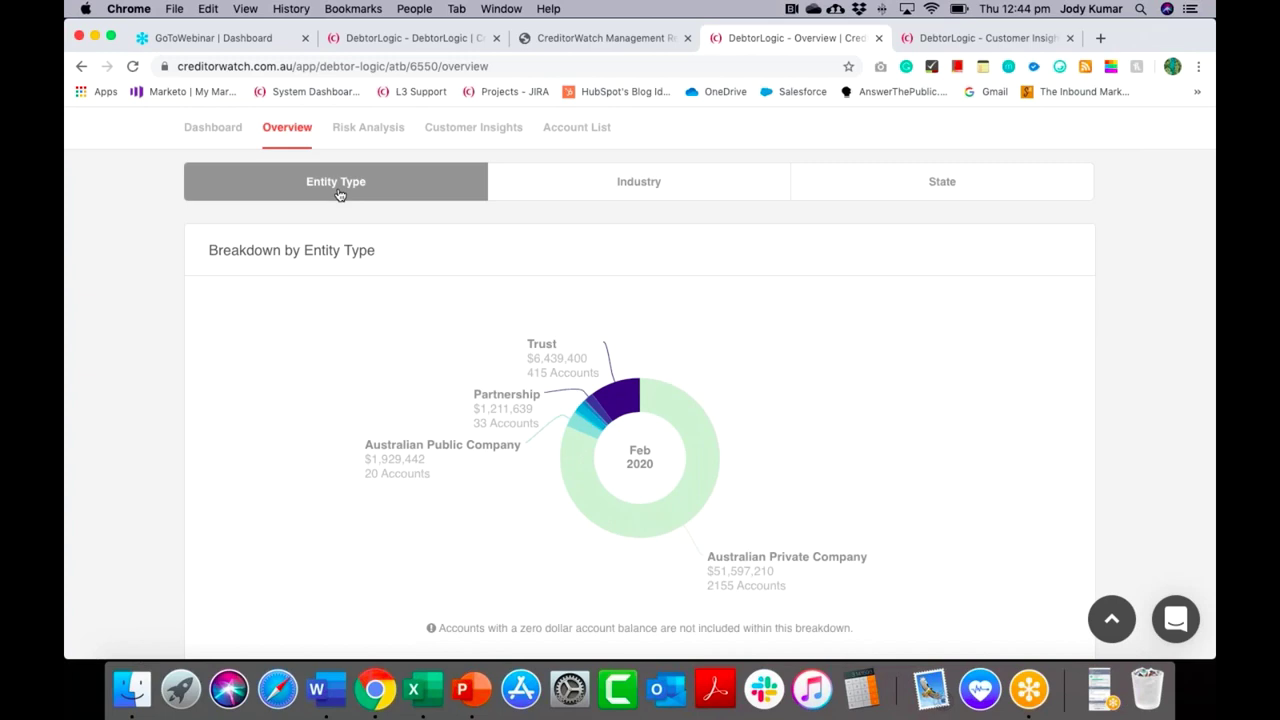
scroll(340, 190, "down", 1)
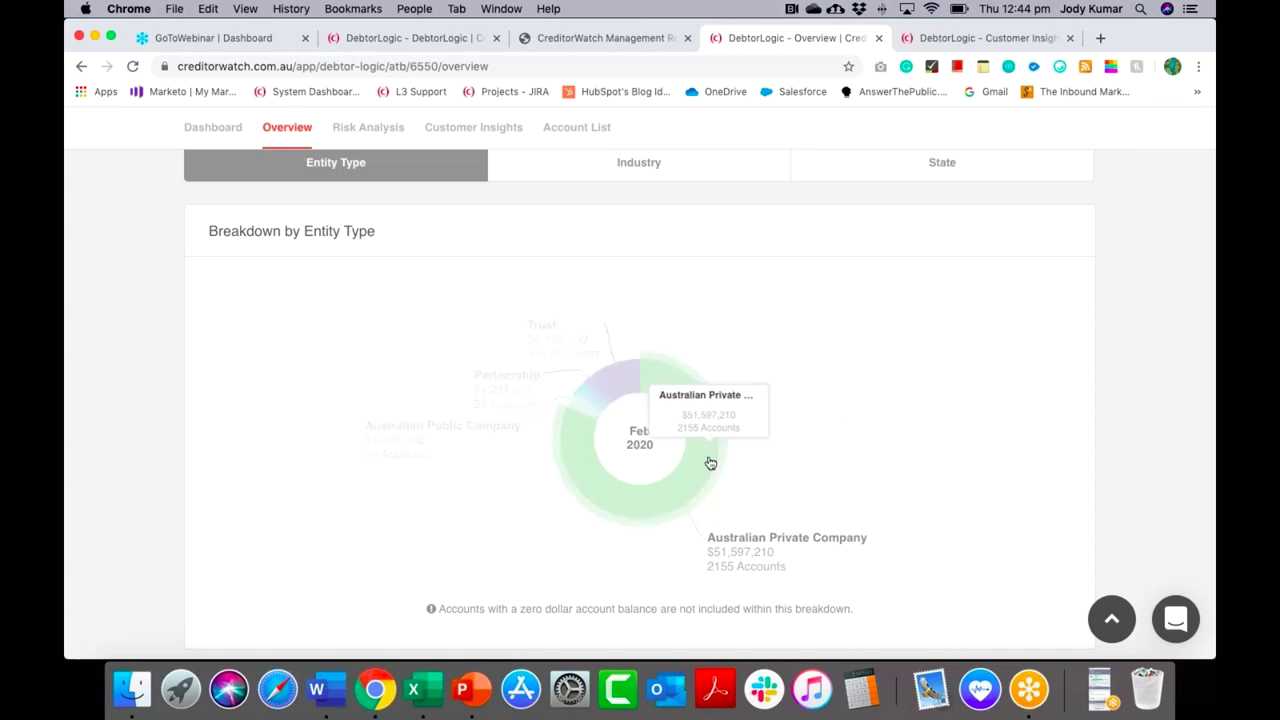
- Drill into Australian Private Company and list its accounts 30 to 60 days overdue
left_click(710, 463)
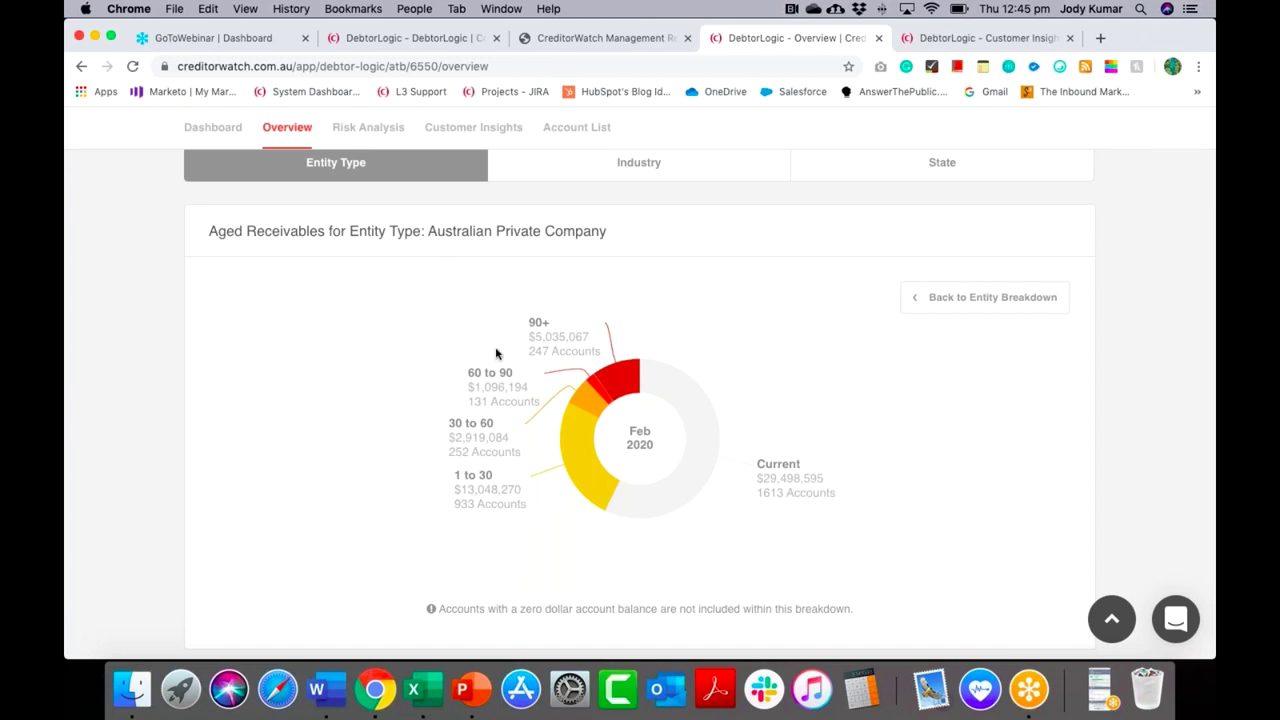
left_click(591, 404)
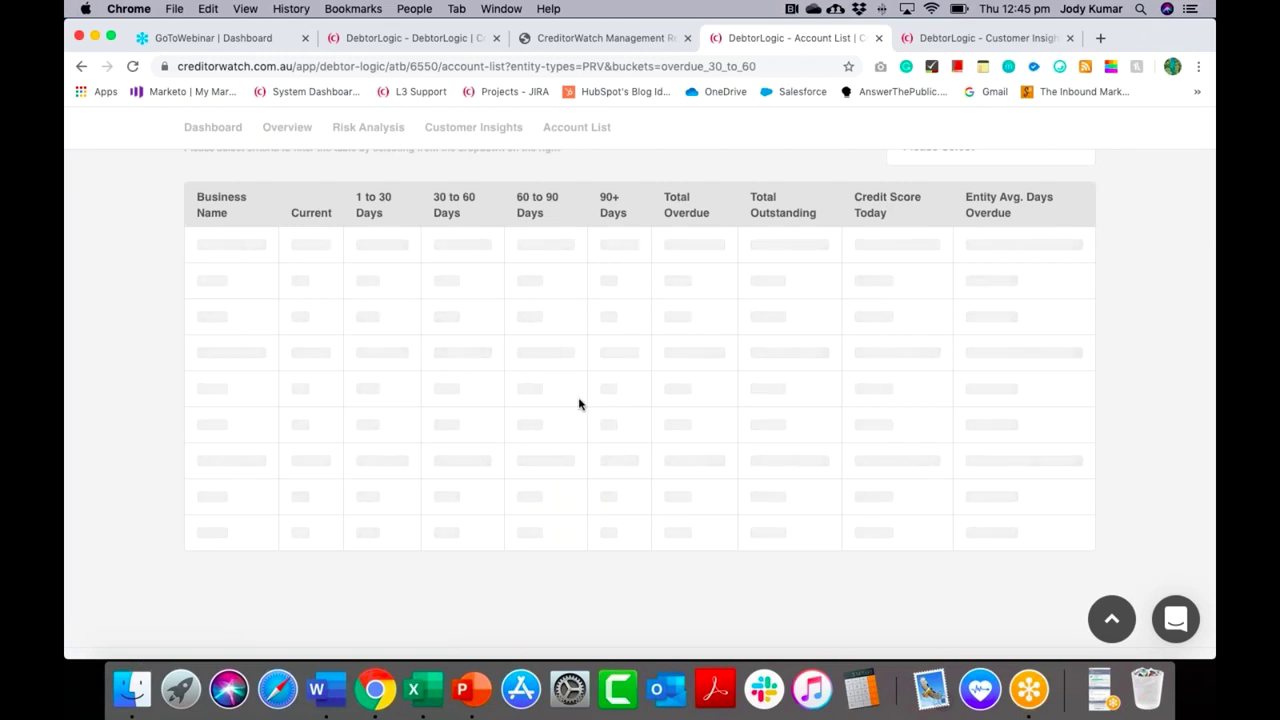
scroll(578, 404, "up", 2)
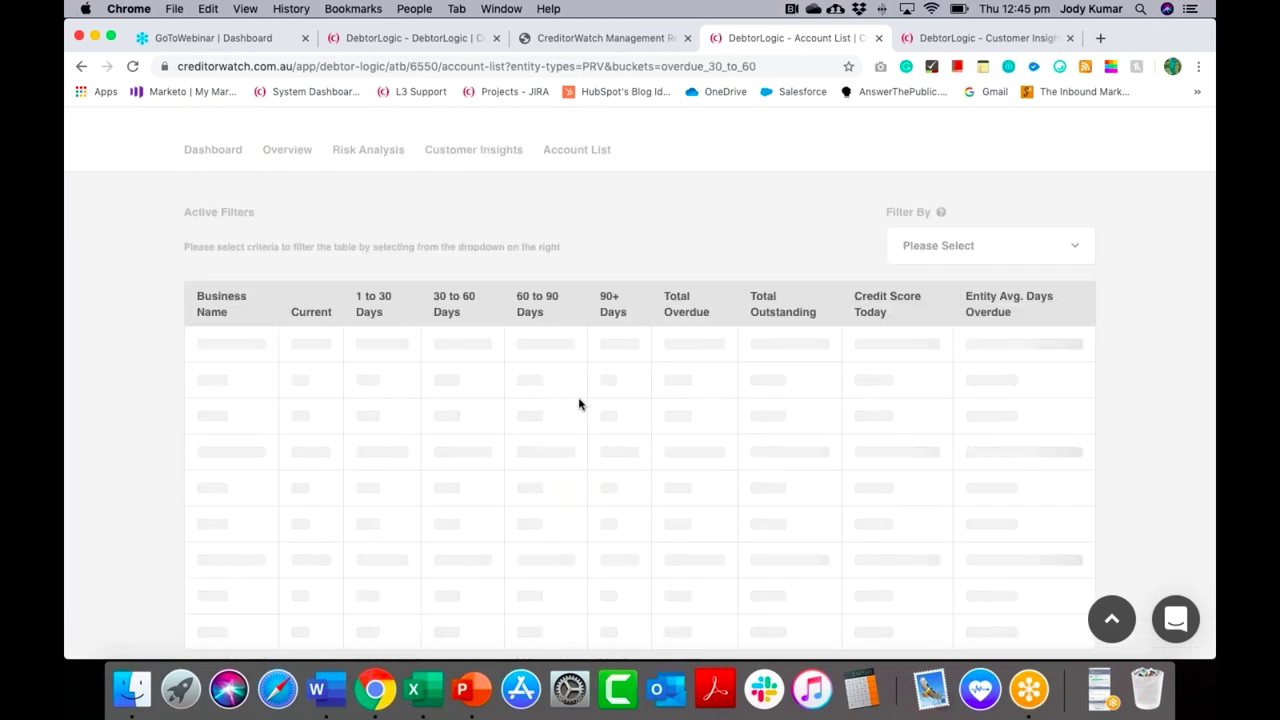
scroll(578, 404, "down", 1)
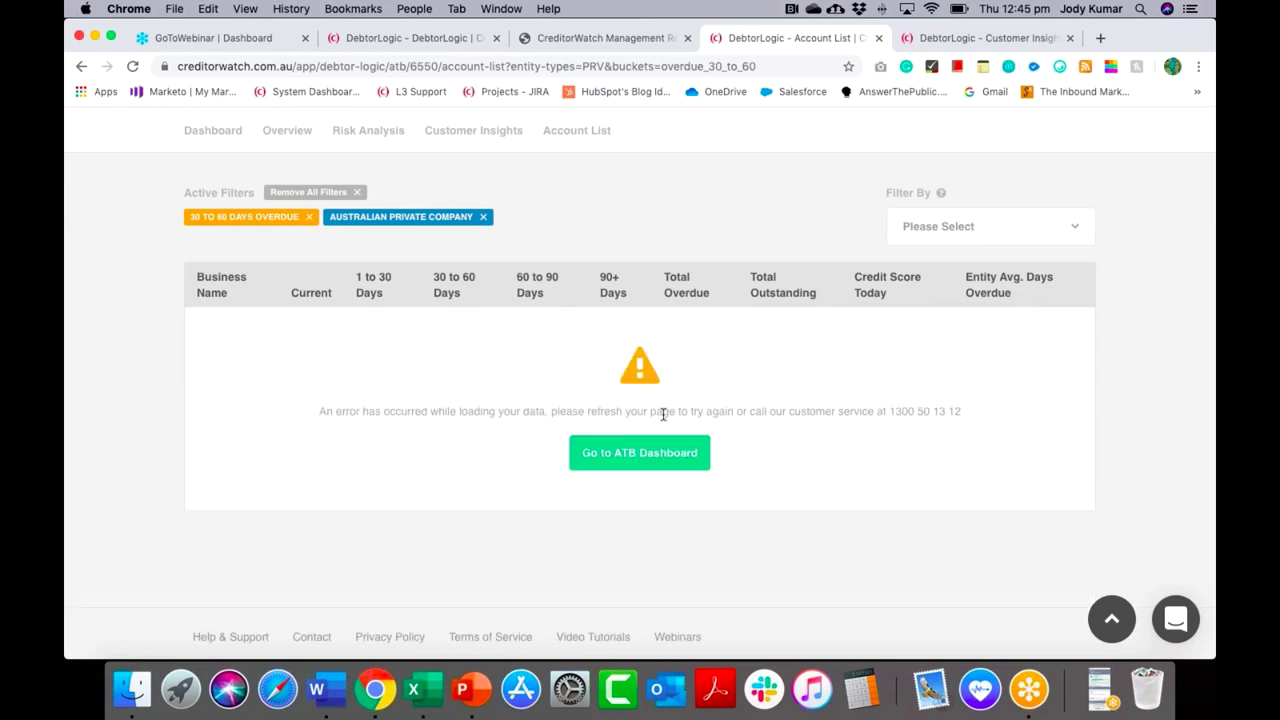
- Return to DebtorLogic and open the Feb 2020 dashboard's Overview page
left_click(627, 460)
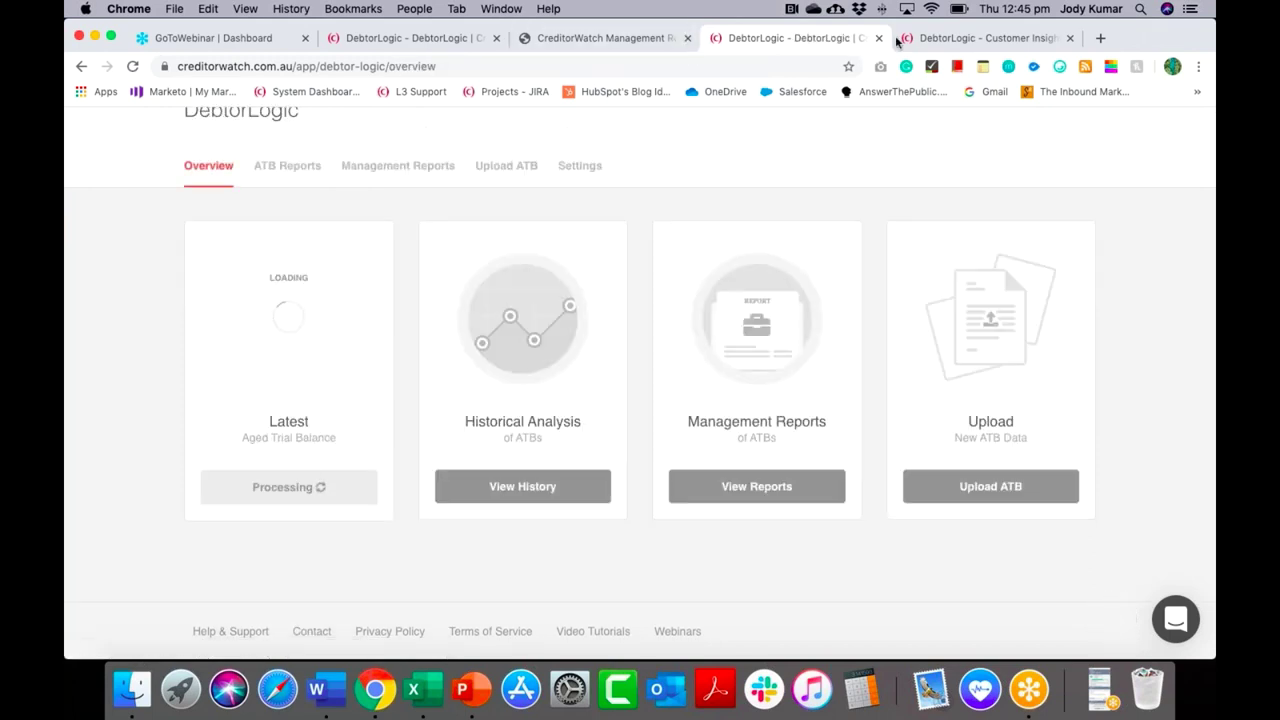
left_click(925, 42)
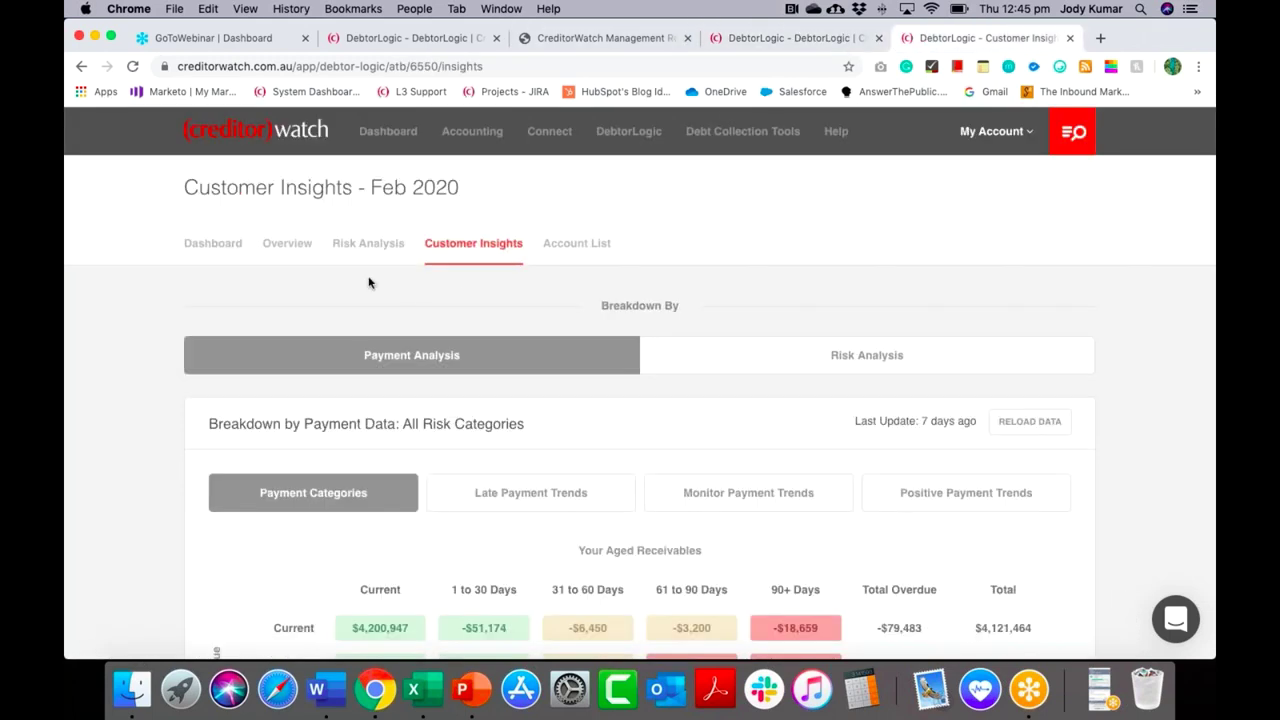
left_click(249, 254)
scroll(520, 326, "down", 1)
left_click(287, 210)
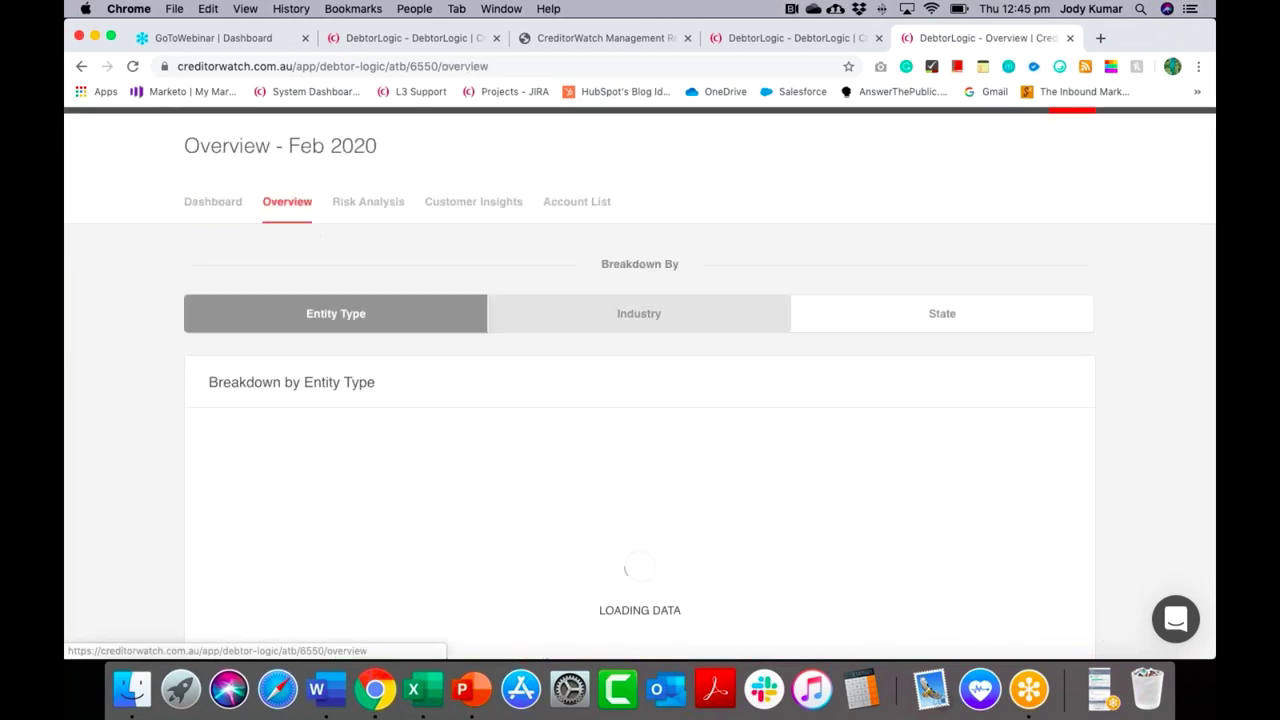
- Break the Feb 2020 overview down by Industry and review the full industry list
left_click(571, 314)
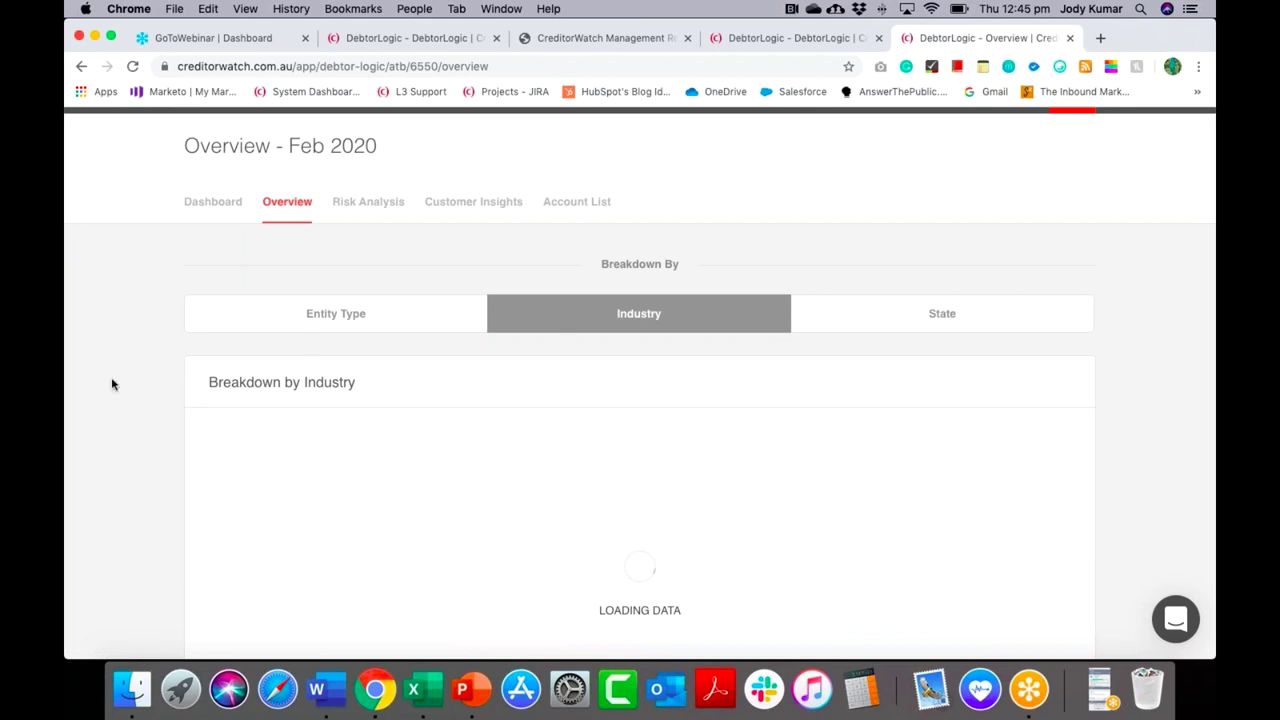
scroll(111, 384, "down", 2)
scroll(111, 384, "down", 1)
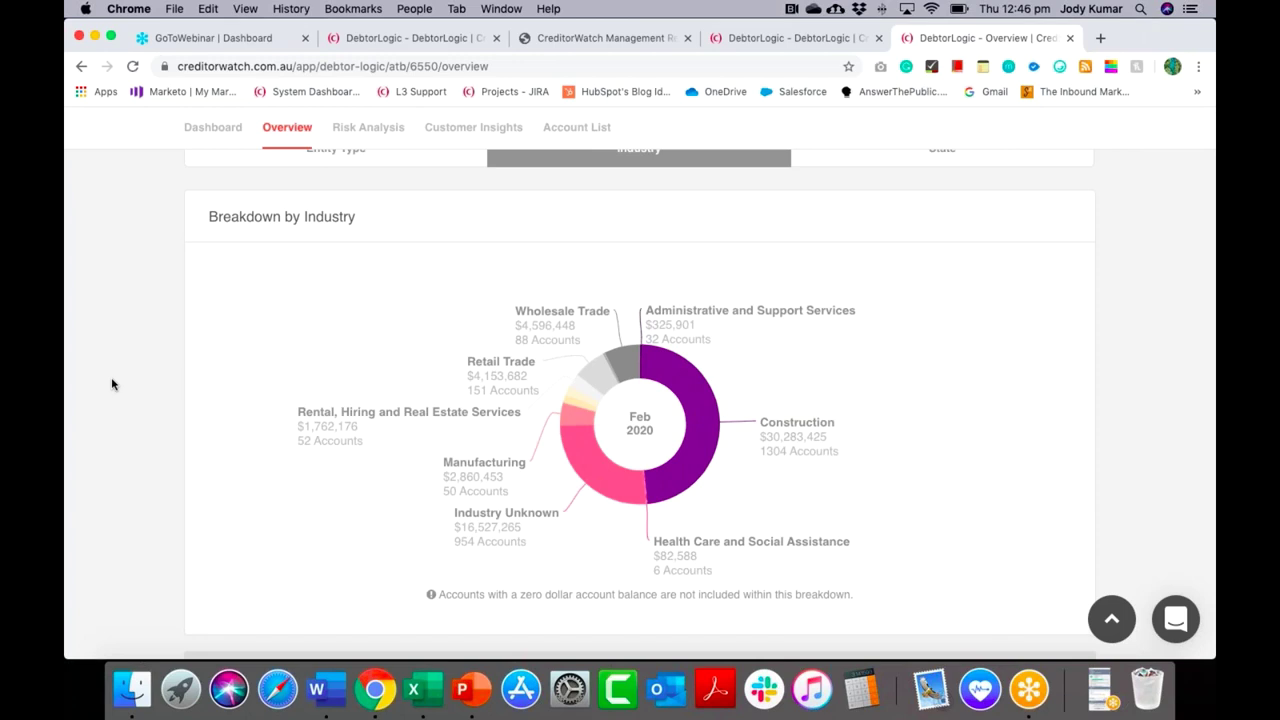
scroll(111, 384, "down", 1)
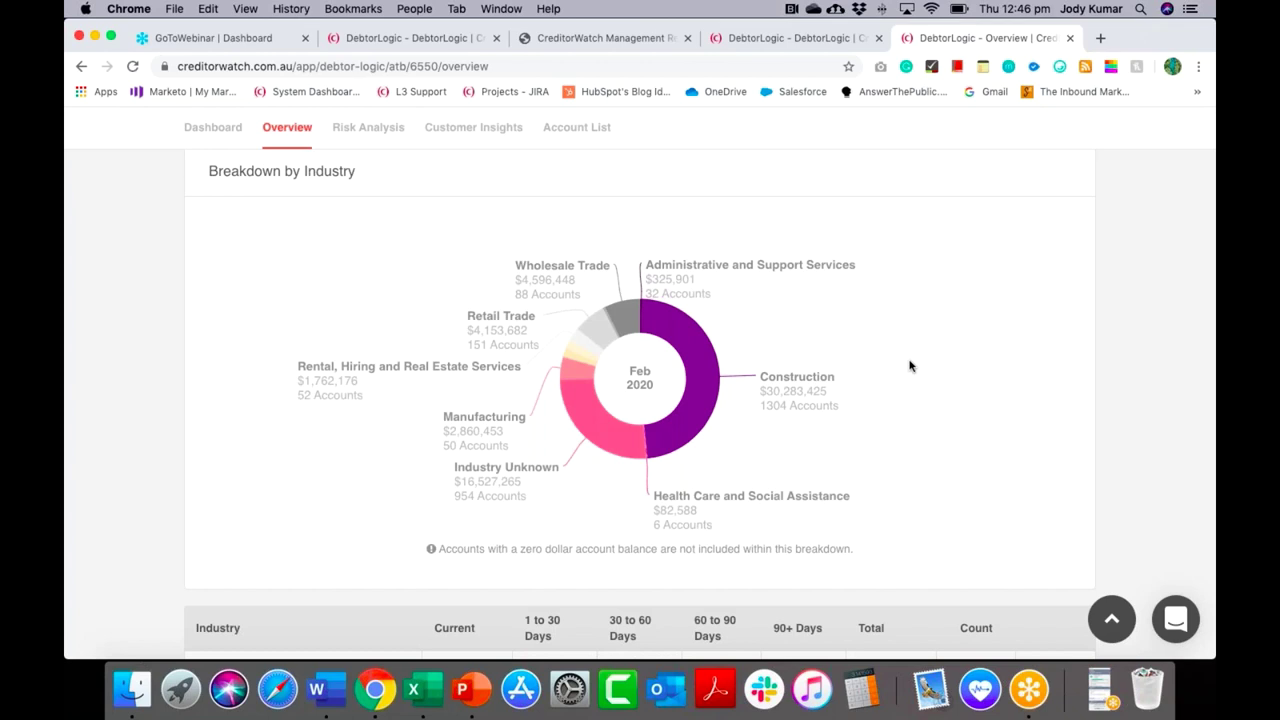
scroll(910, 366, "down", 1)
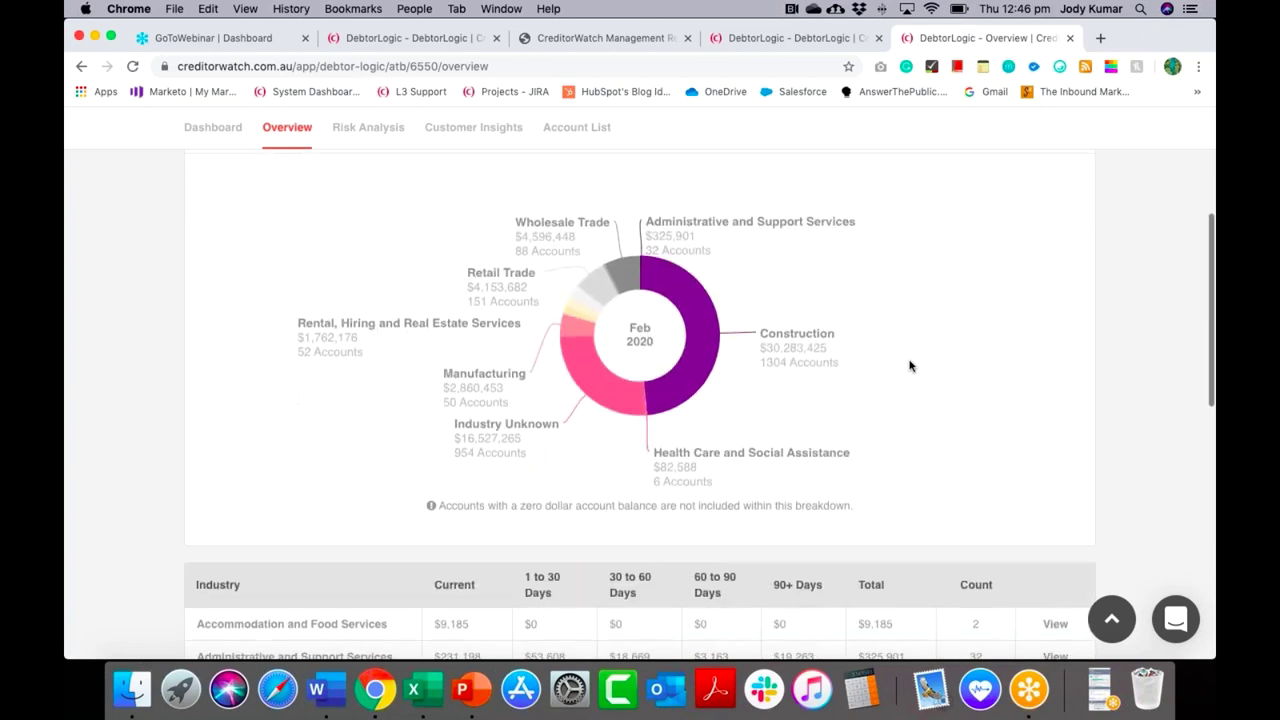
scroll(783, 424, "down", 5)
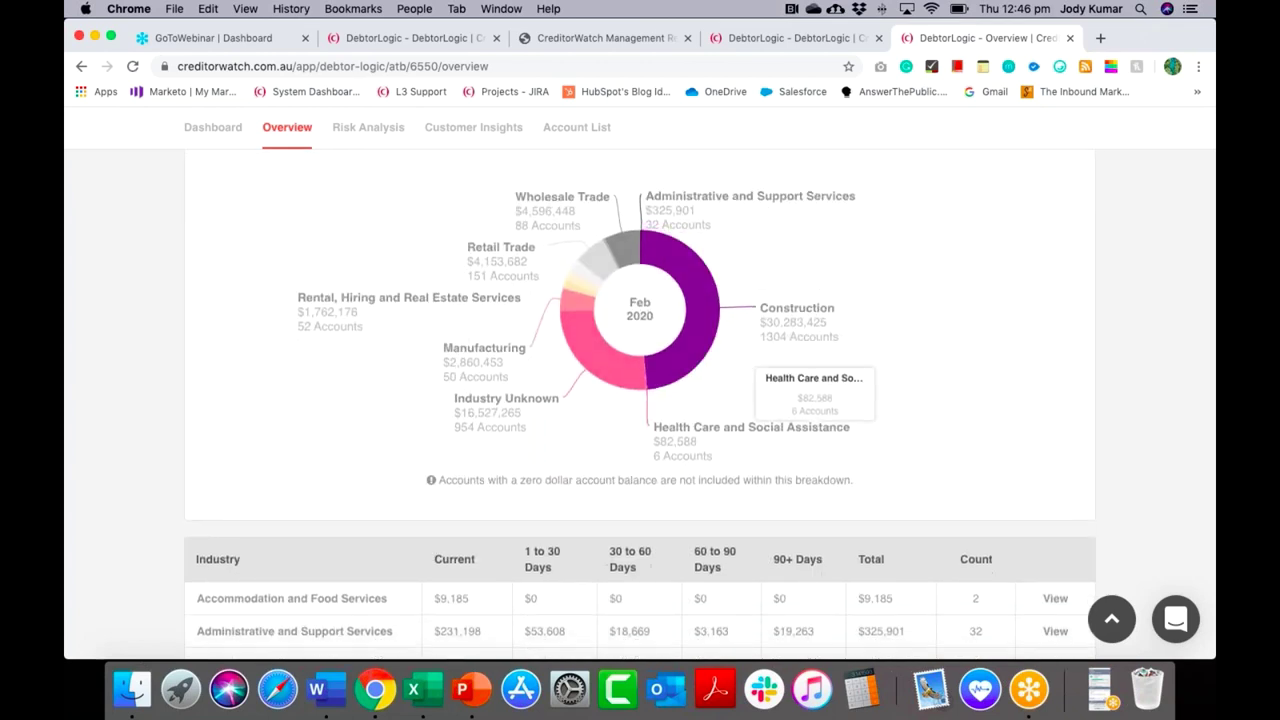
scroll(777, 494, "down", 3)
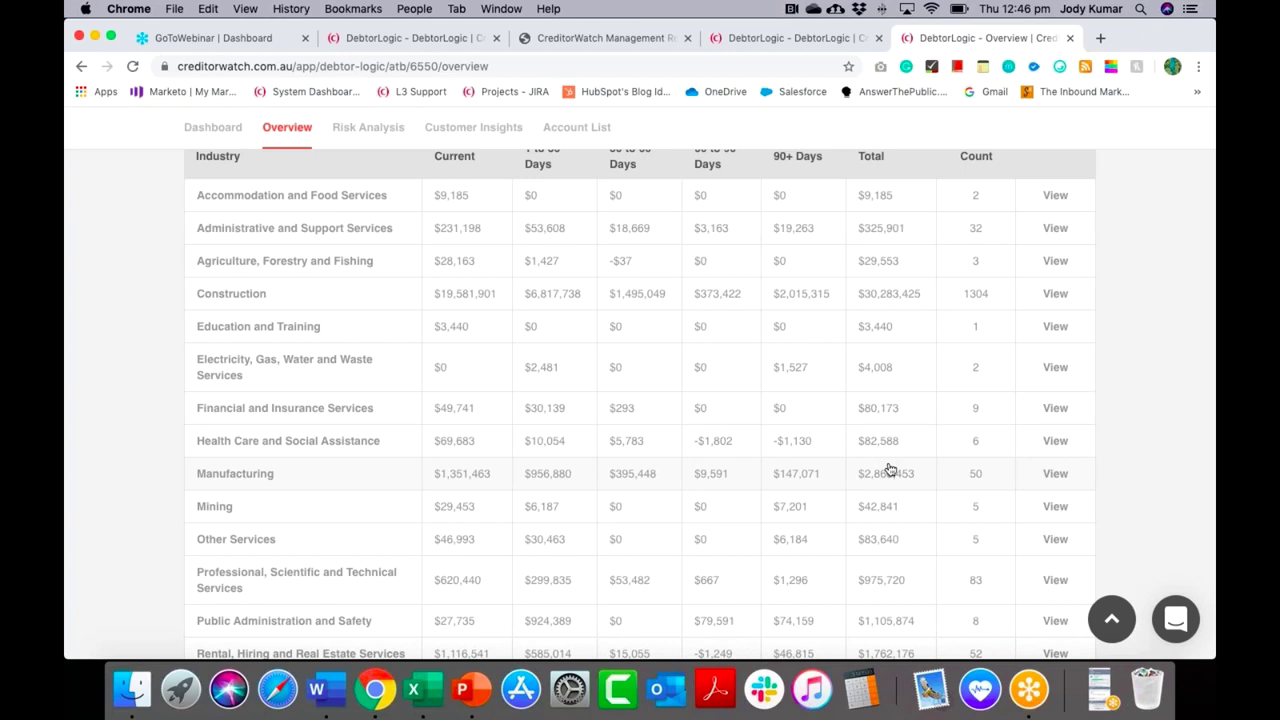
scroll(888, 468, "up", 5)
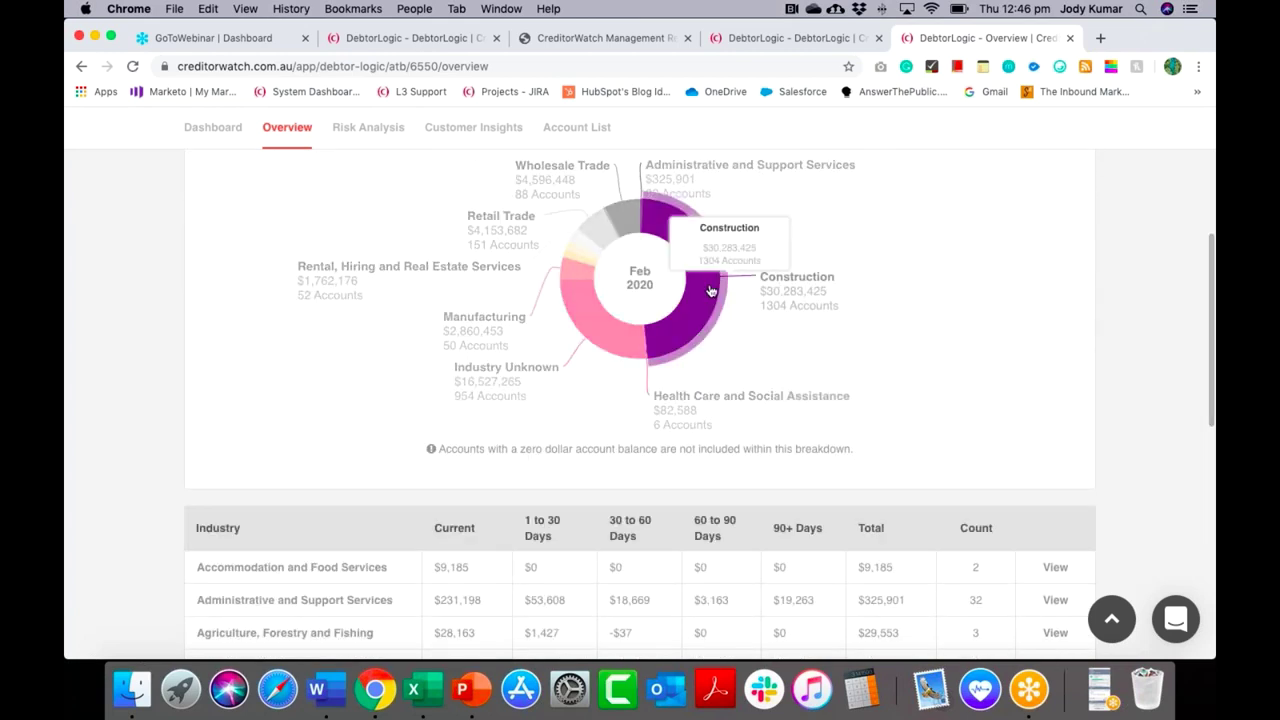
- Drill into Construction's aged receivables, then go back to the industry breakdown
left_click(709, 289)
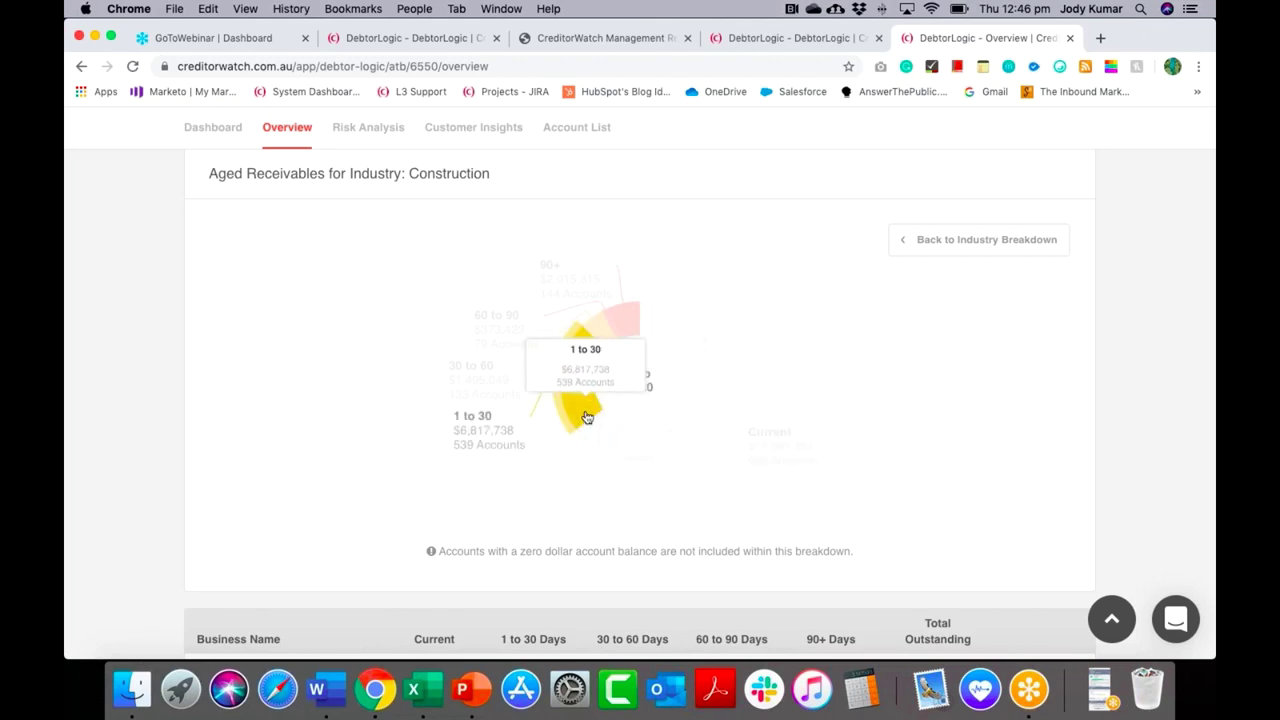
left_click(995, 251)
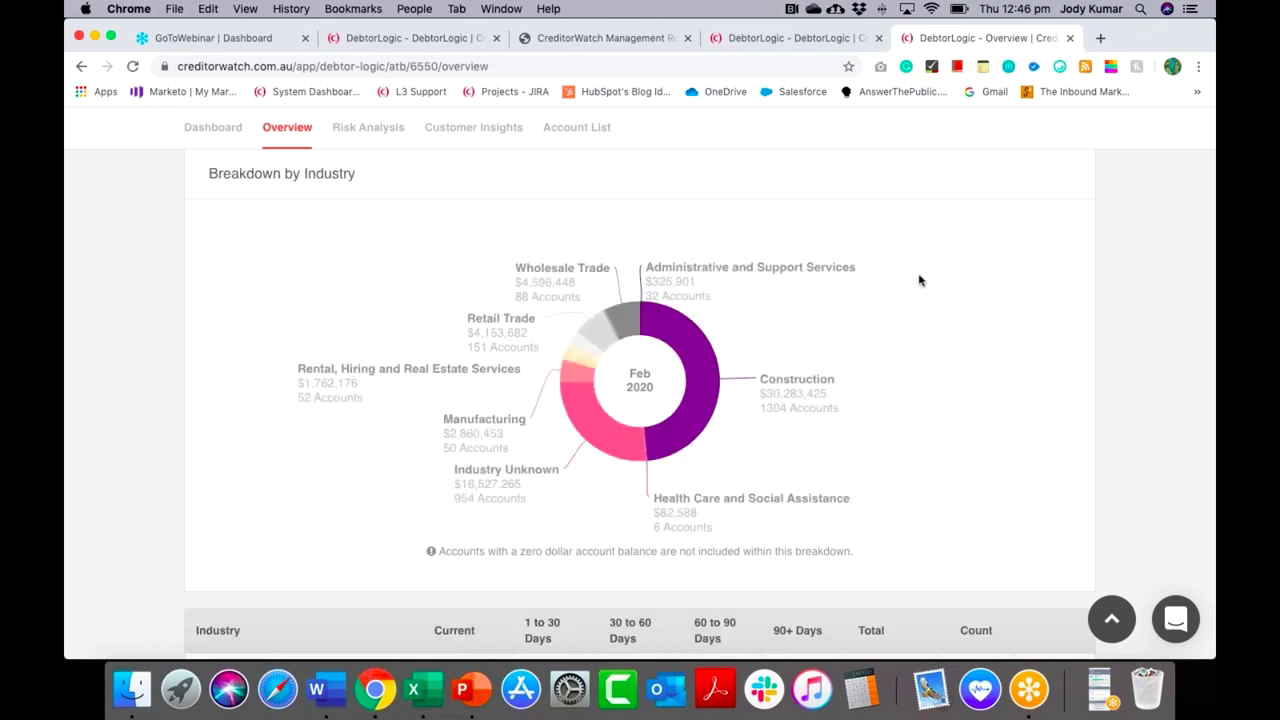
scroll(921, 283, "down", 1)
scroll(921, 283, "up", 2)
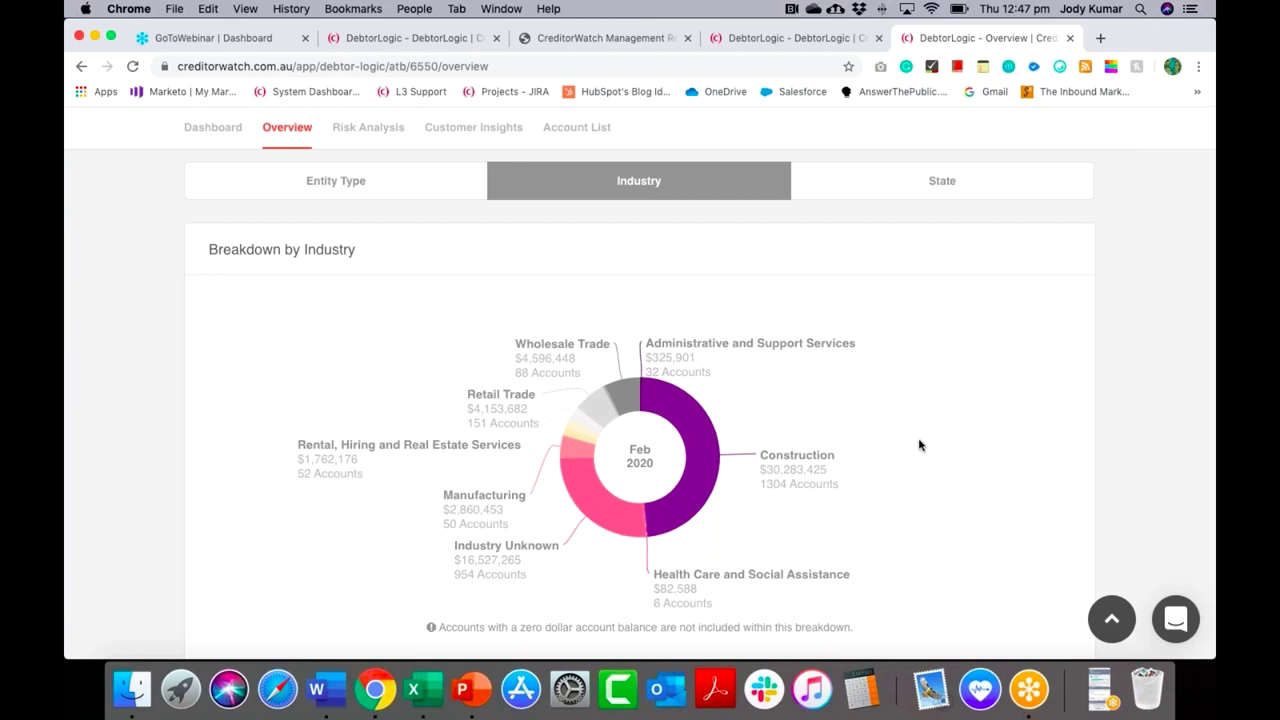
- Switch the breakdown to State and inspect NSW: Current $13,756,489 across 800 accounts
left_click(977, 188)
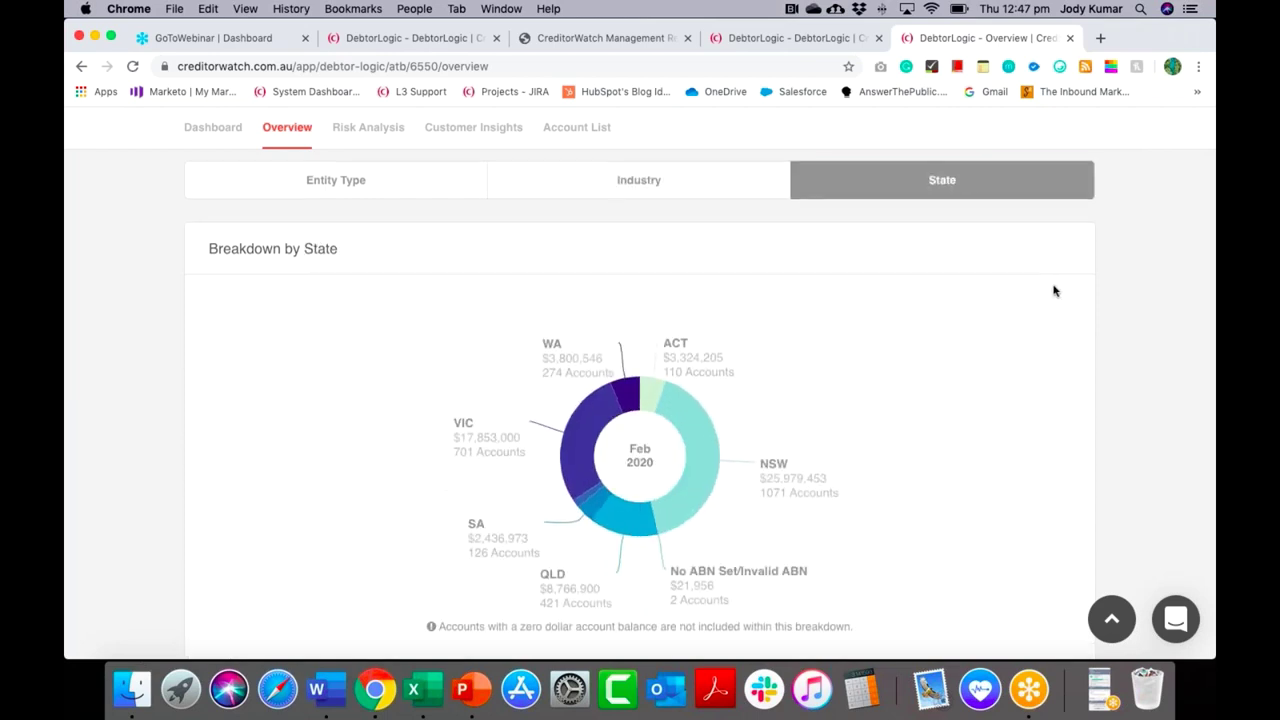
scroll(1054, 291, "down", 1)
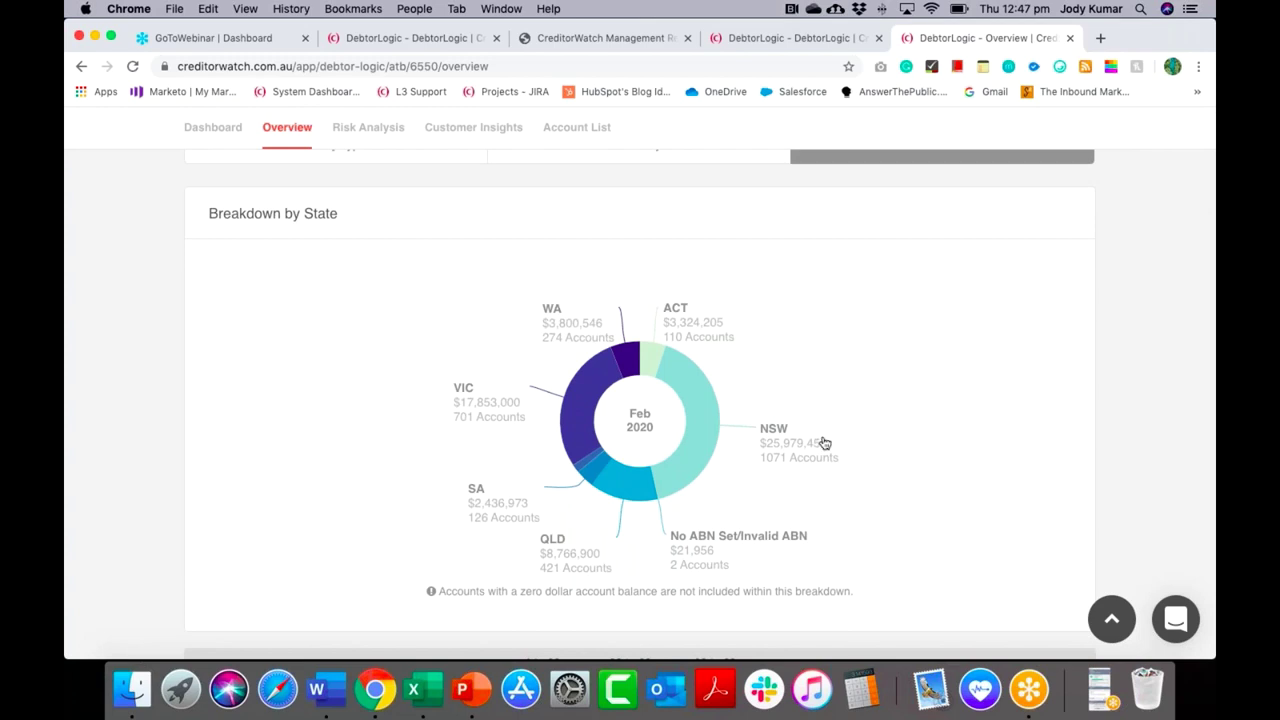
mouse_move(823, 443)
left_click(704, 434)
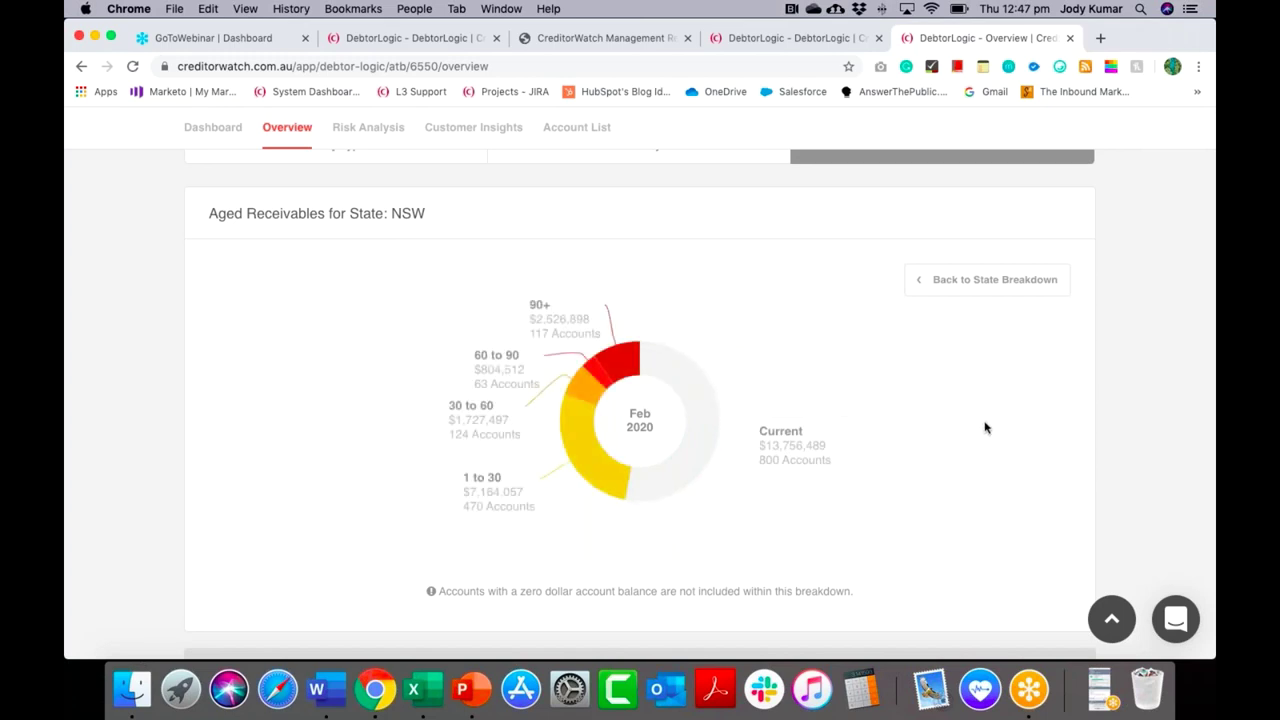
scroll(984, 428, "down", 1)
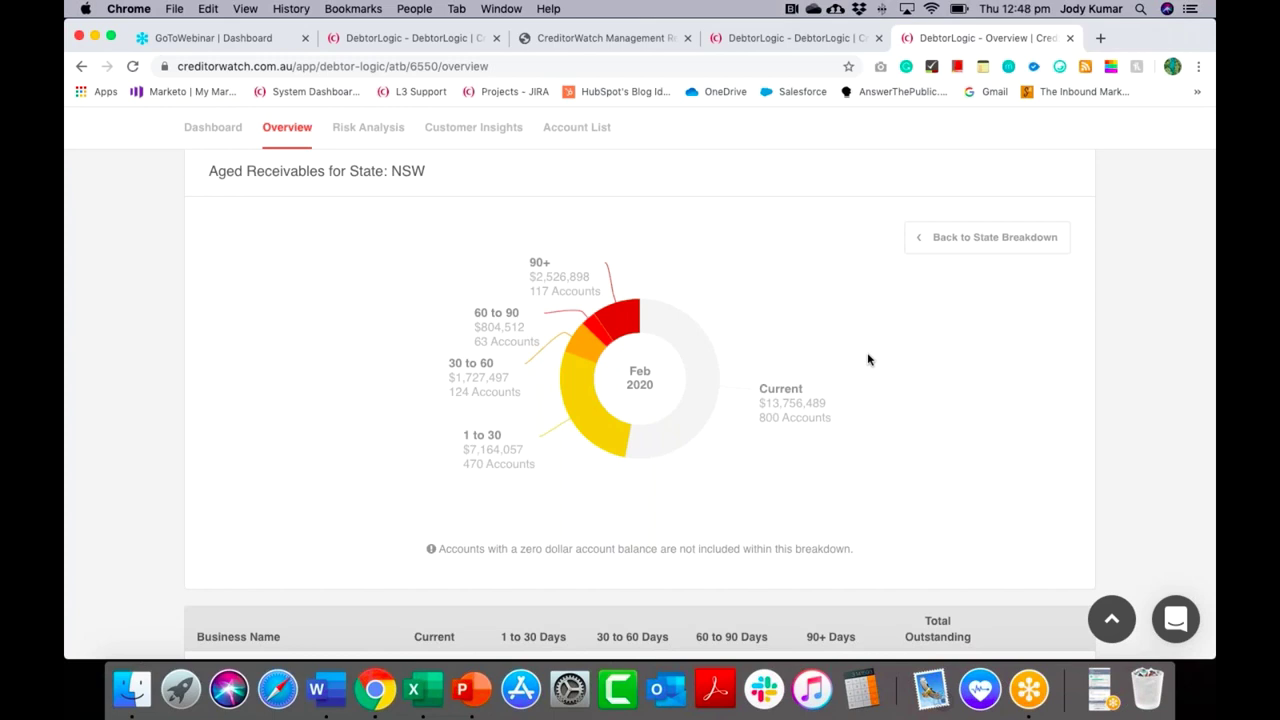
left_click(950, 243)
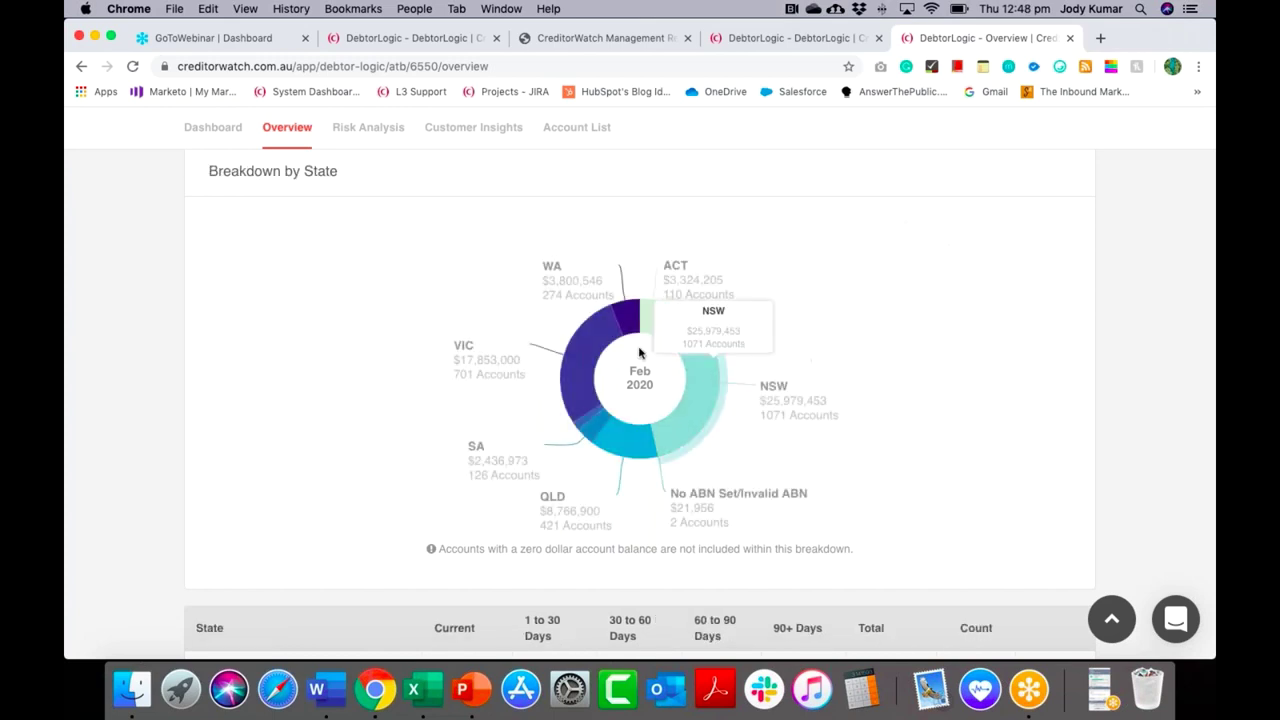
left_click(574, 353)
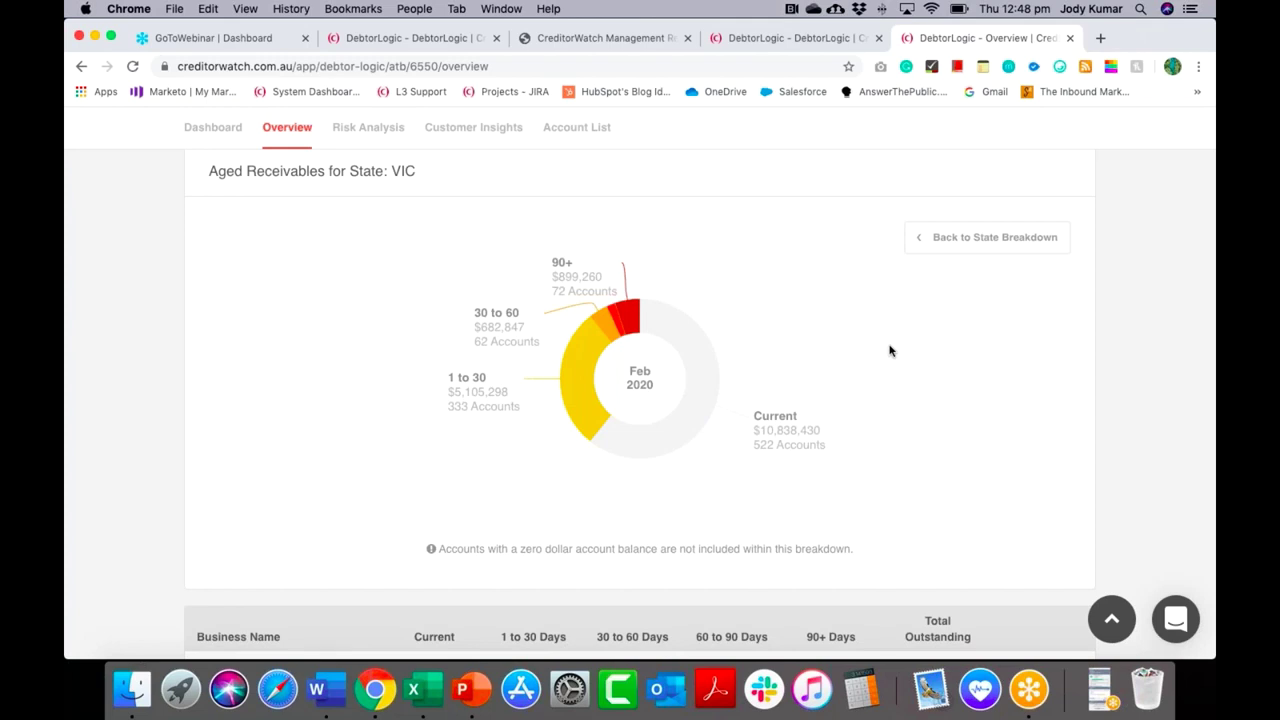
left_click(991, 248)
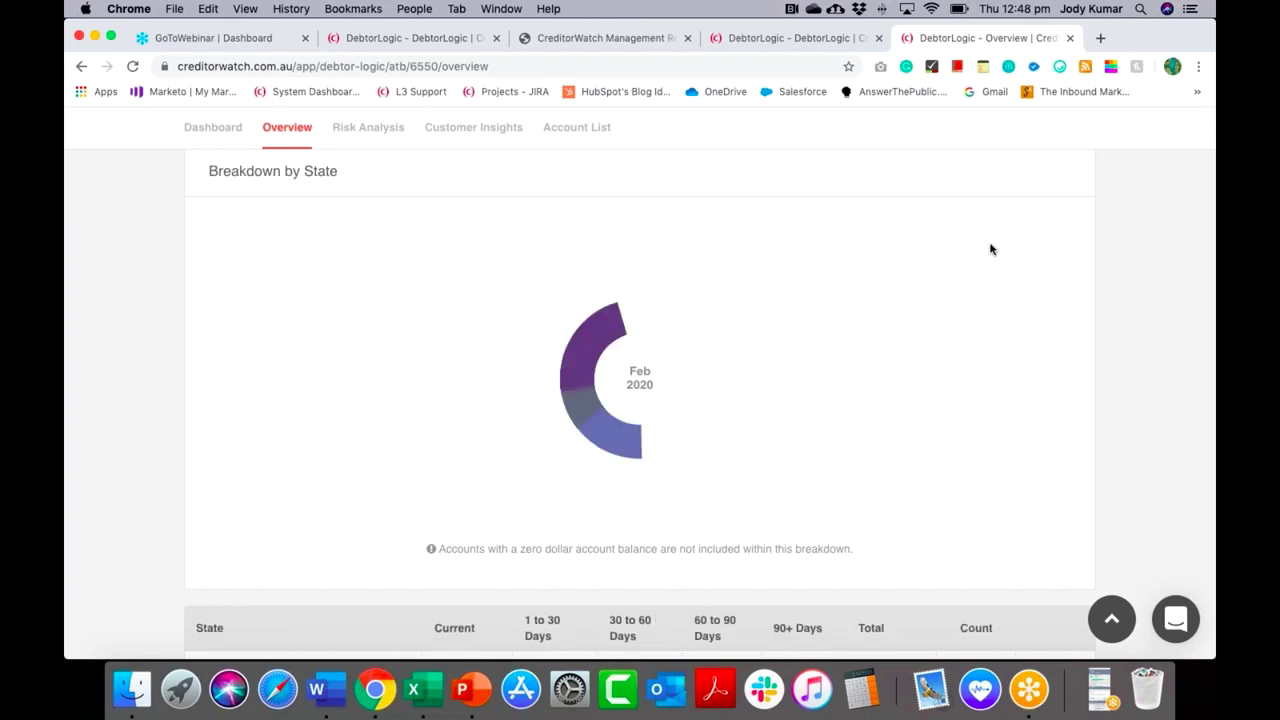
scroll(872, 405, "down", 1)
scroll(872, 405, "up", 4)
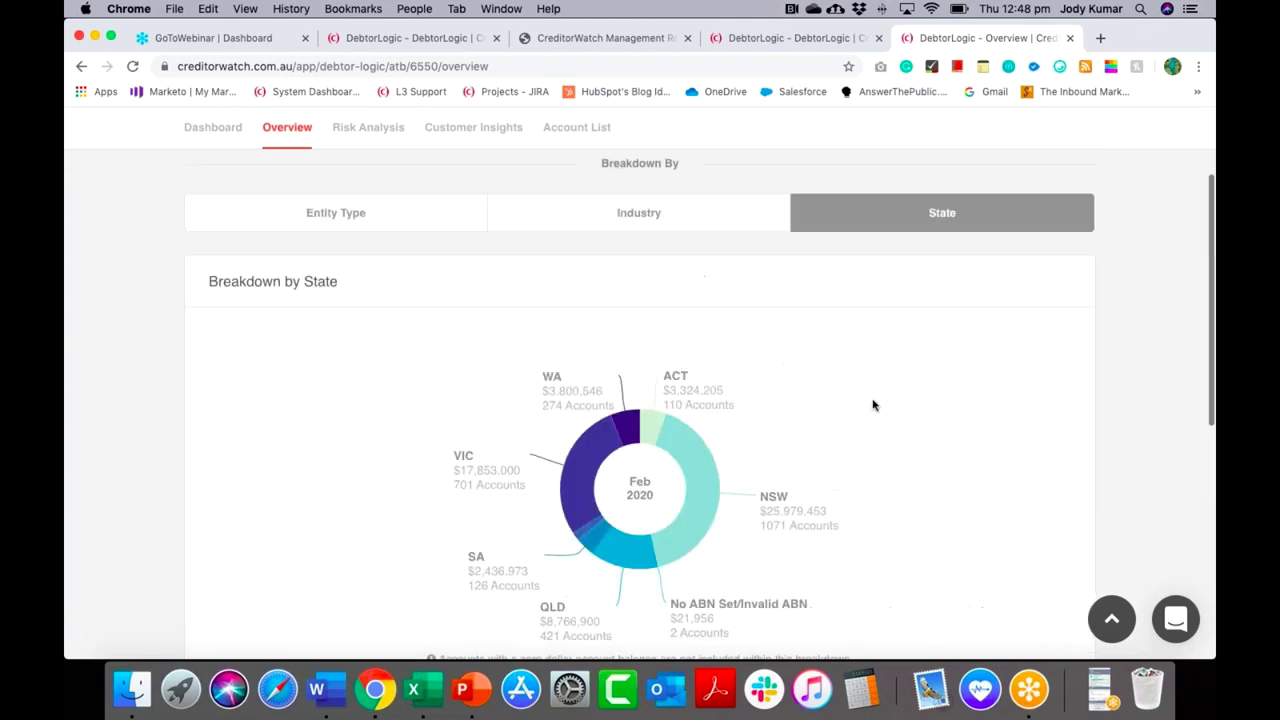
scroll(872, 405, "down", 2)
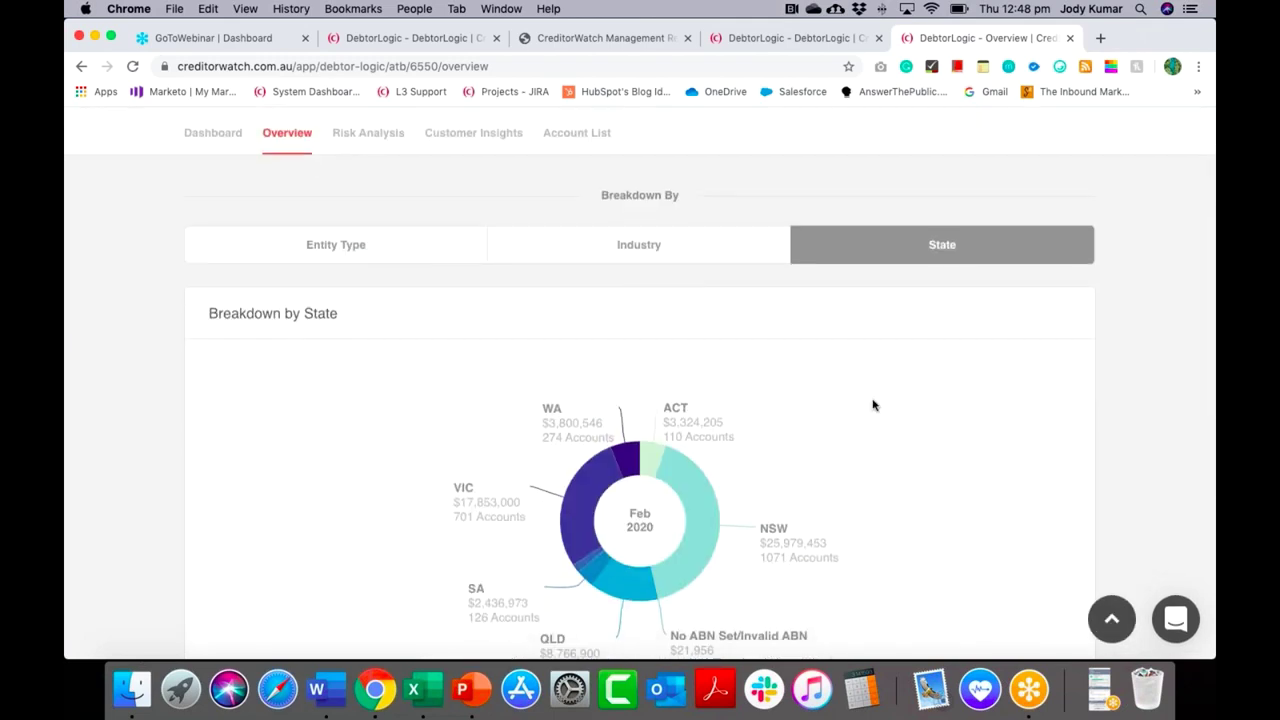
scroll(871, 403, "up", 1)
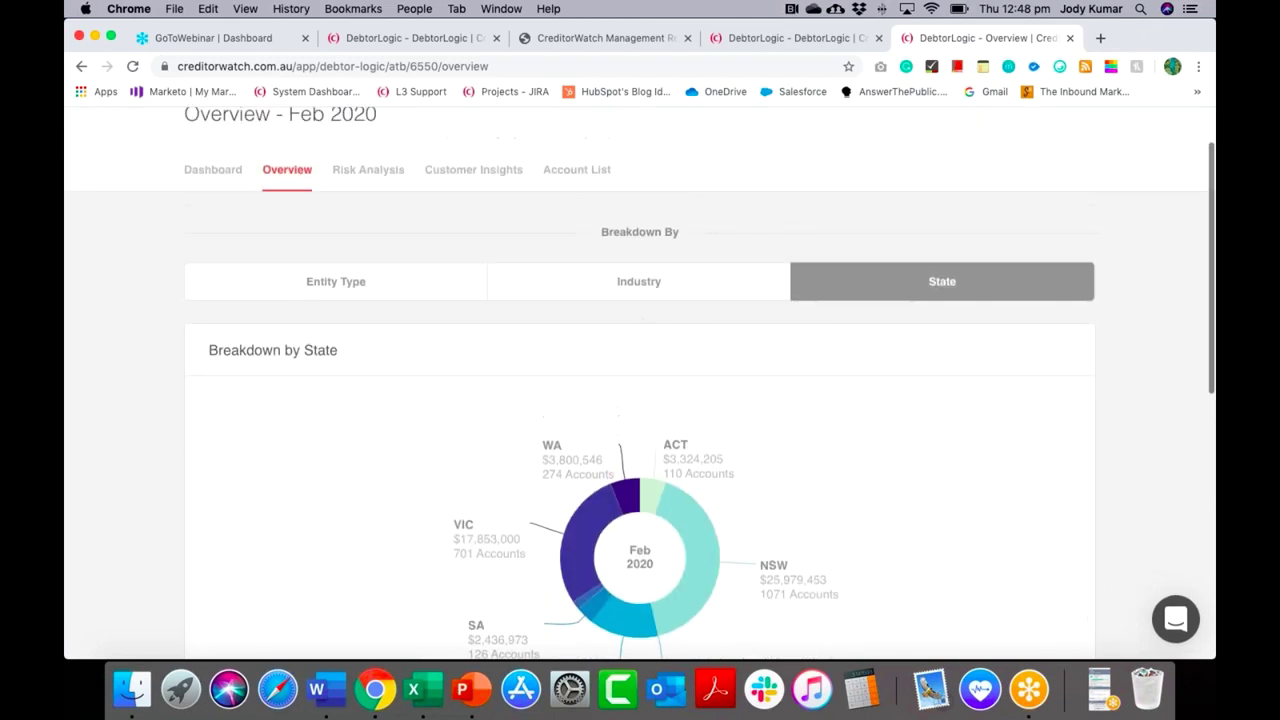
- Open the Feb 2020 Risk Analysis page and review the Ledger Risk donut
left_click(384, 184)
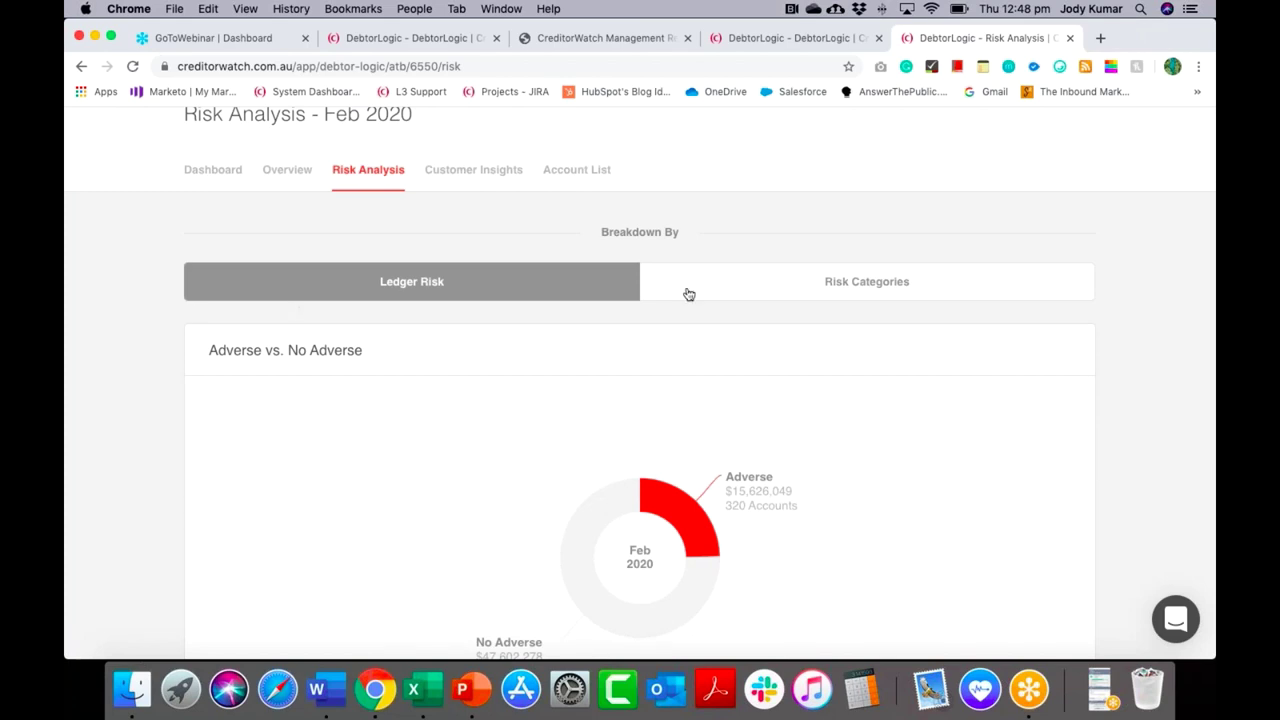
scroll(1138, 300, "down", 1)
scroll(1138, 303, "down", 1)
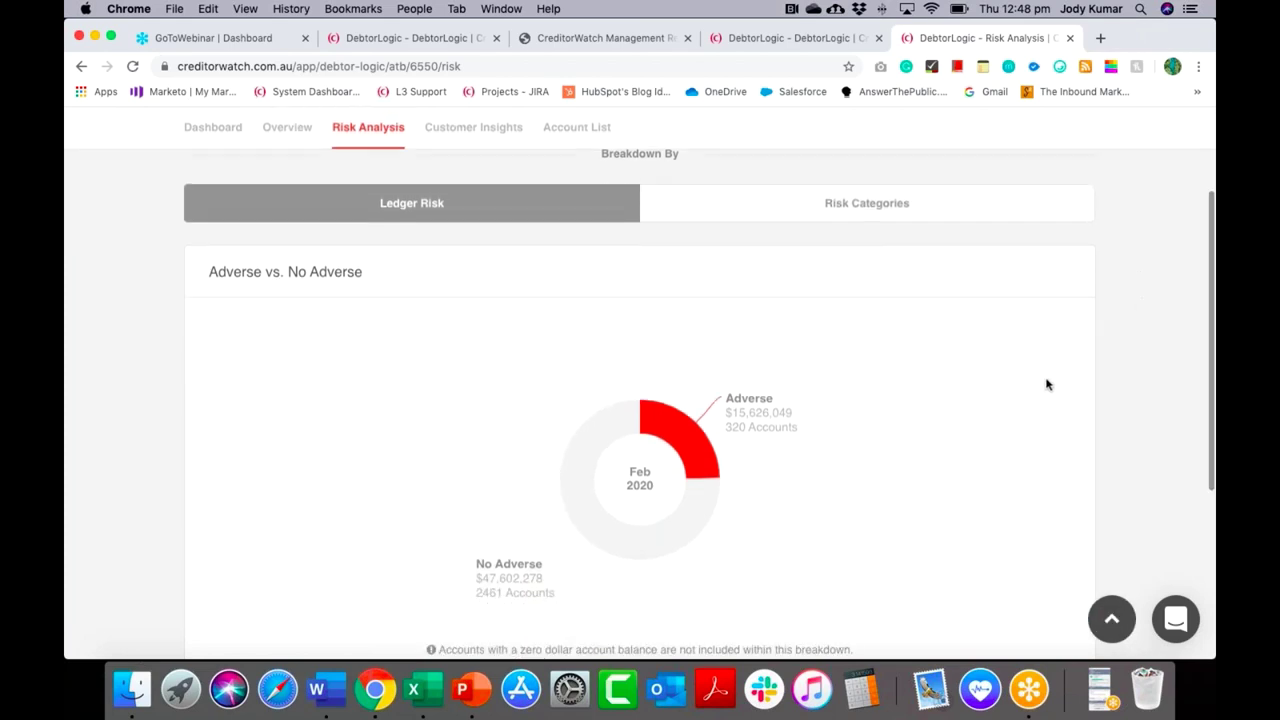
mouse_move(728, 459)
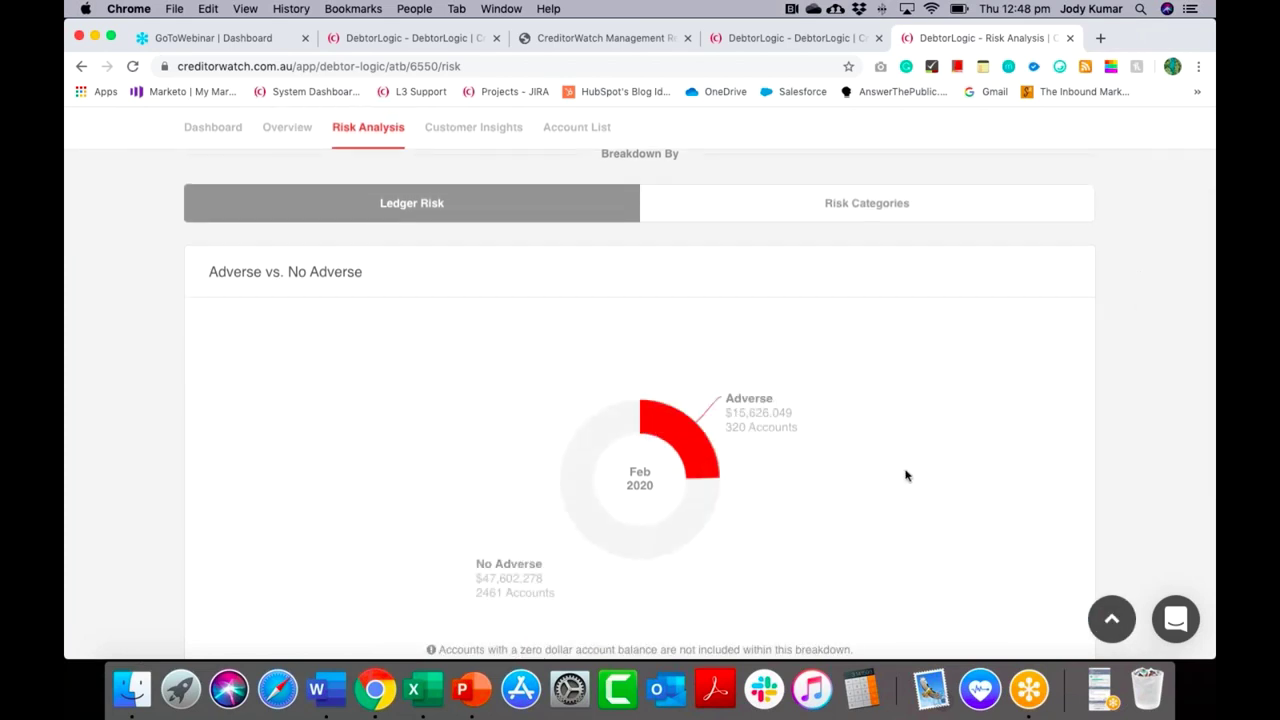
scroll(906, 476, "down", 1)
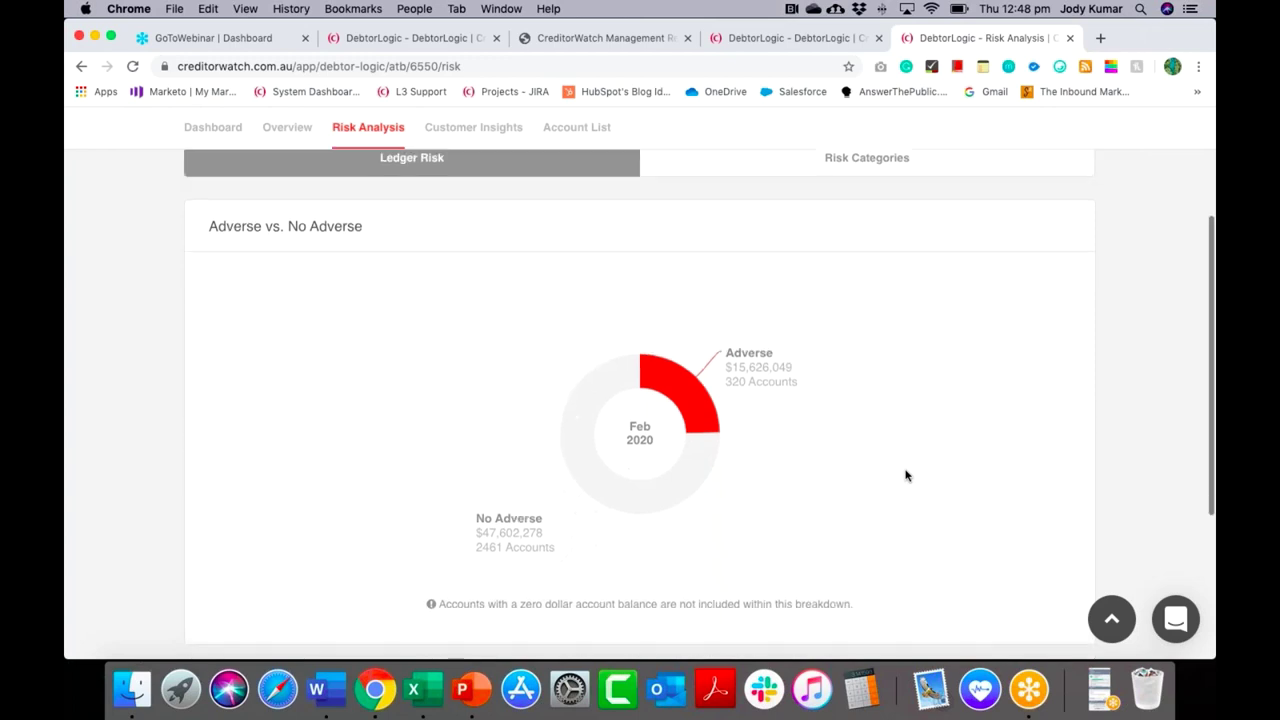
mouse_move(700, 418)
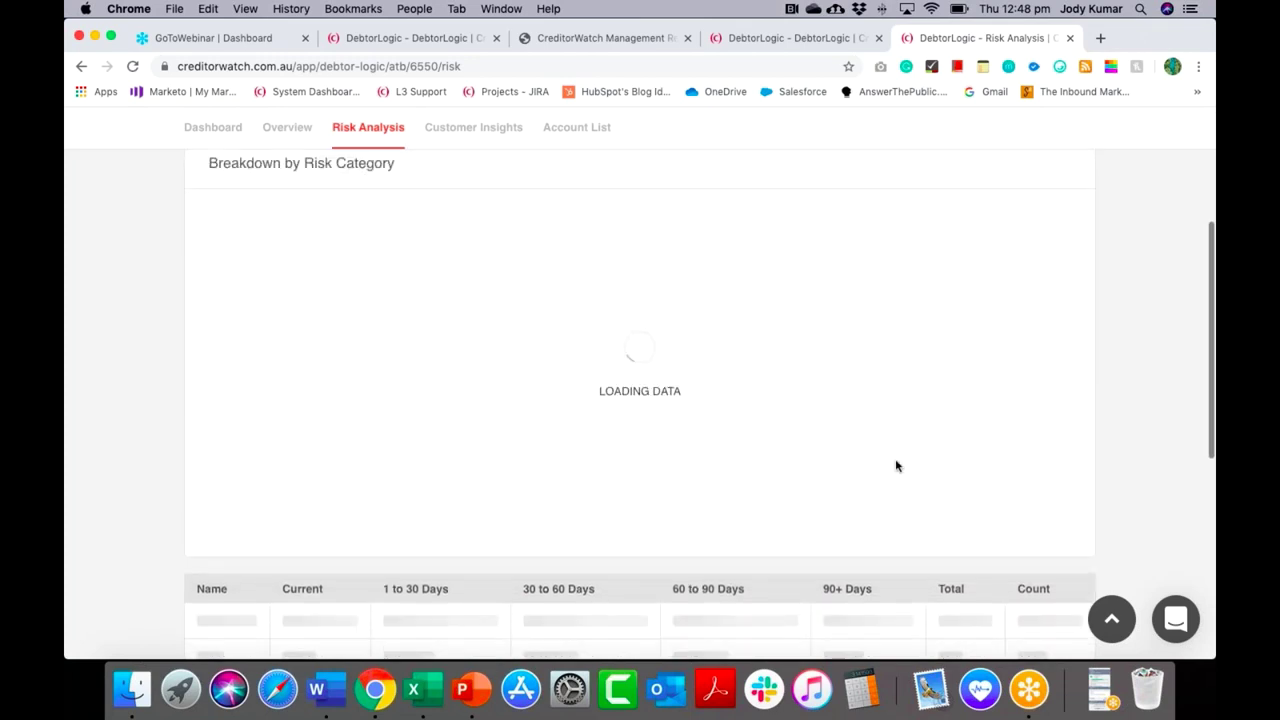
- Inspect the loaded risk category donut: Payment Default $9,304,303, Court Action $7,759,481
scroll(896, 466, "down", 1)
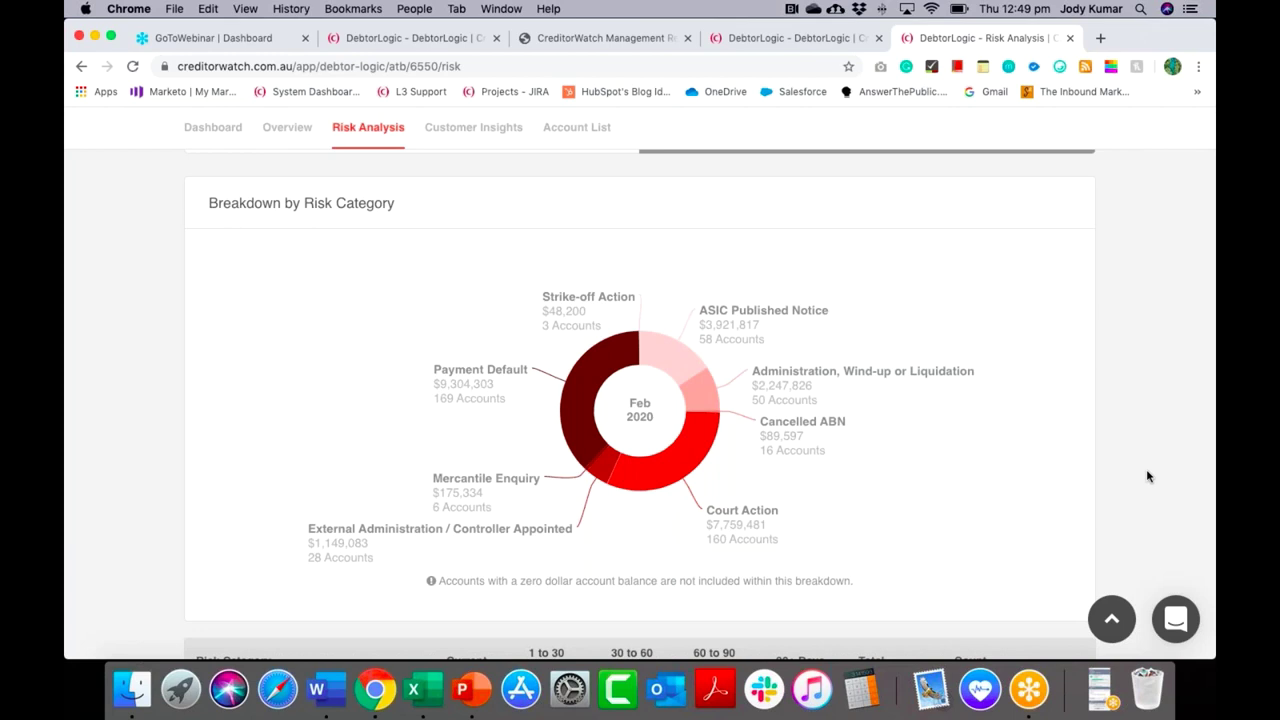
scroll(1148, 477, "down", 2)
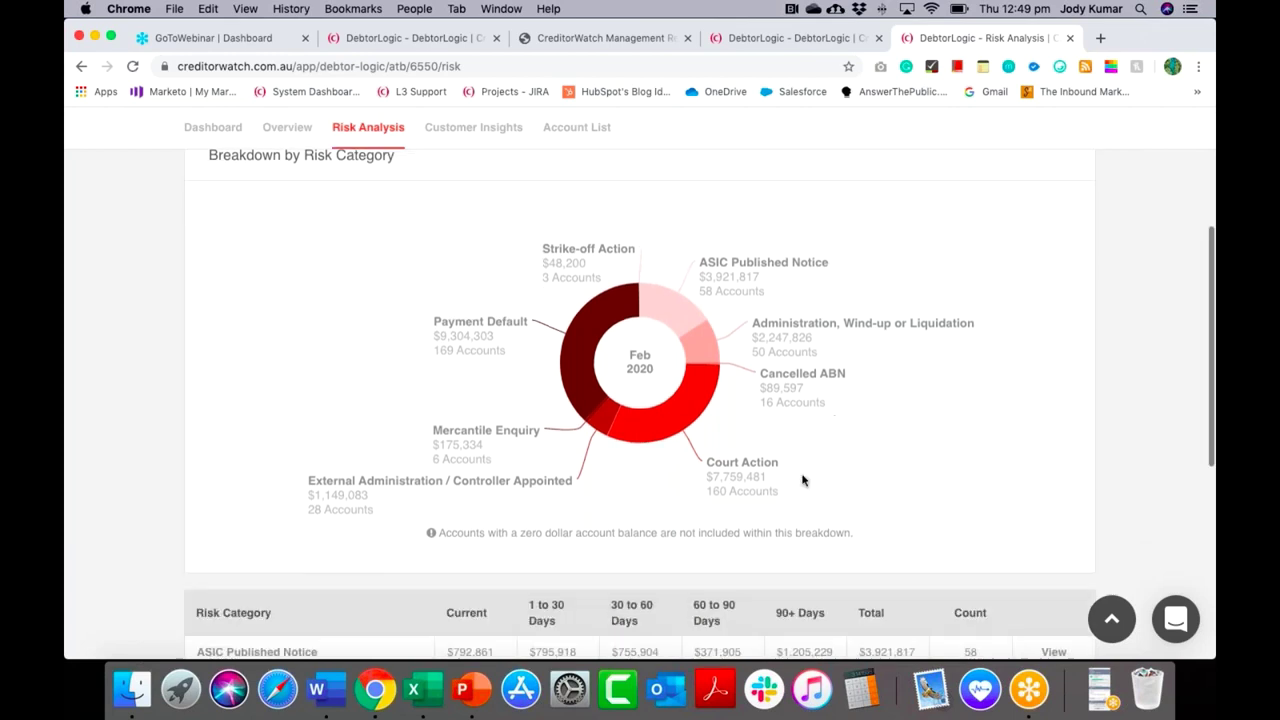
mouse_move(540, 362)
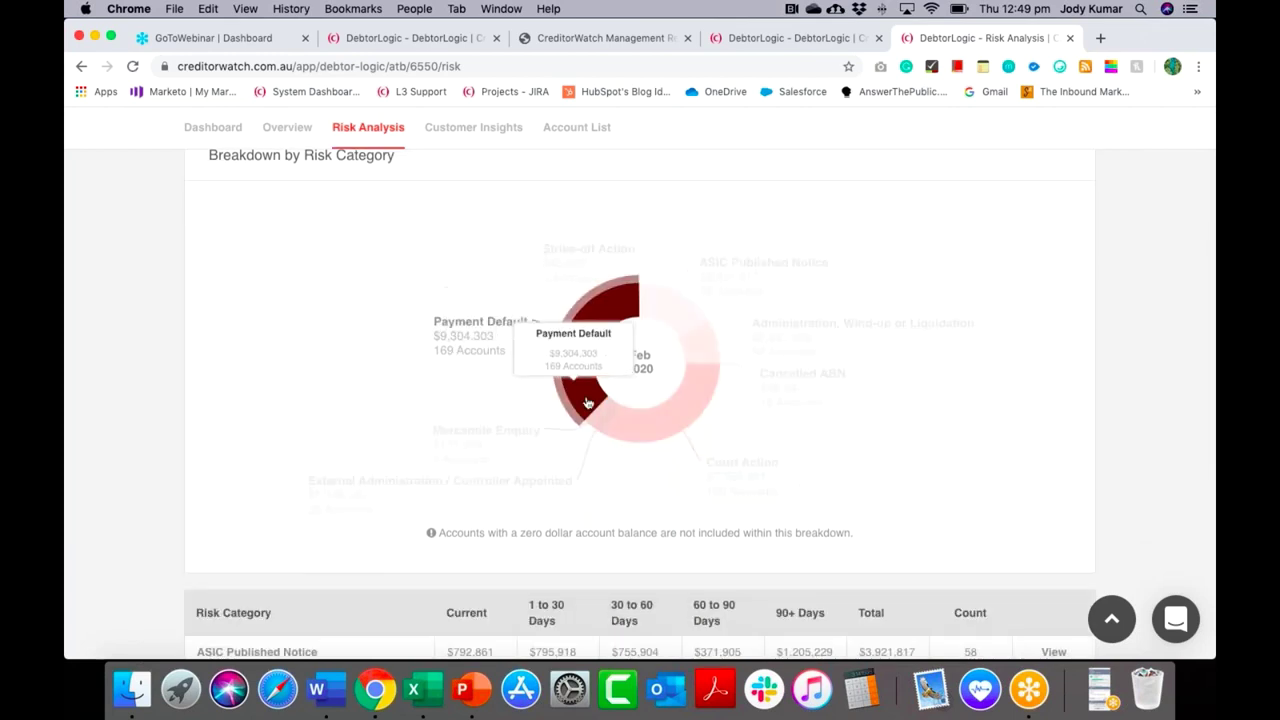
- View aged receivables for Strike-off Action accounts, with 90+ at $15,787
scroll(438, 408, "down", 8)
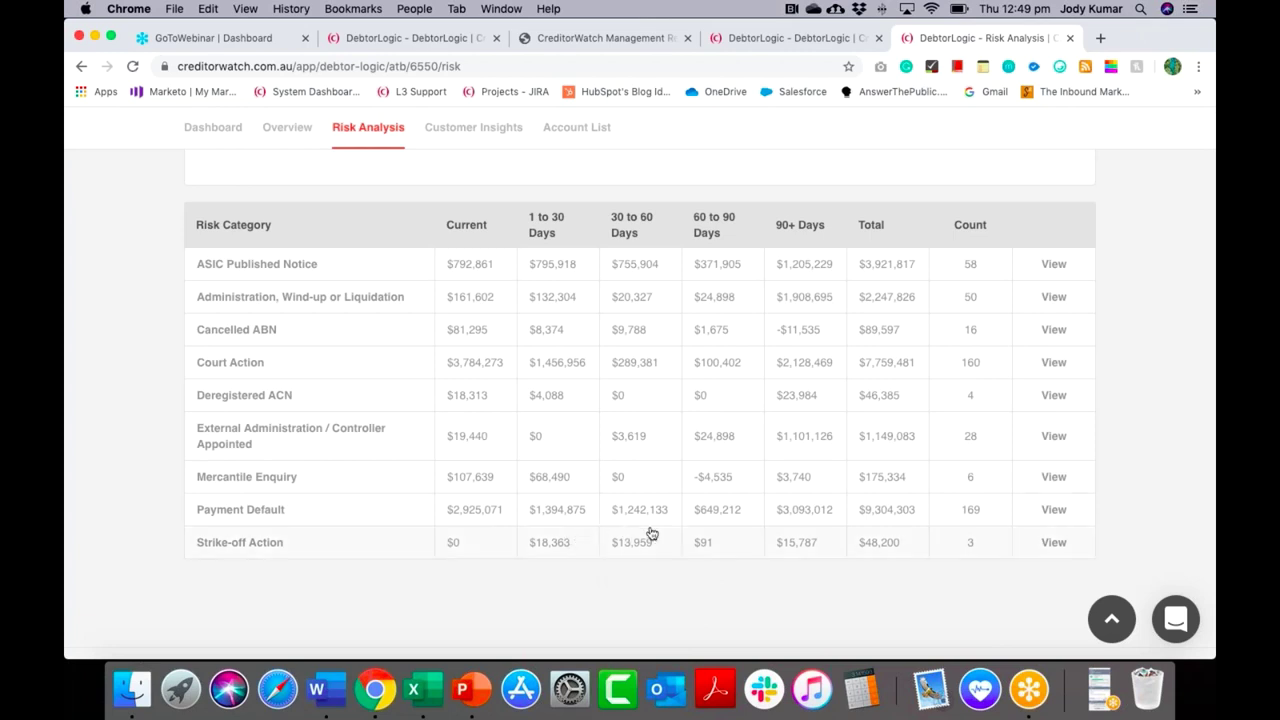
left_click(258, 545)
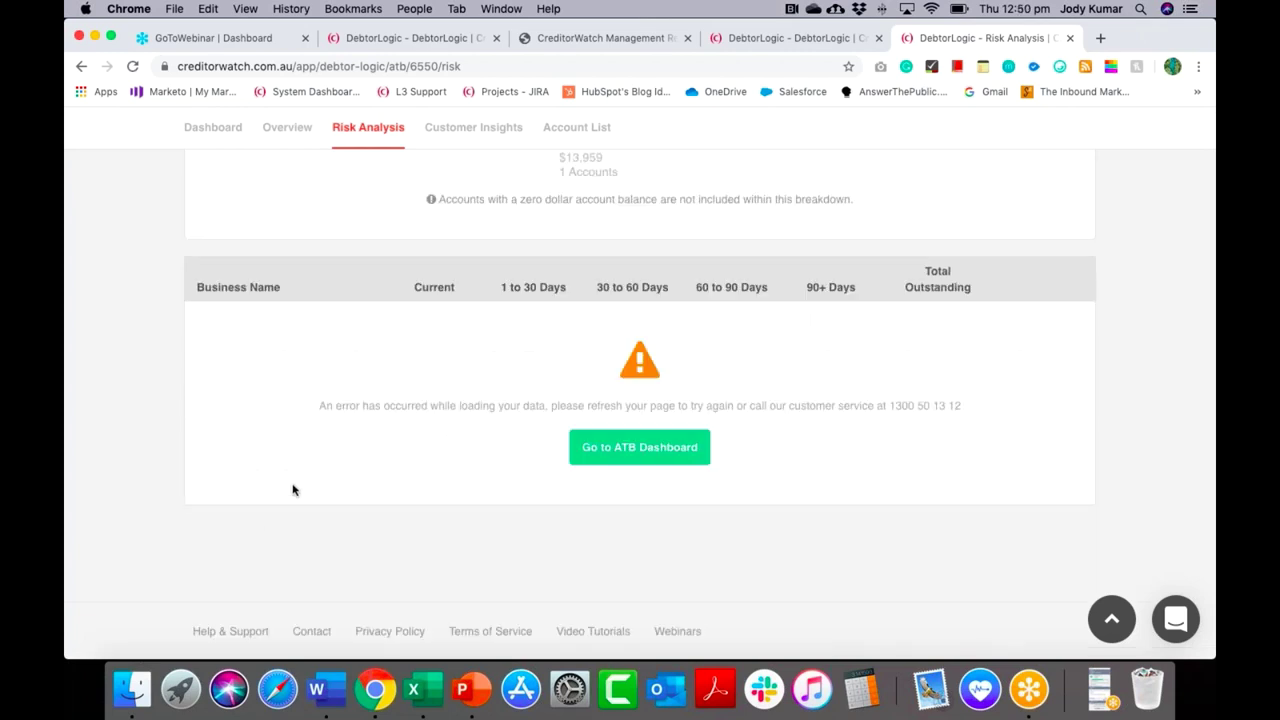
scroll(293, 490, "down", 1)
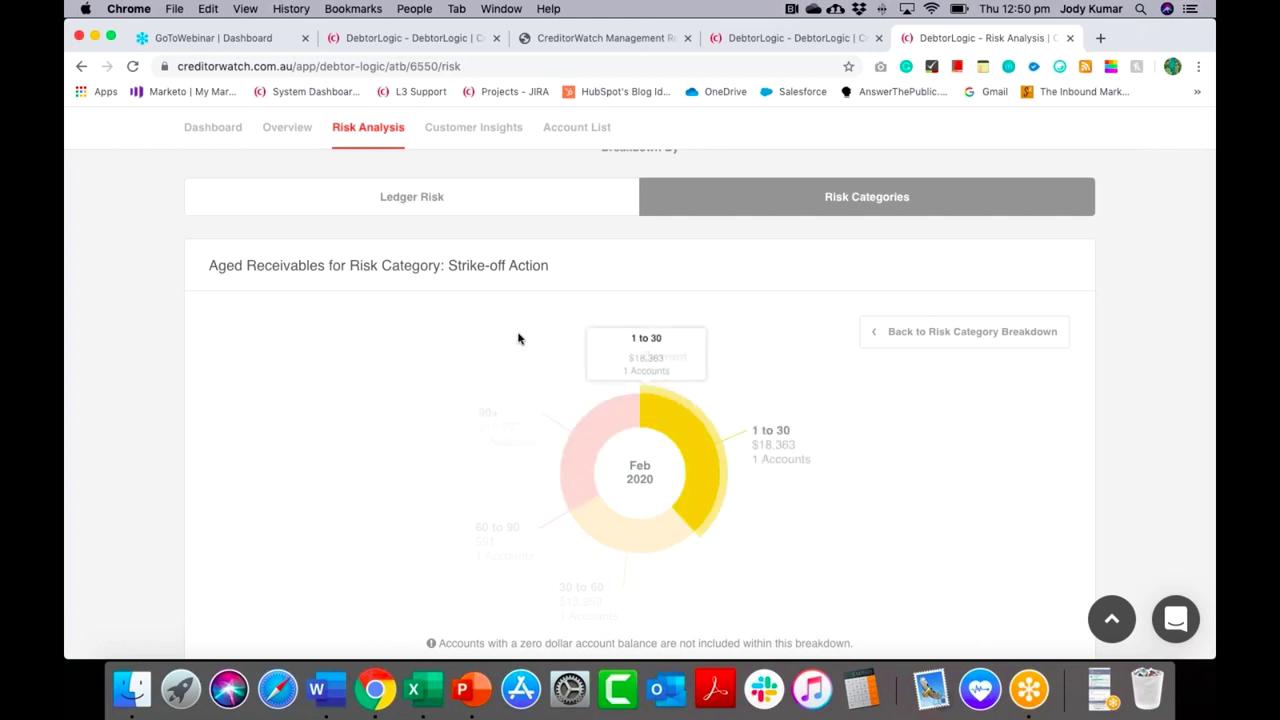
scroll(518, 338, "down", 1)
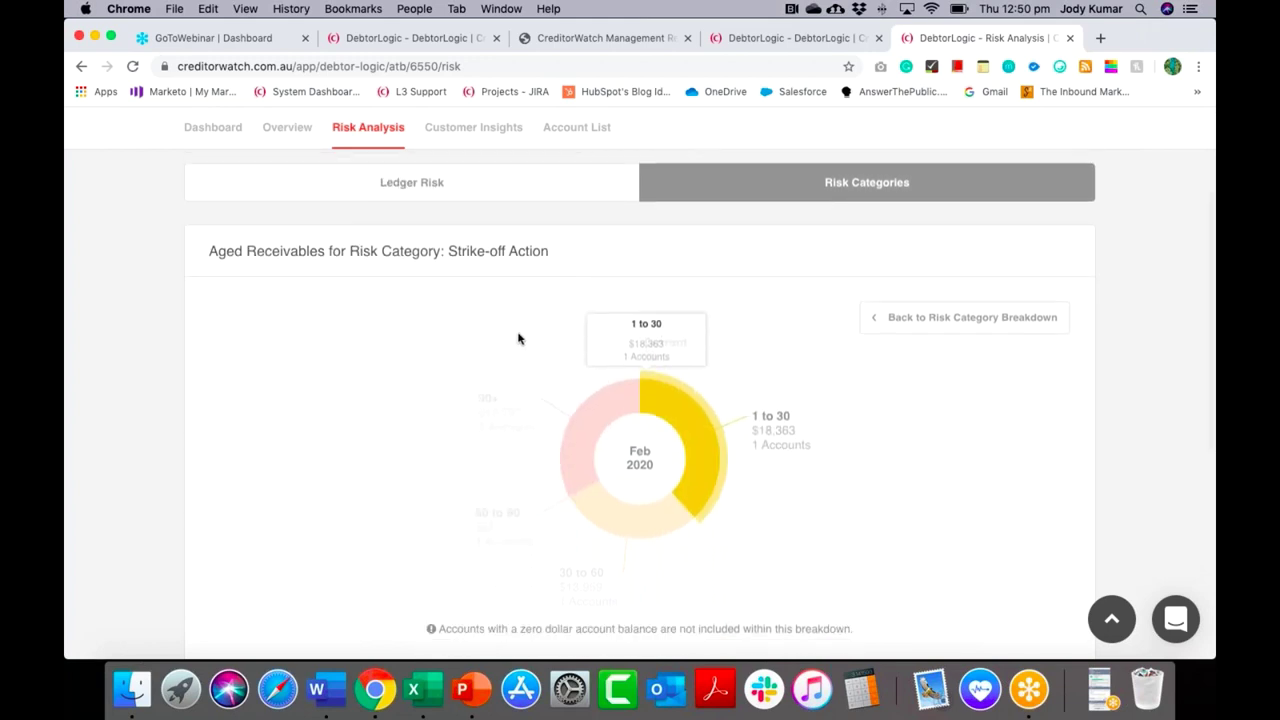
scroll(518, 338, "up", 3)
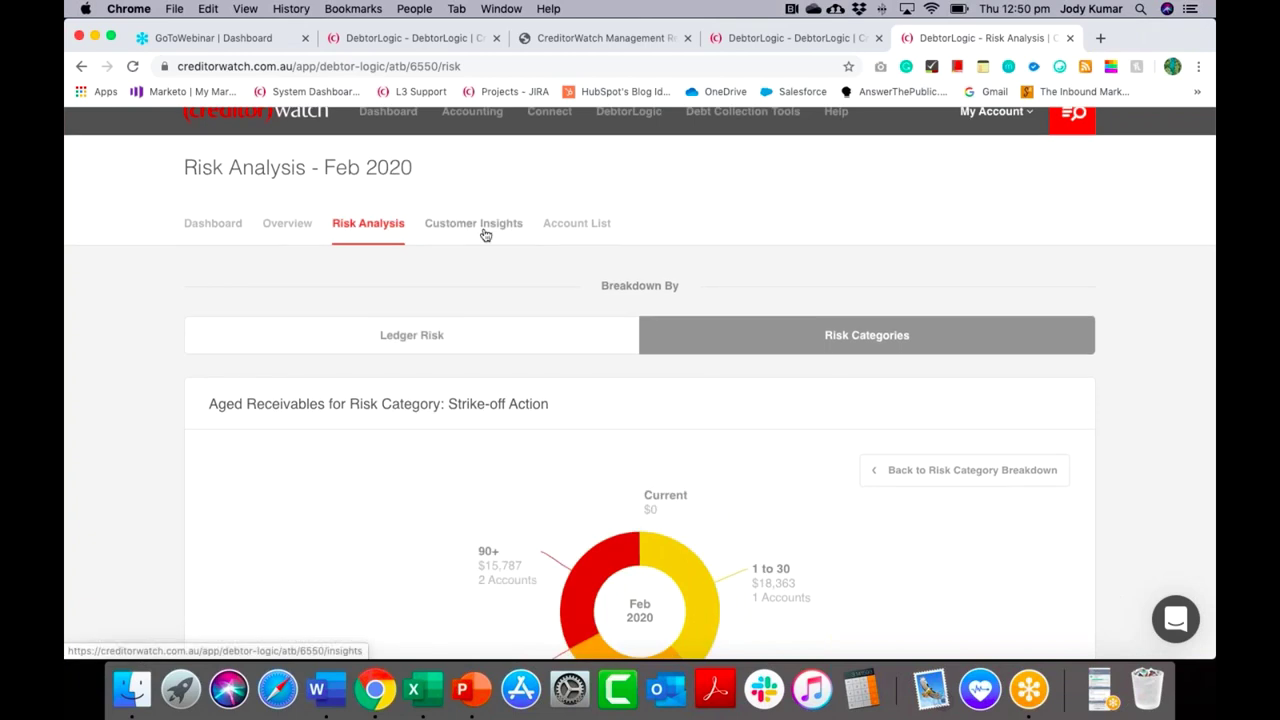
- Open Feb 2020 Customer Insights and view the Payment Categories matrix, 1 to 30 Days totalling $44,583,361
left_click(485, 234)
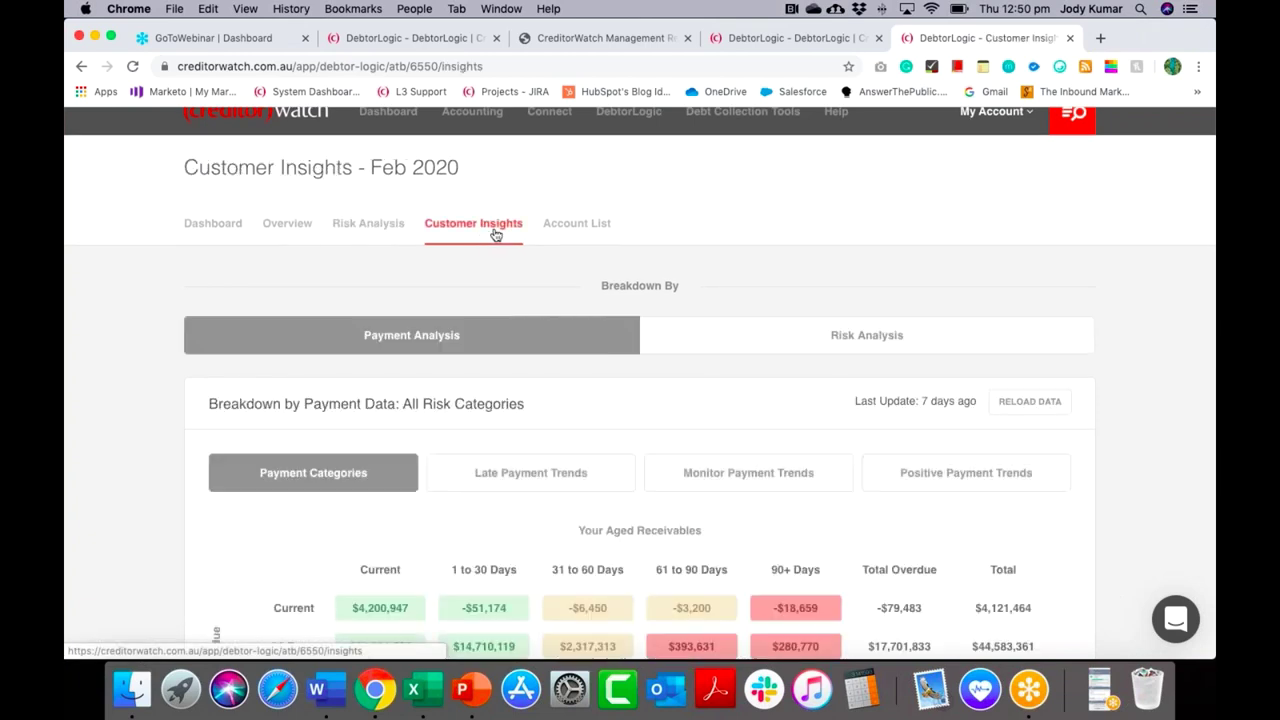
scroll(1165, 395, "down", 1)
scroll(1165, 395, "down", 1)
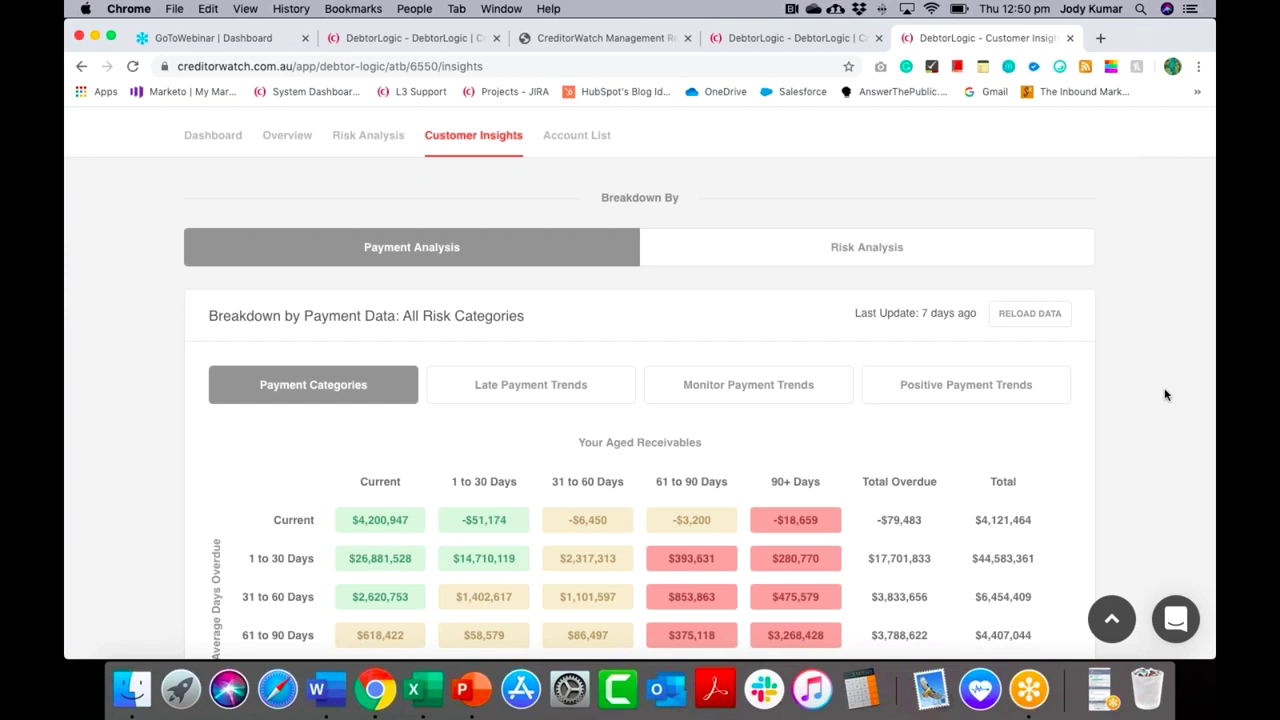
- Cycle the matrix through Late, Monitor, then Positive Payment Trends views
scroll(1165, 395, "down", 3)
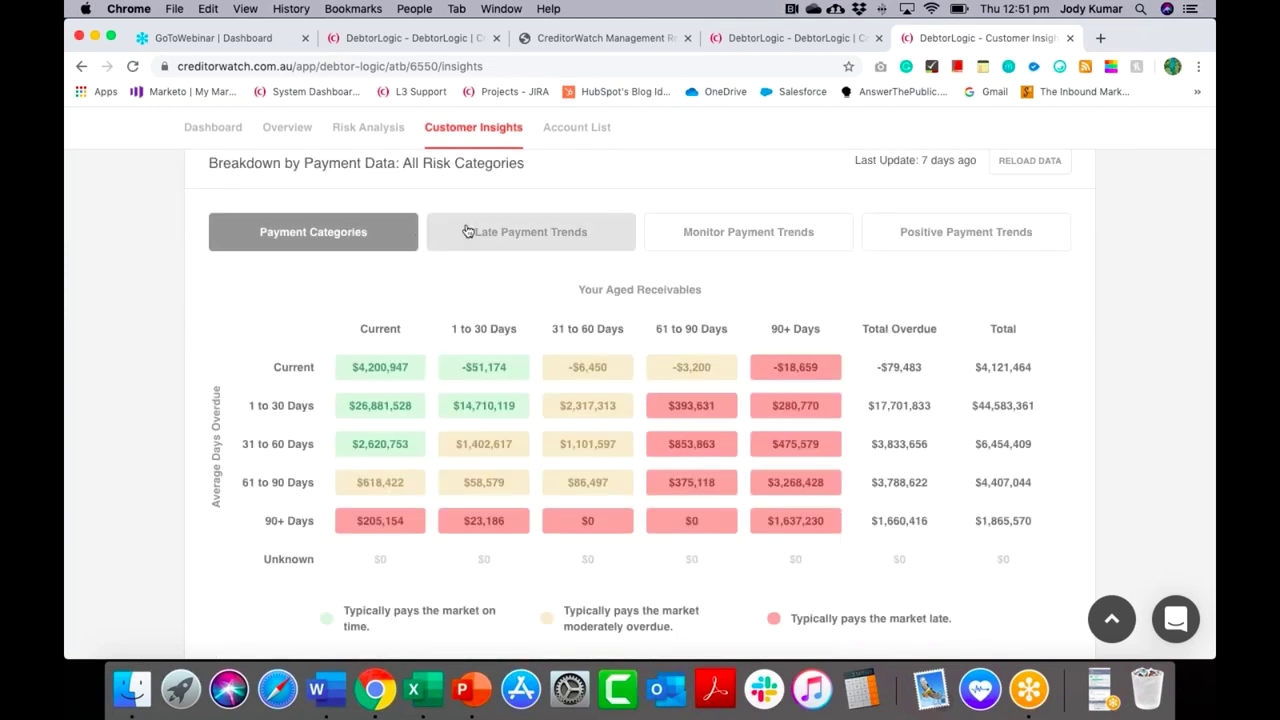
left_click(478, 231)
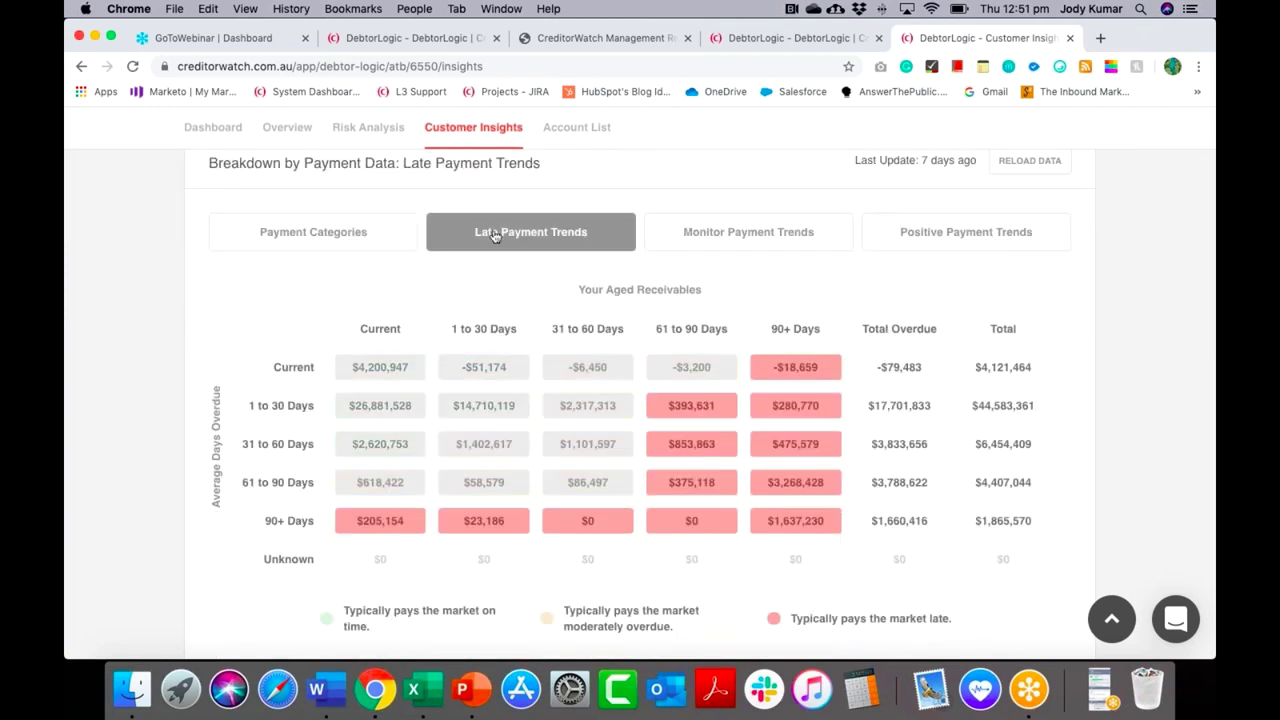
left_click(716, 230)
left_click(922, 244)
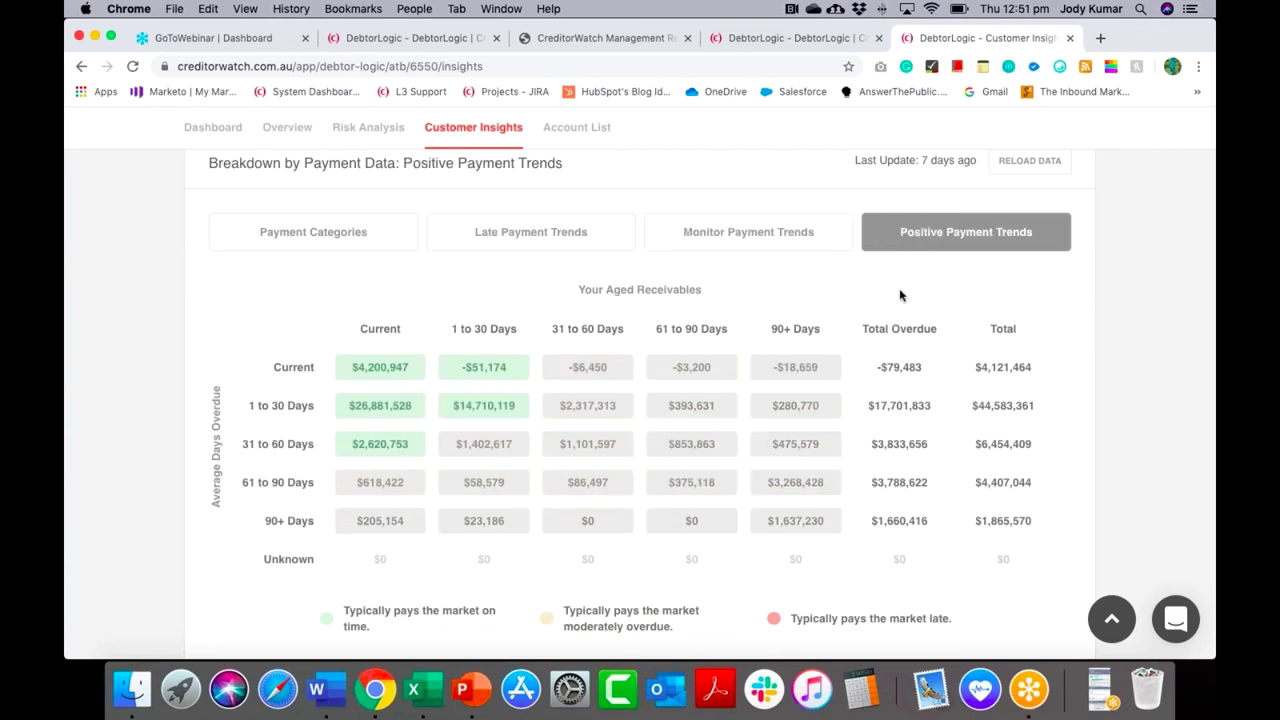
- Review the Positive Payment Trends matrix, Current at $4,200,947, and its business list
scroll(640, 330, "down", 1)
mouse_move(373, 358)
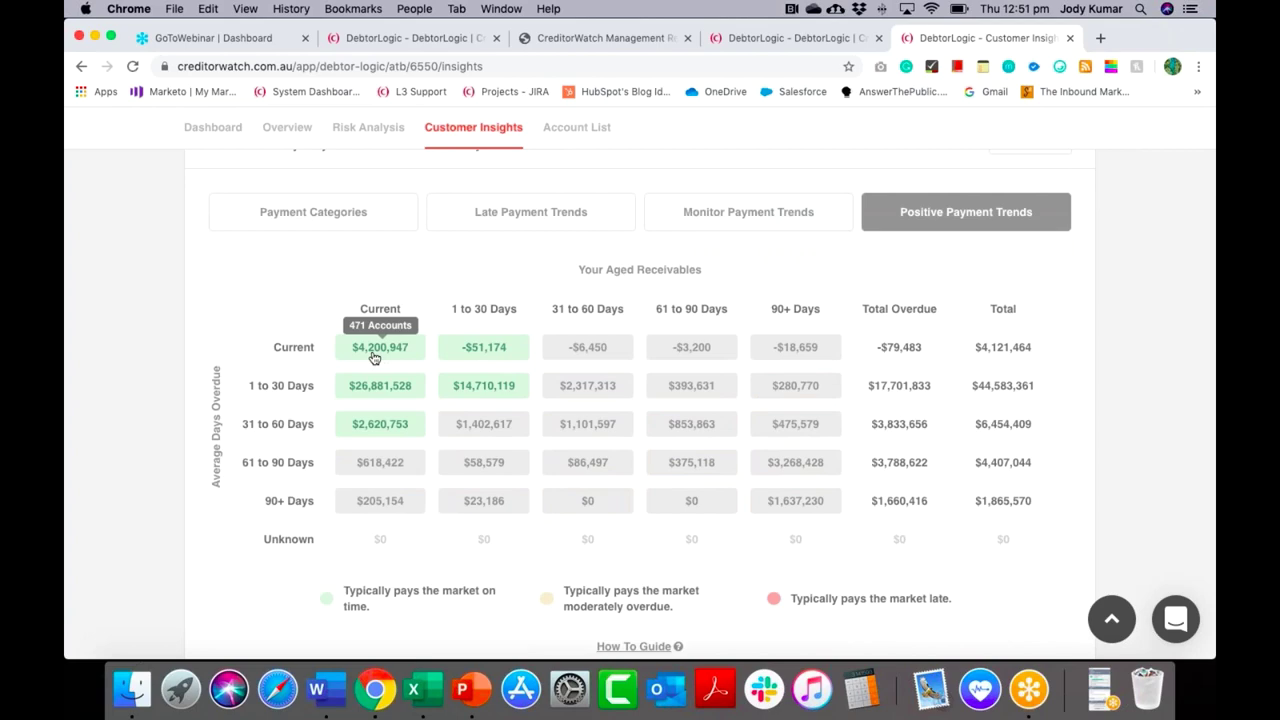
scroll(373, 358, "down", 10)
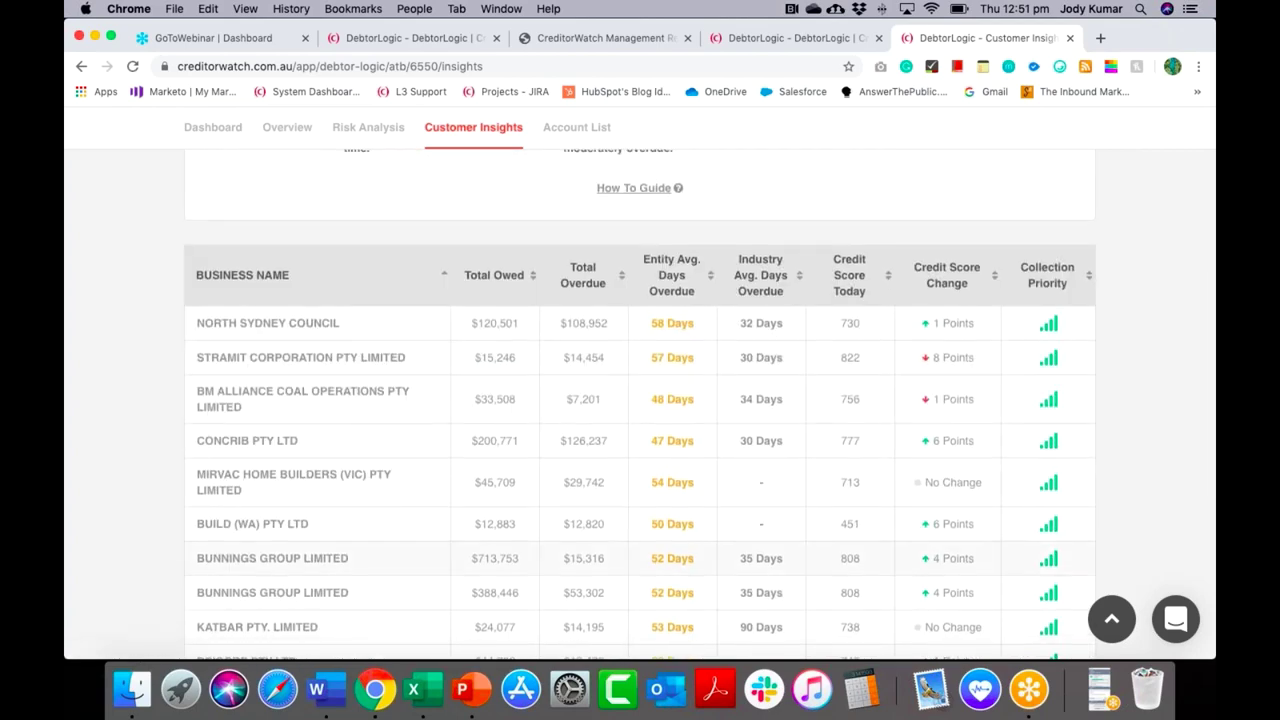
scroll(350, 430, "up", 7)
scroll(380, 500, "up", 3)
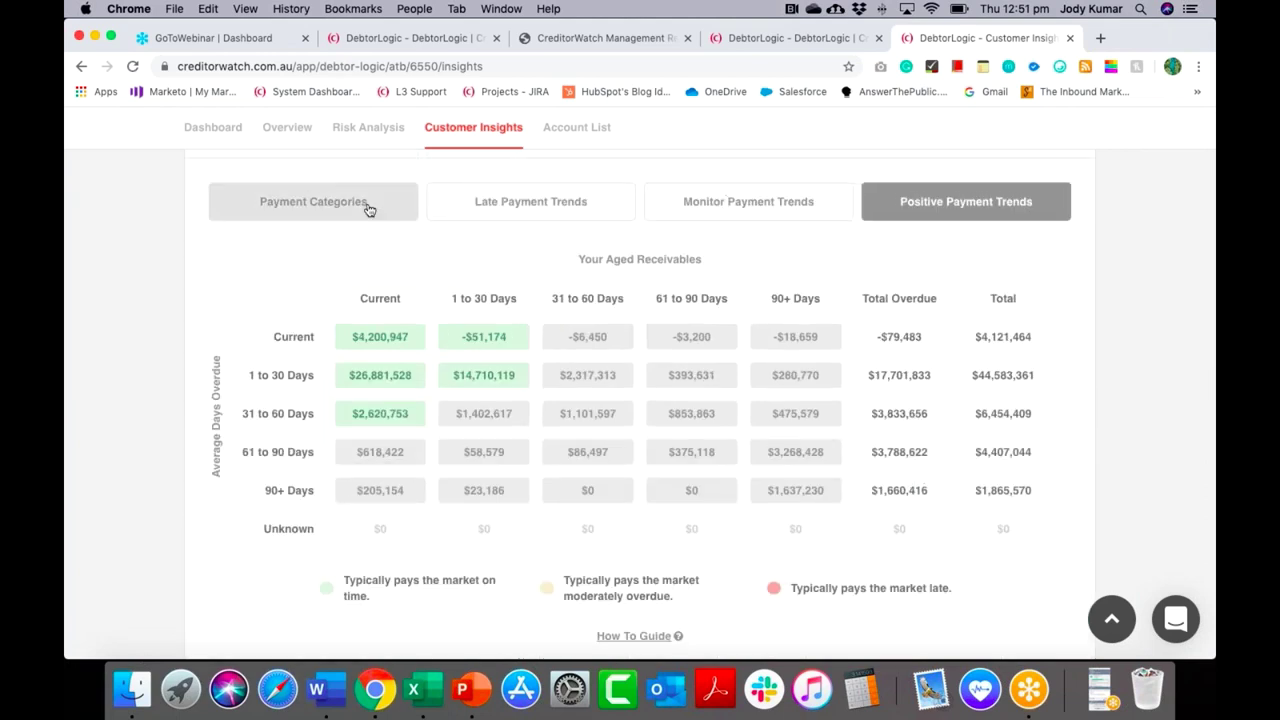
- Return the matrix to the full Payment Categories view
left_click(368, 205)
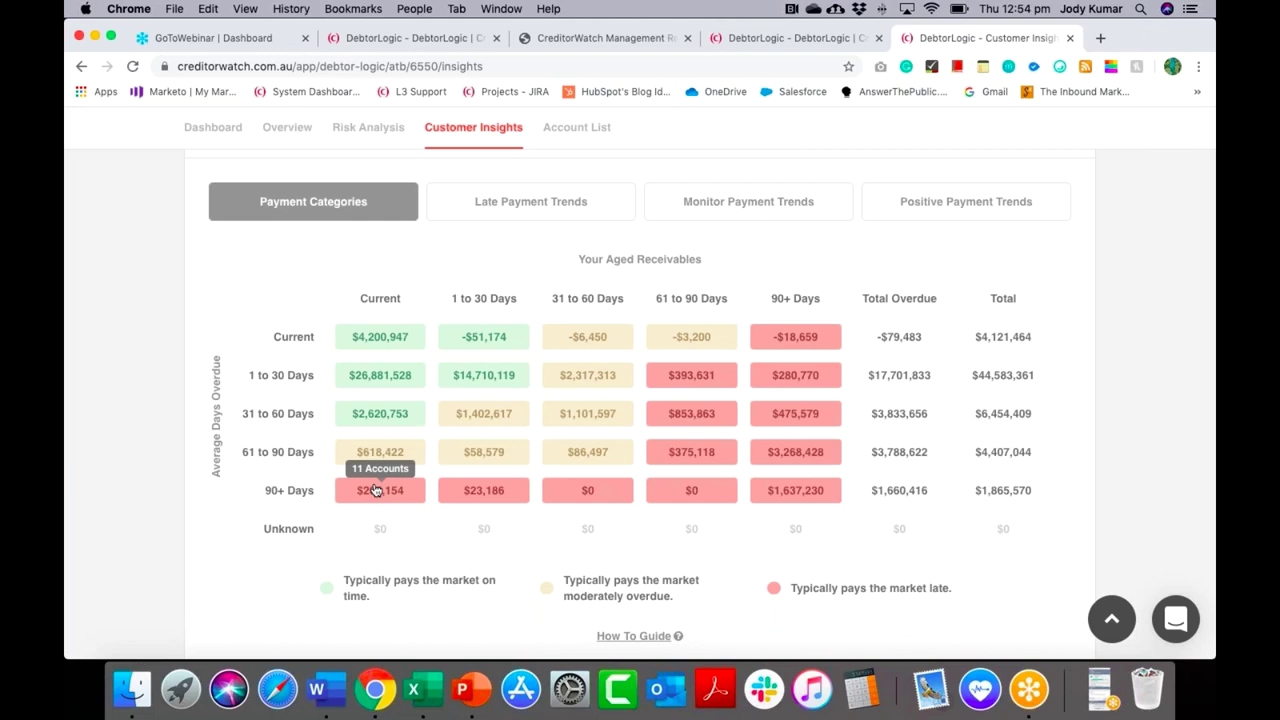
scroll(375, 490, "down", 2)
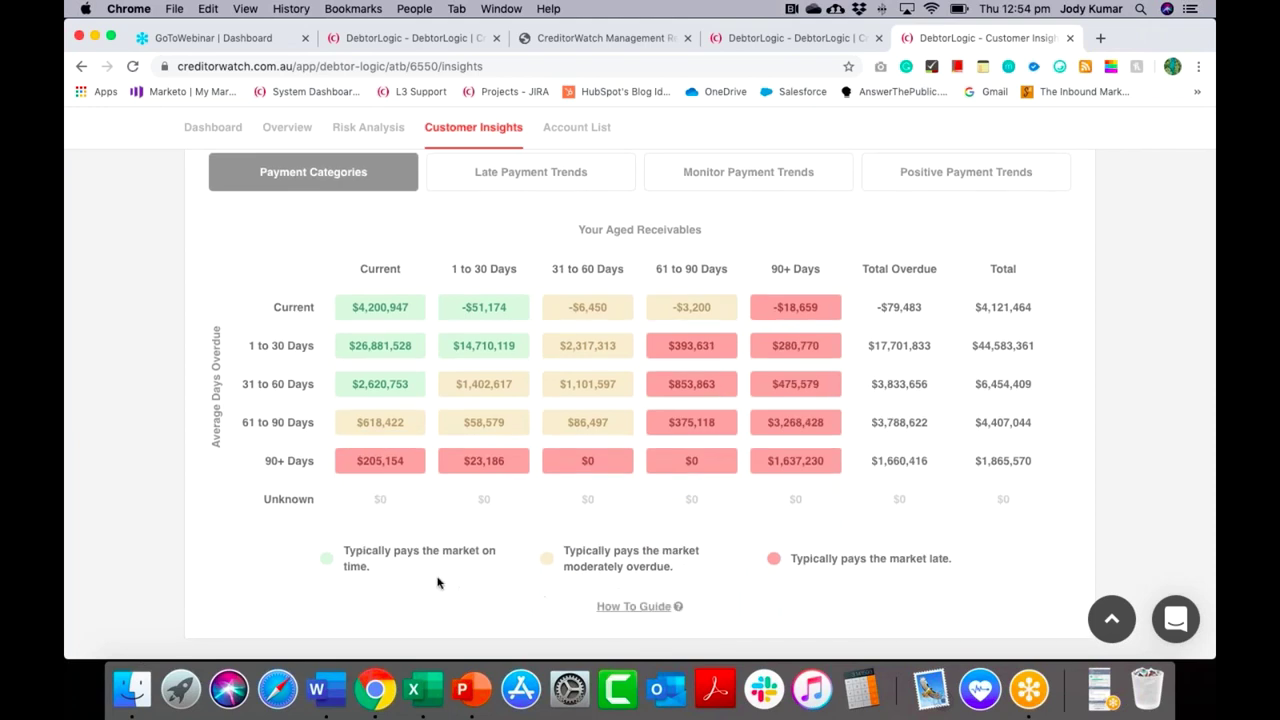
scroll(437, 582, "down", 1)
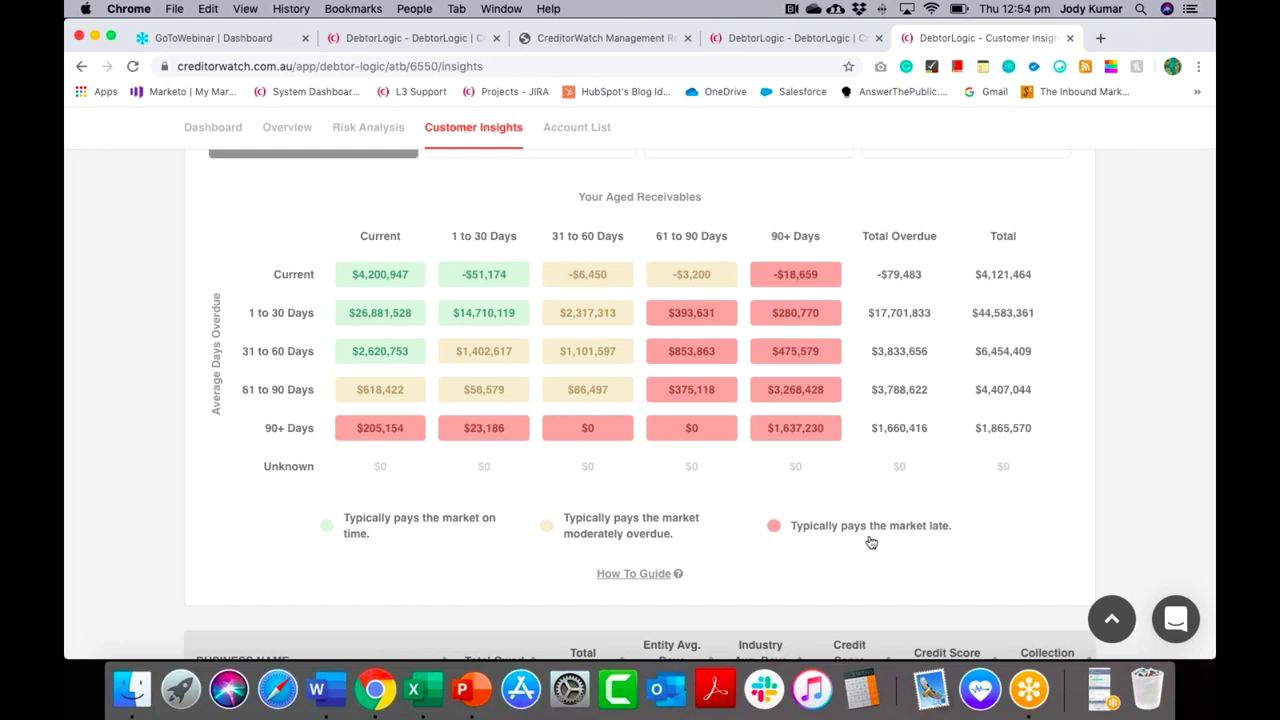
left_click(638, 574)
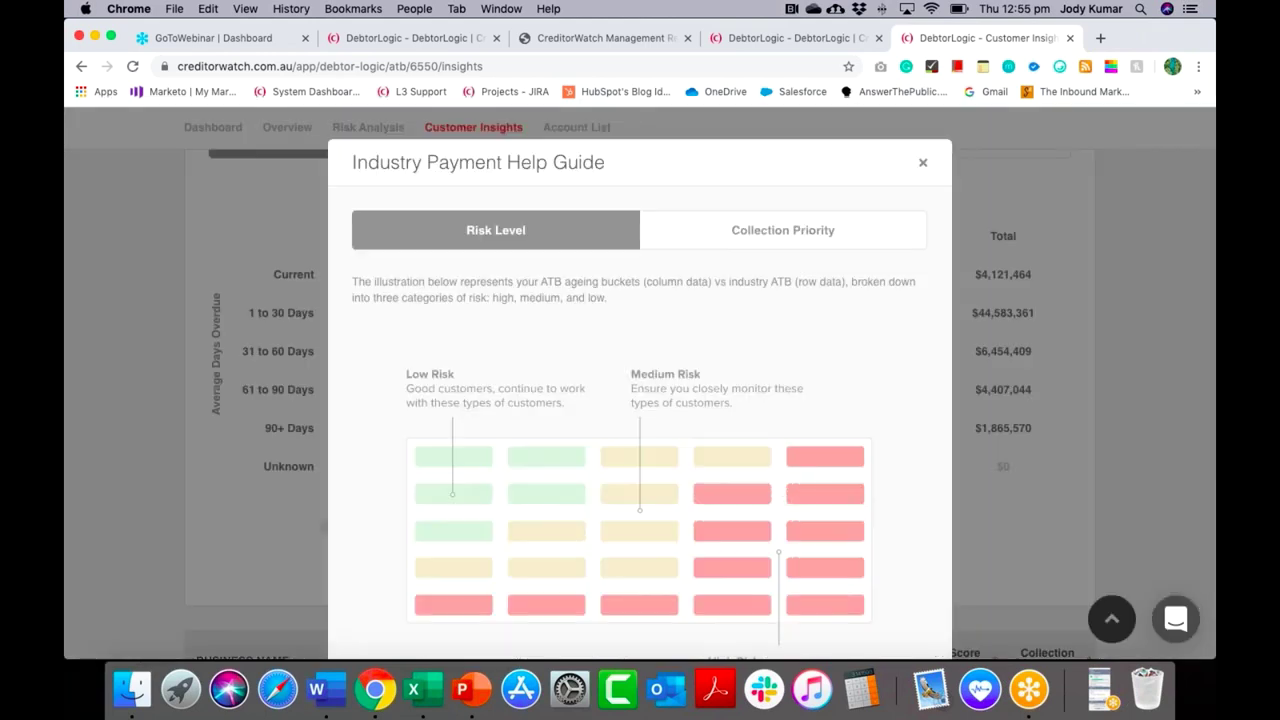
scroll(581, 389, "down", 2)
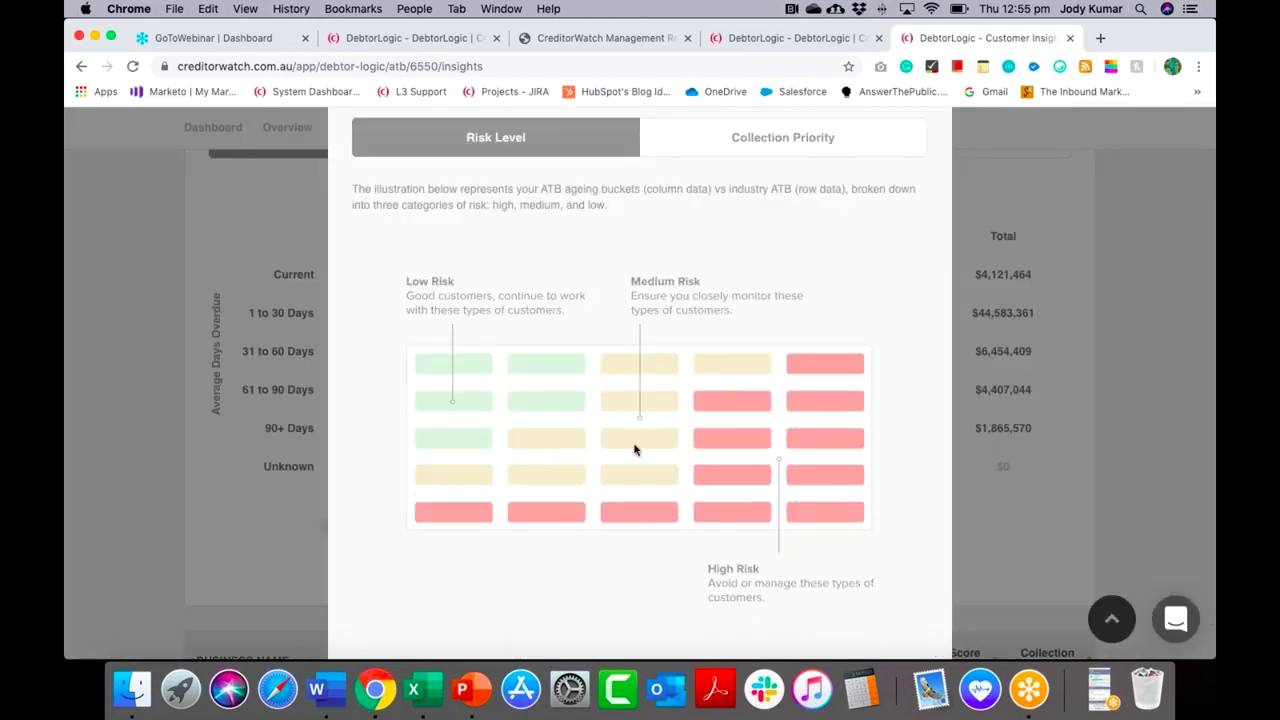
scroll(638, 451, "up", 2)
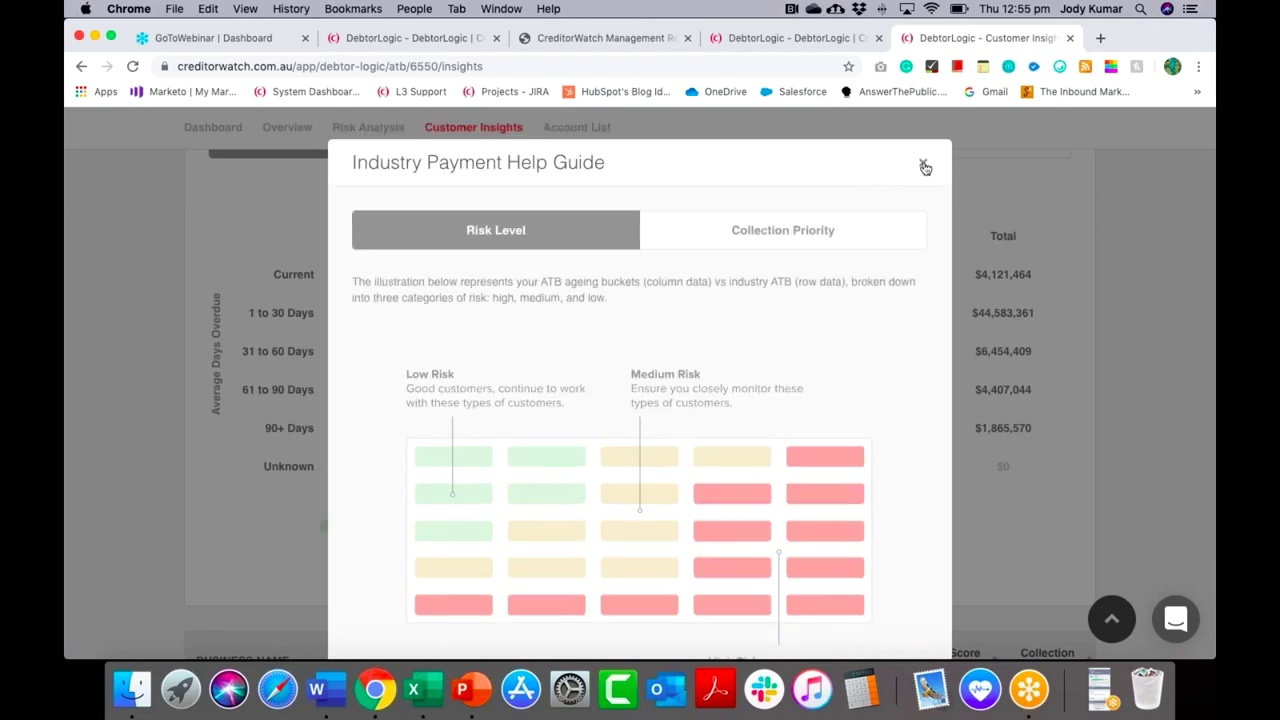
left_click(923, 163)
scroll(902, 300, "down", 5)
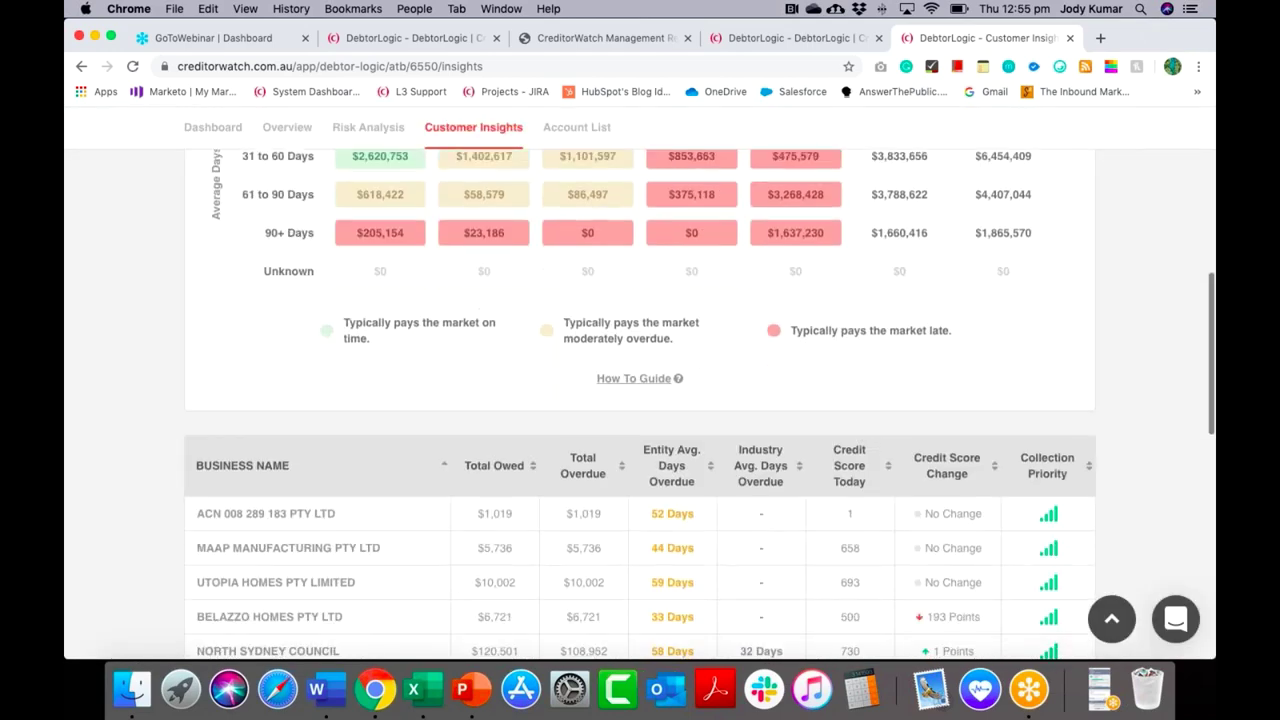
scroll(903, 243, "up", 4)
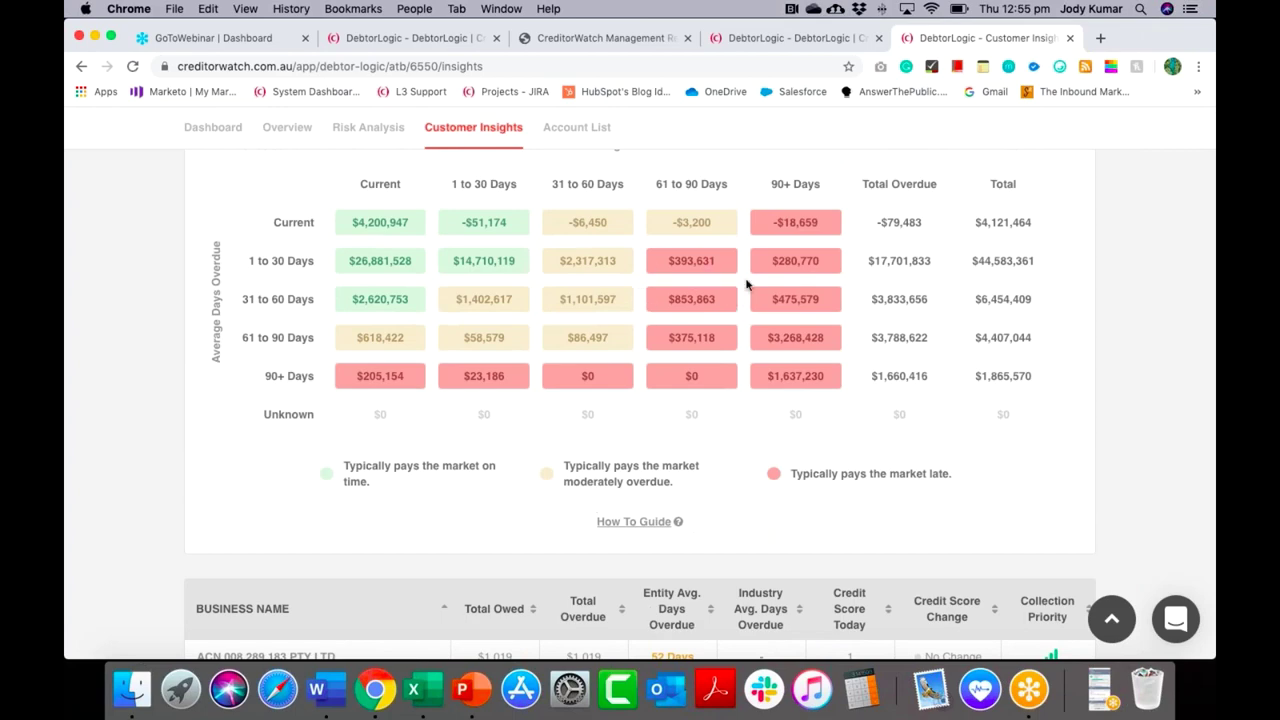
- Switch to Late Payment Trends and review the debtor table with total owed and collection priority
scroll(746, 285, "up", 3)
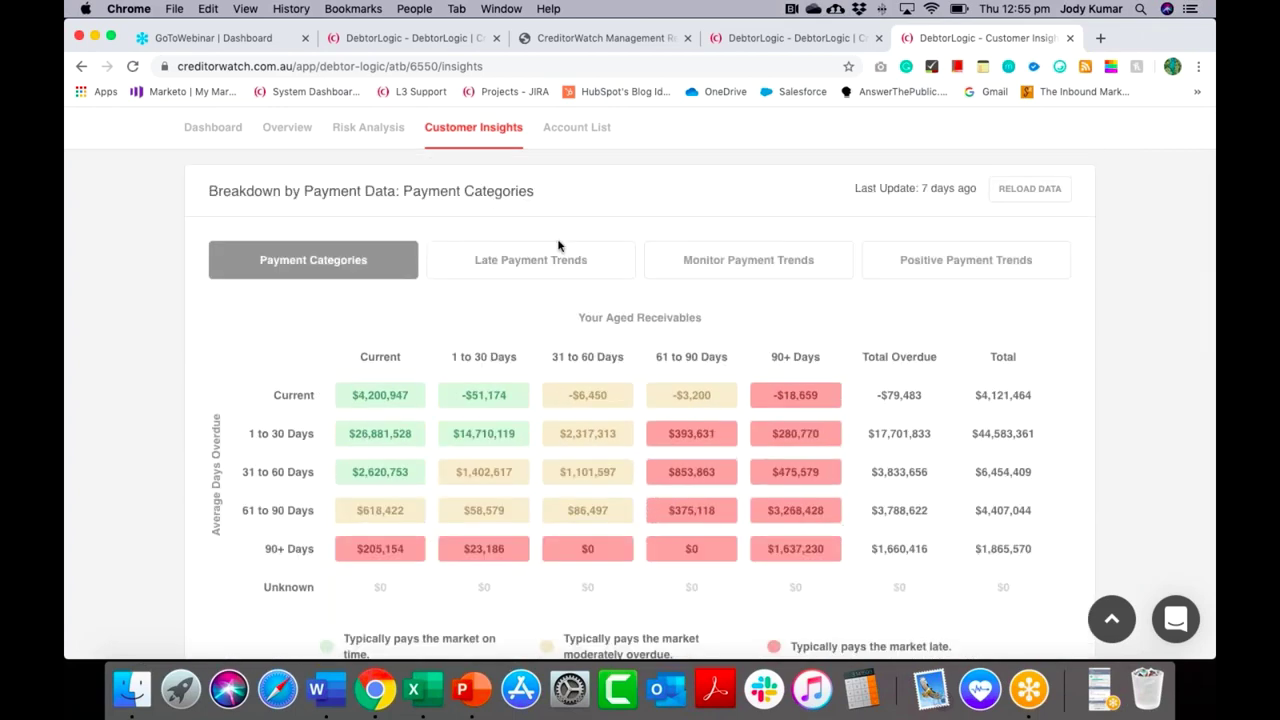
left_click(533, 260)
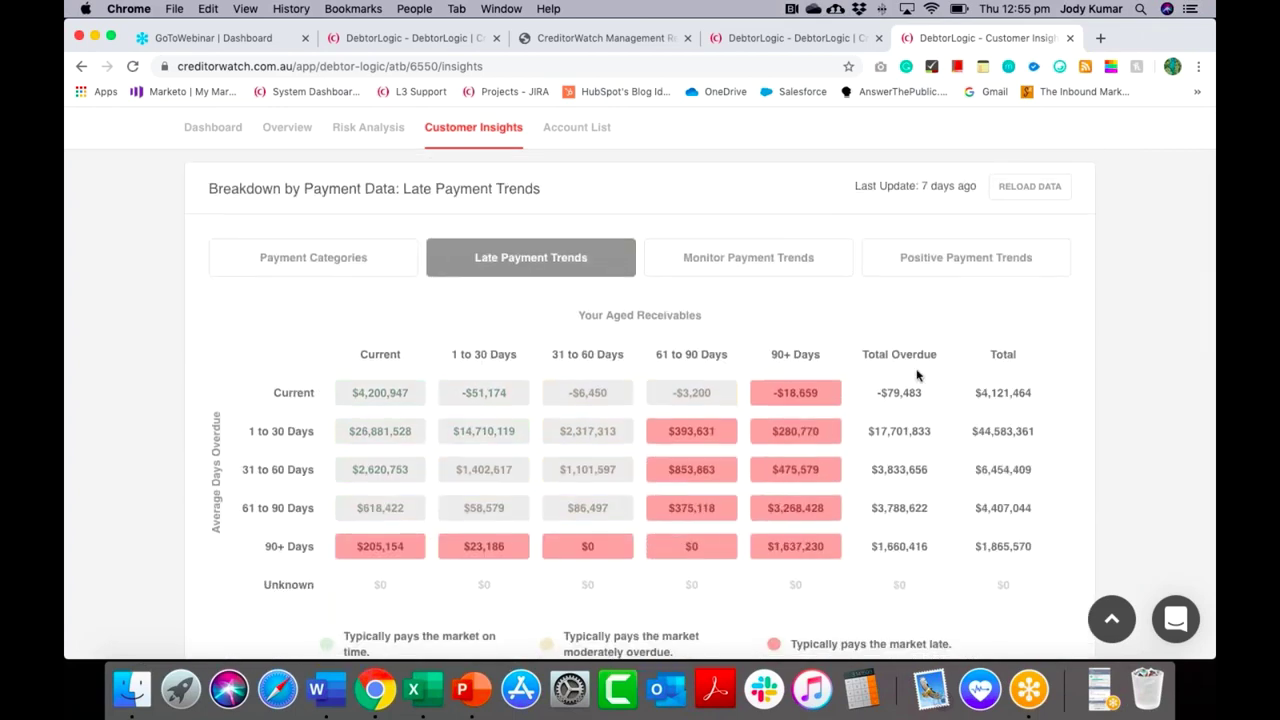
scroll(918, 375, "down", 2)
scroll(918, 375, "down", 10)
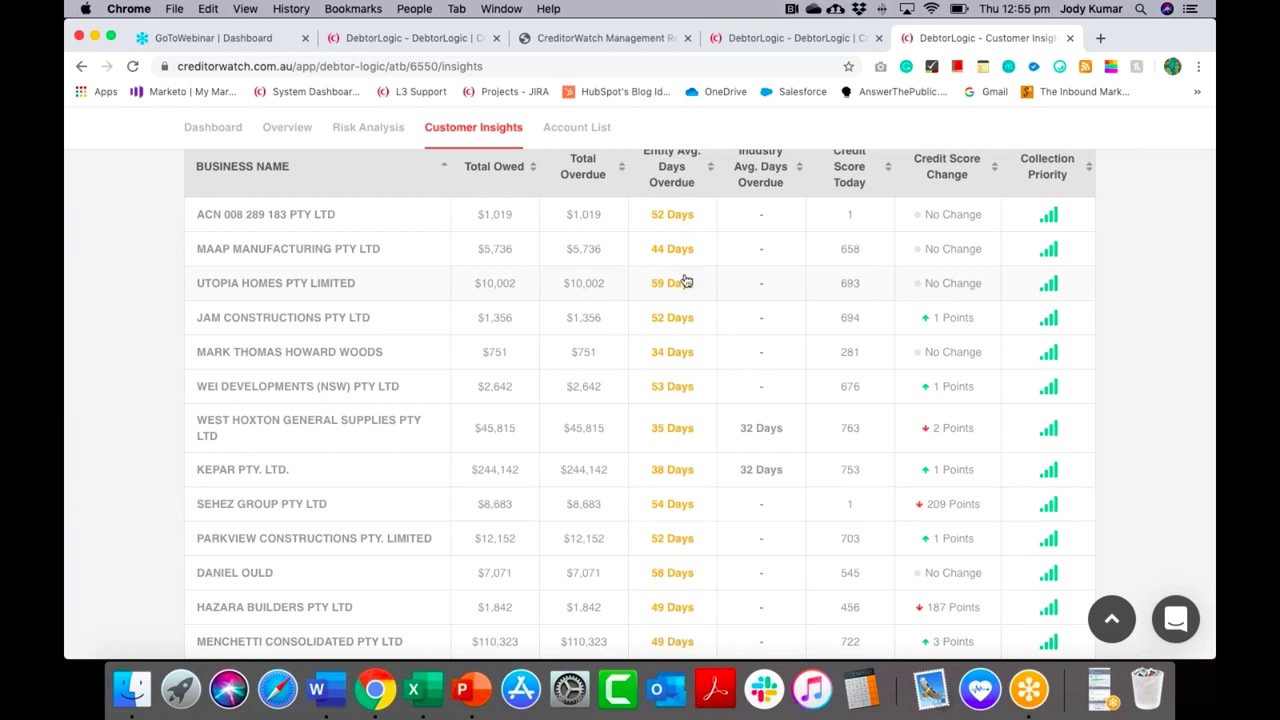
scroll(686, 281, "up", 1)
scroll(686, 281, "up", 3)
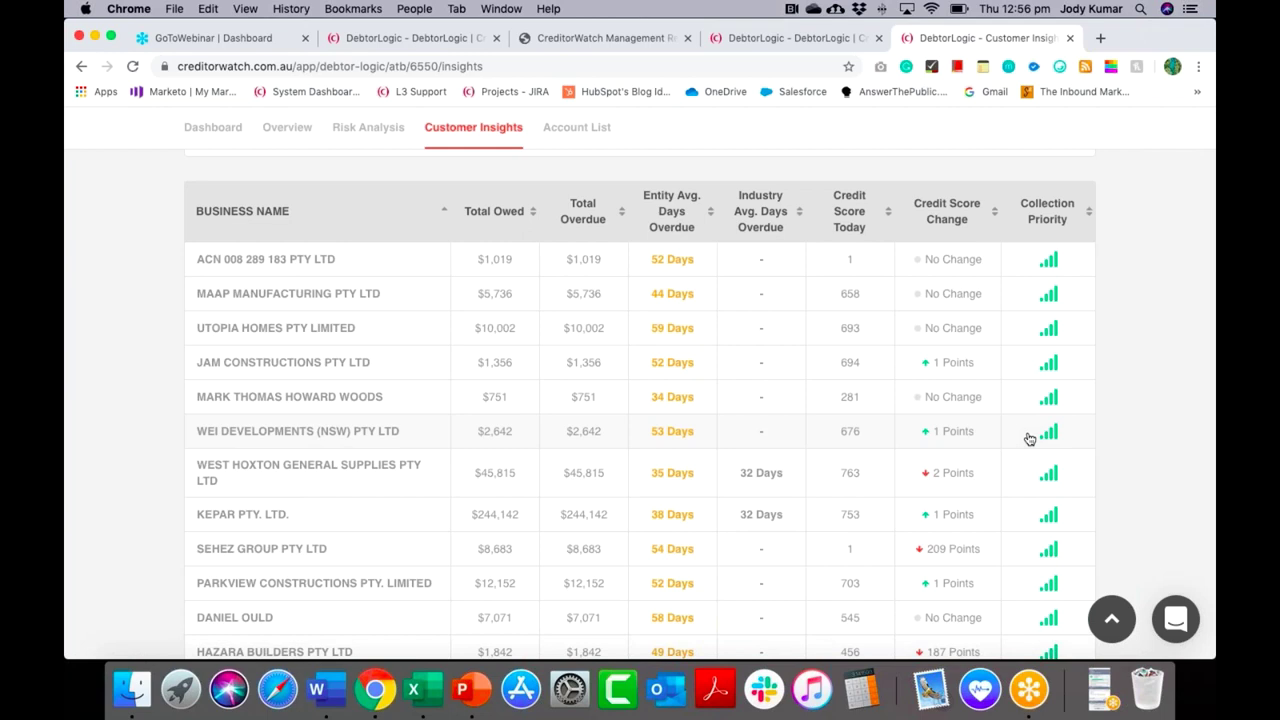
- Sort the business list by Credit Score Today, lowest first, and scroll back to the top
left_click(845, 212)
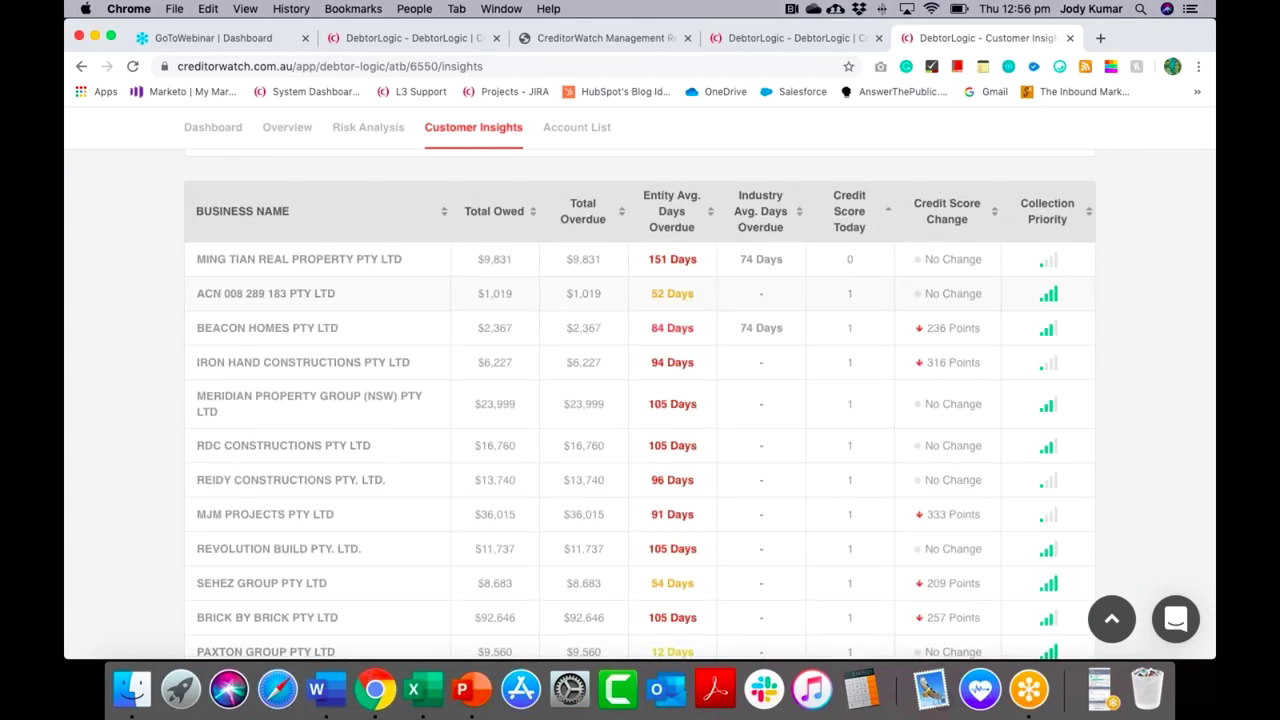
scroll(342, 486, "up", 2)
scroll(342, 486, "down", 3)
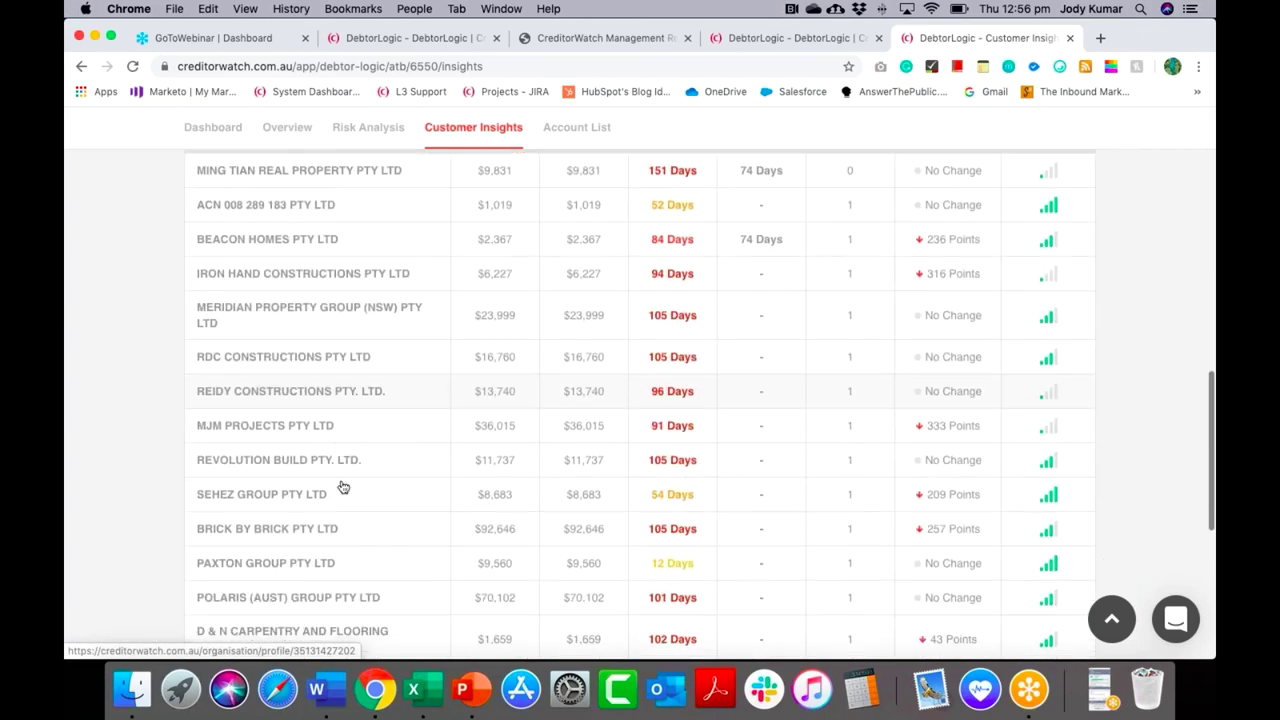
scroll(342, 486, "up", 2)
scroll(342, 486, "up", 10)
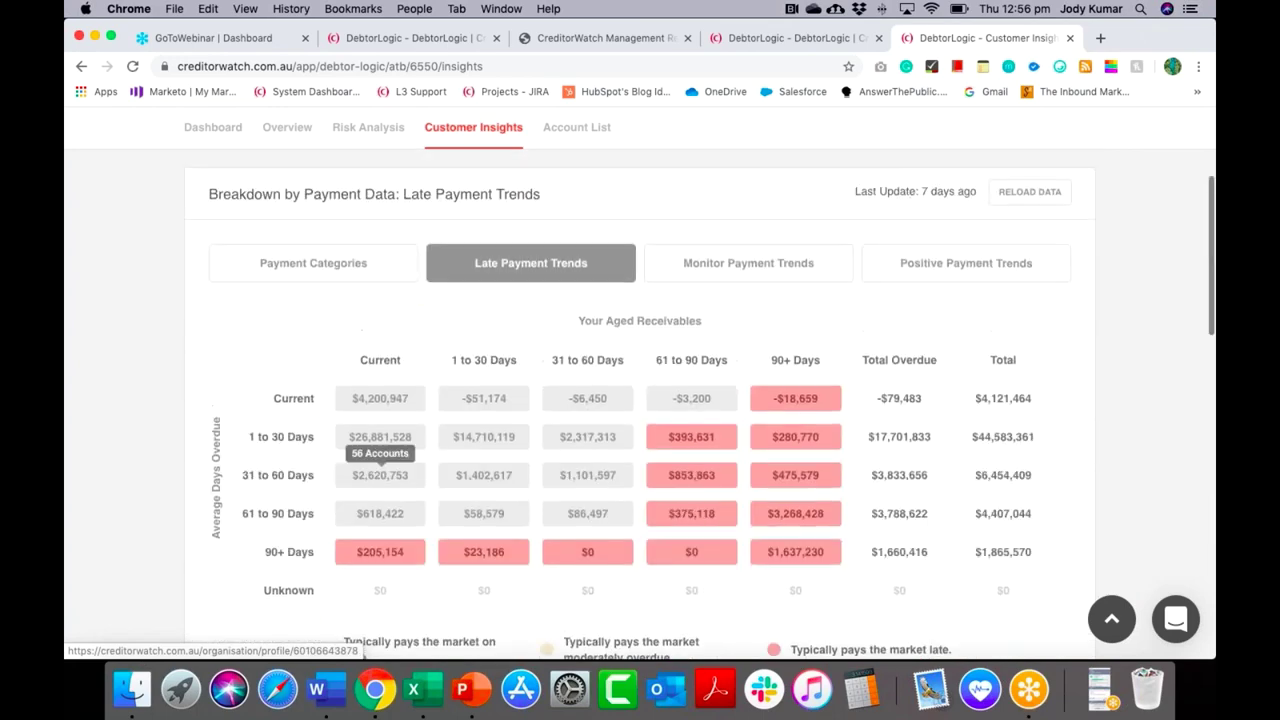
scroll(808, 303, "up", 2)
left_click(808, 302)
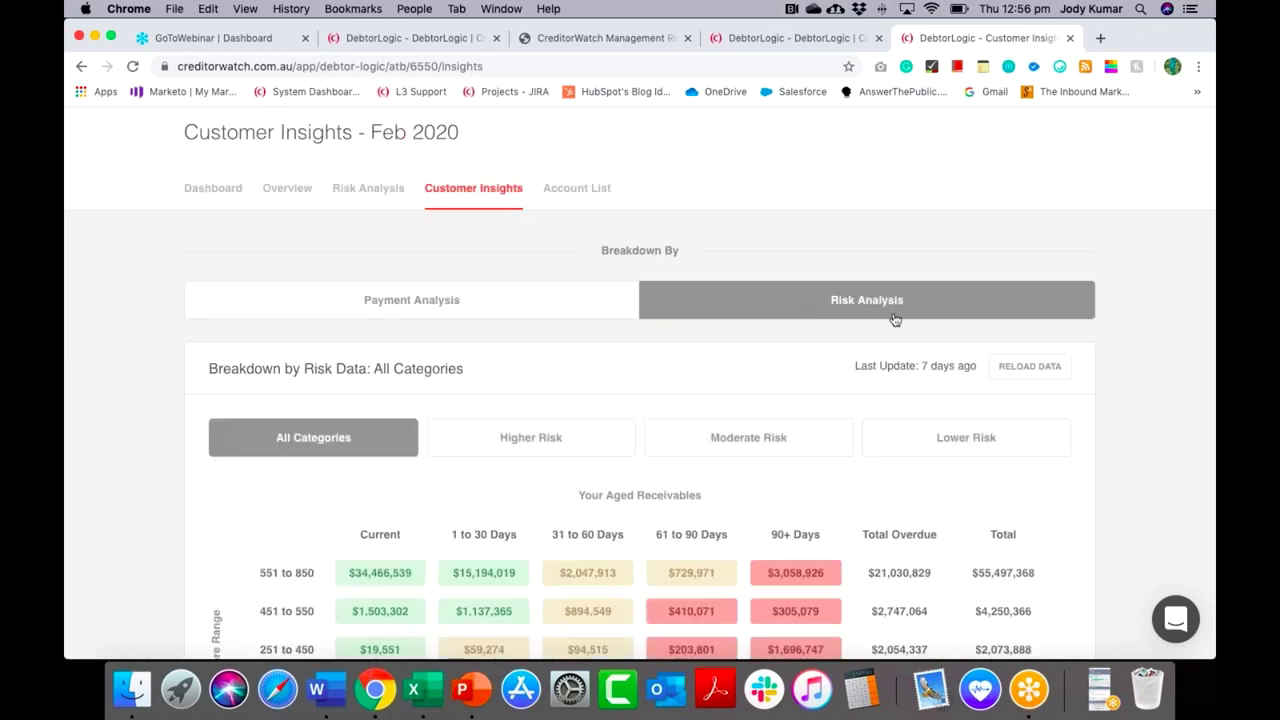
scroll(1130, 325, "down", 3)
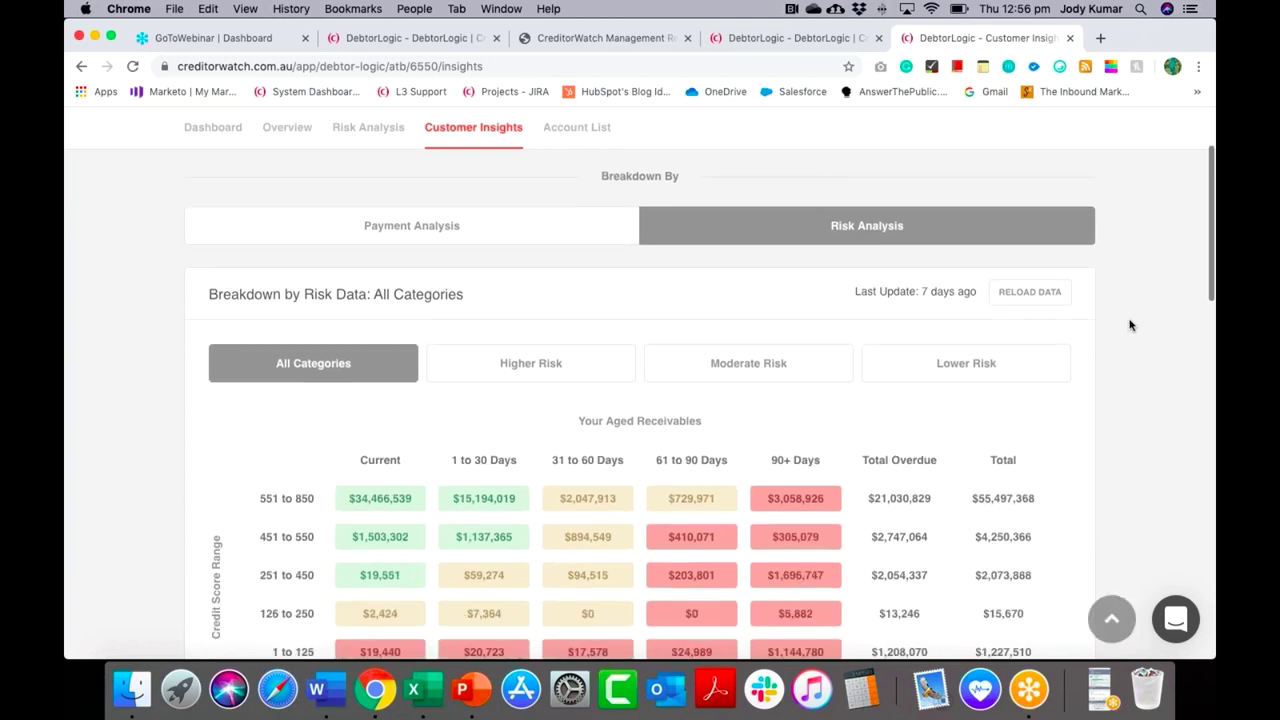
scroll(1130, 325, "down", 2)
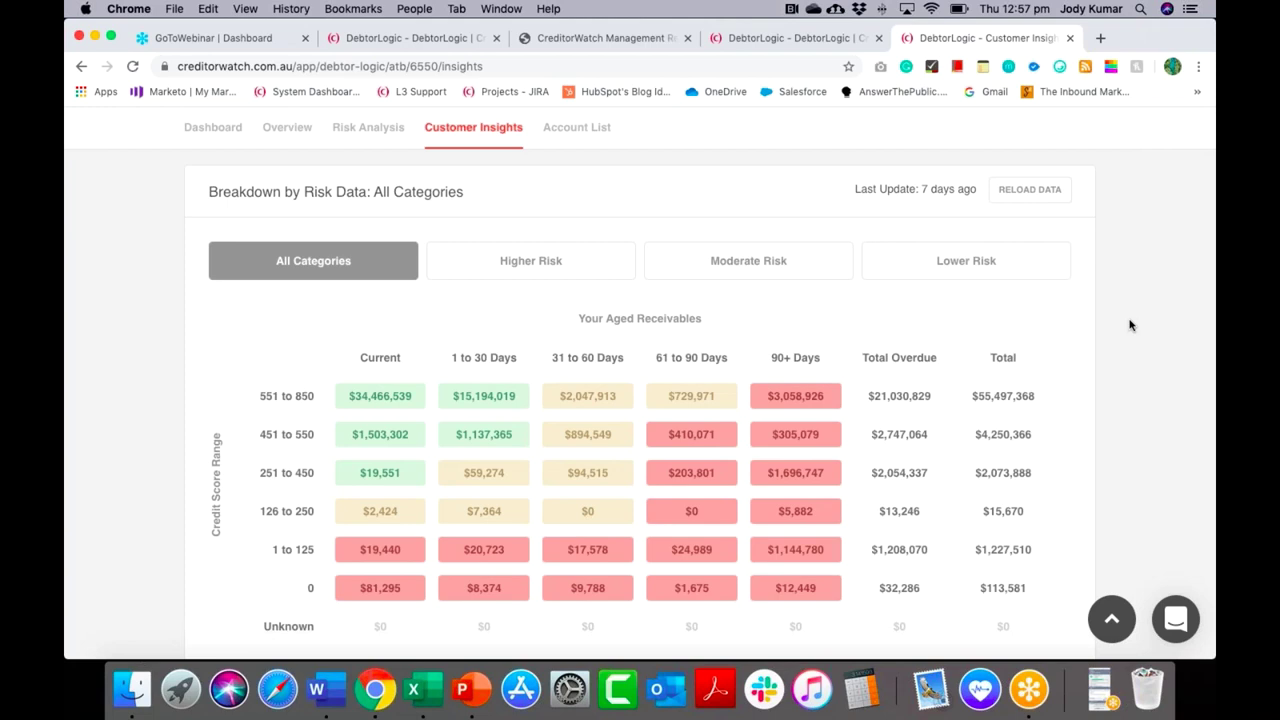
scroll(1130, 325, "down", 3)
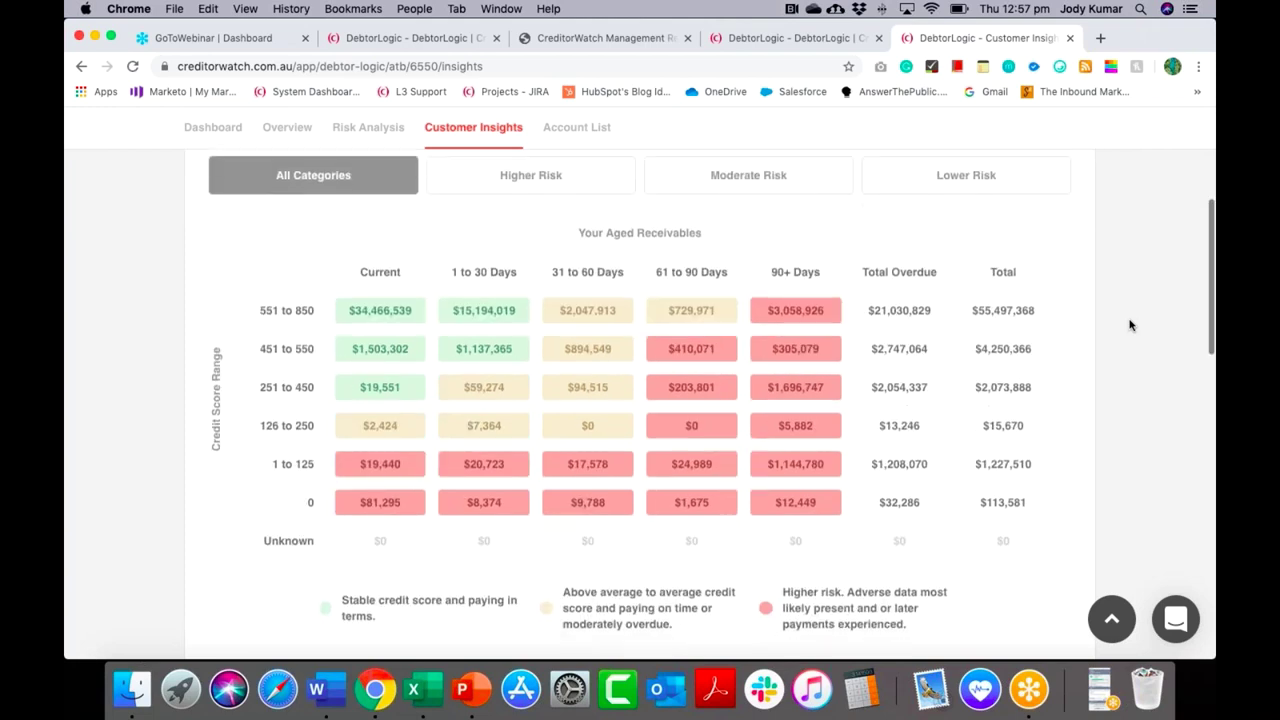
mouse_move(698, 507)
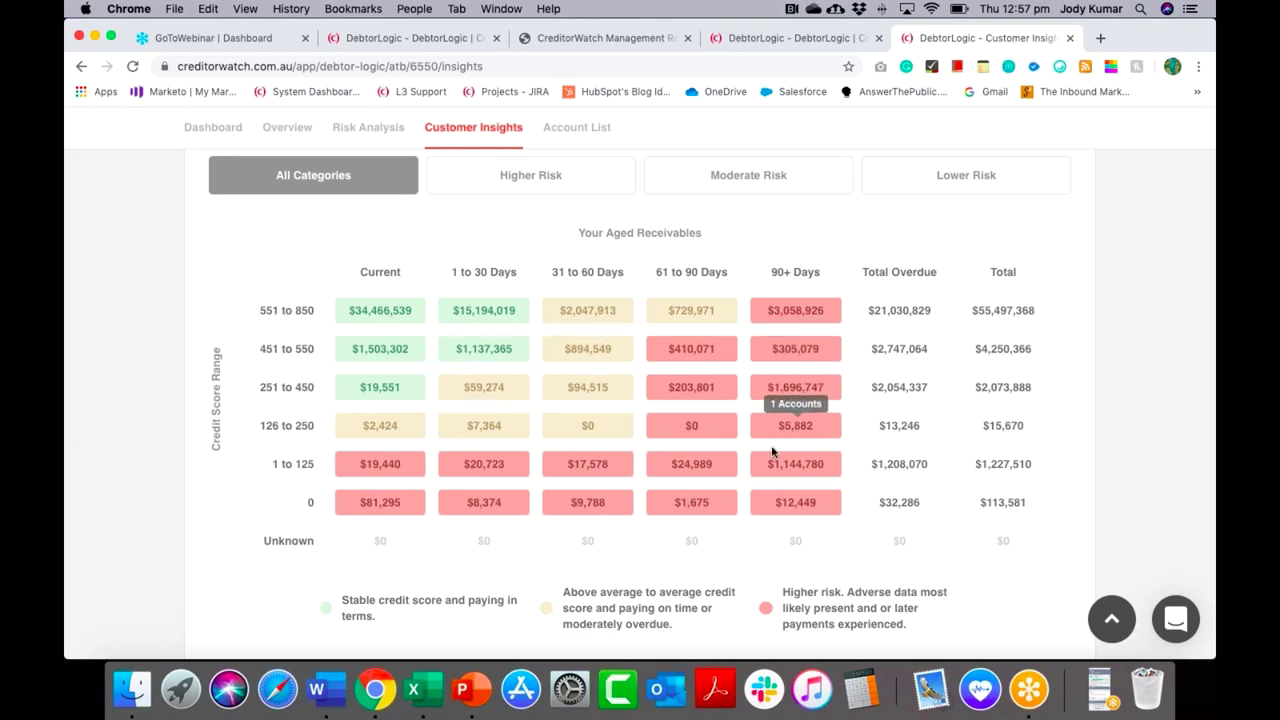
mouse_move(677, 467)
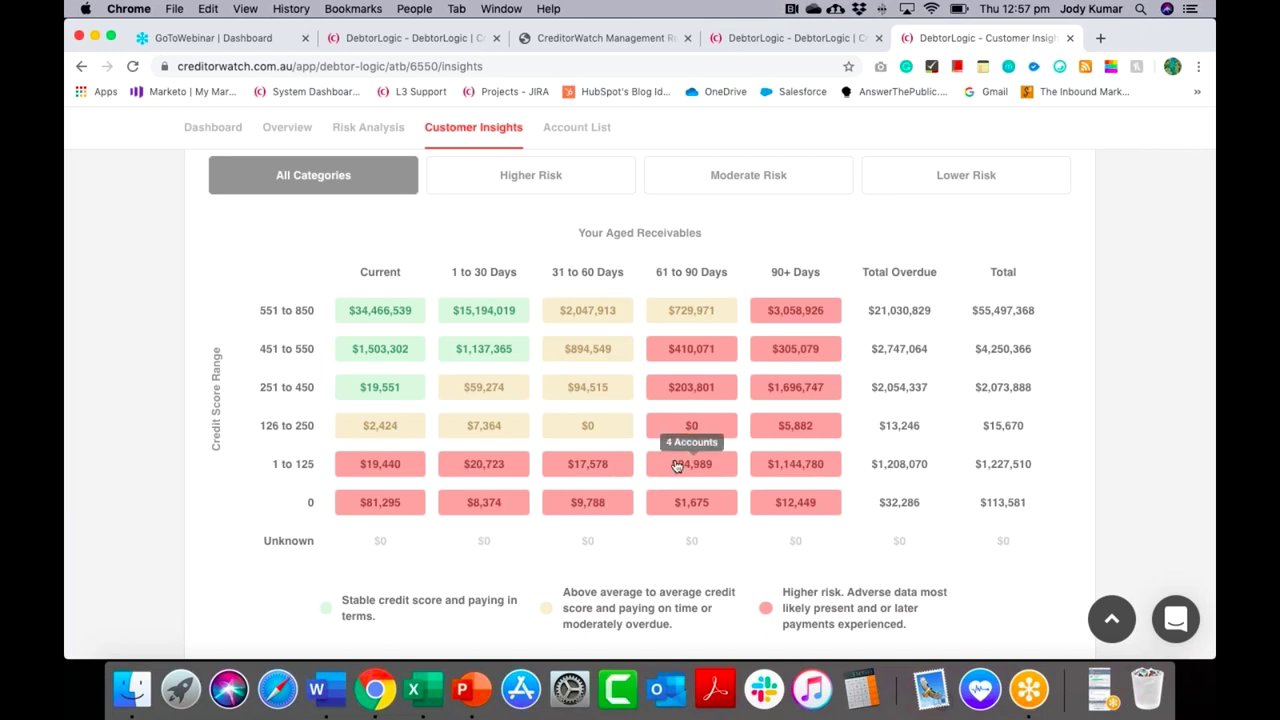
scroll(677, 467, "down", 1)
scroll(586, 215, "up", 2)
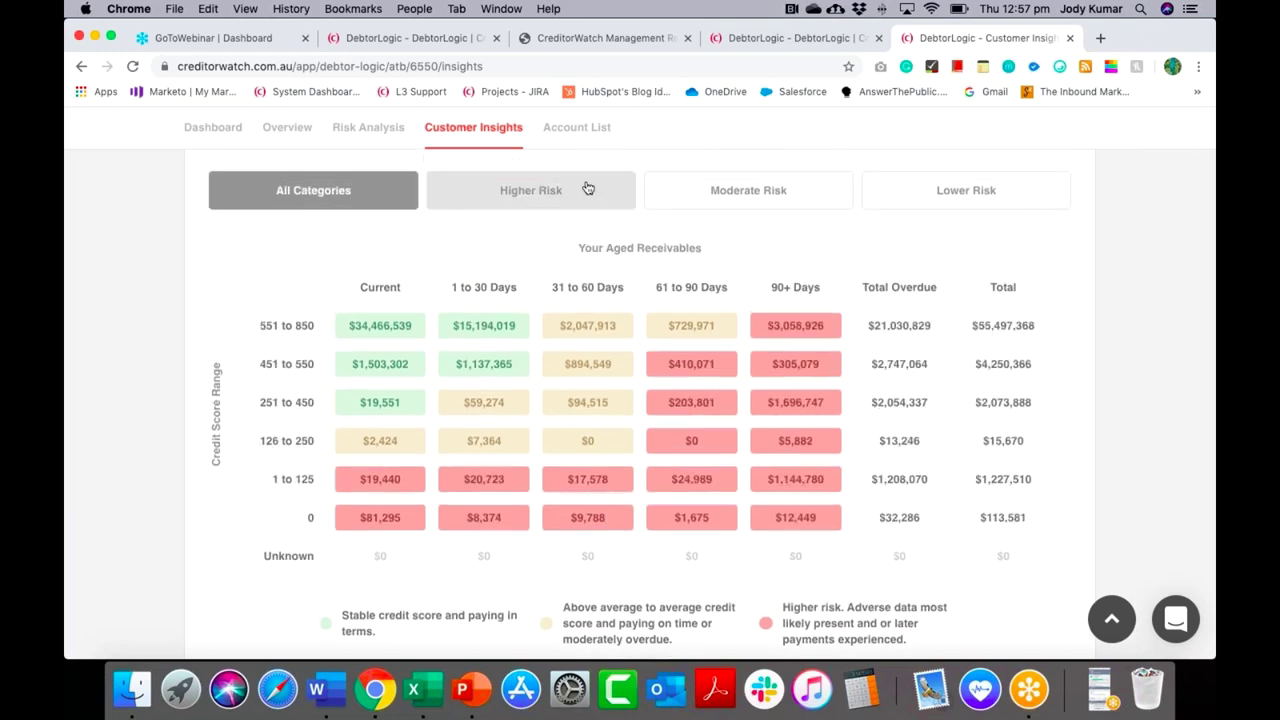
- Switch the credit-score matrix to Higher Risk and check the account counts in the red cells
left_click(588, 189)
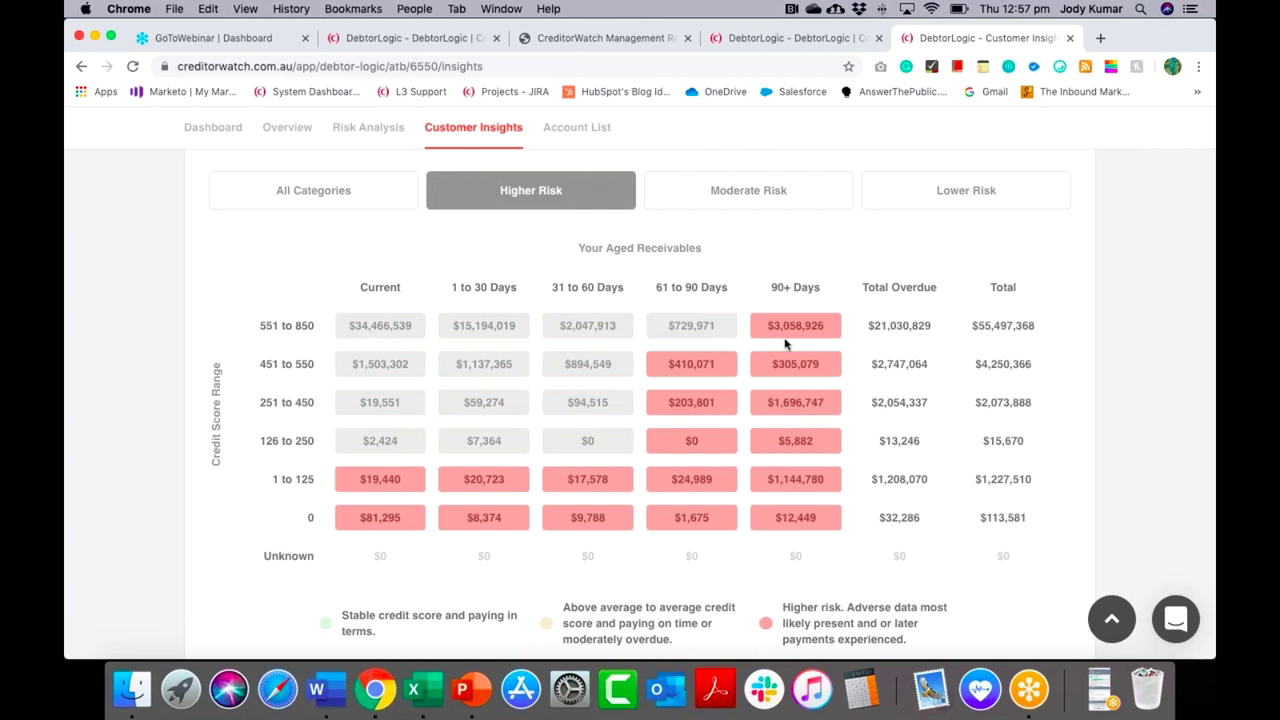
mouse_move(790, 398)
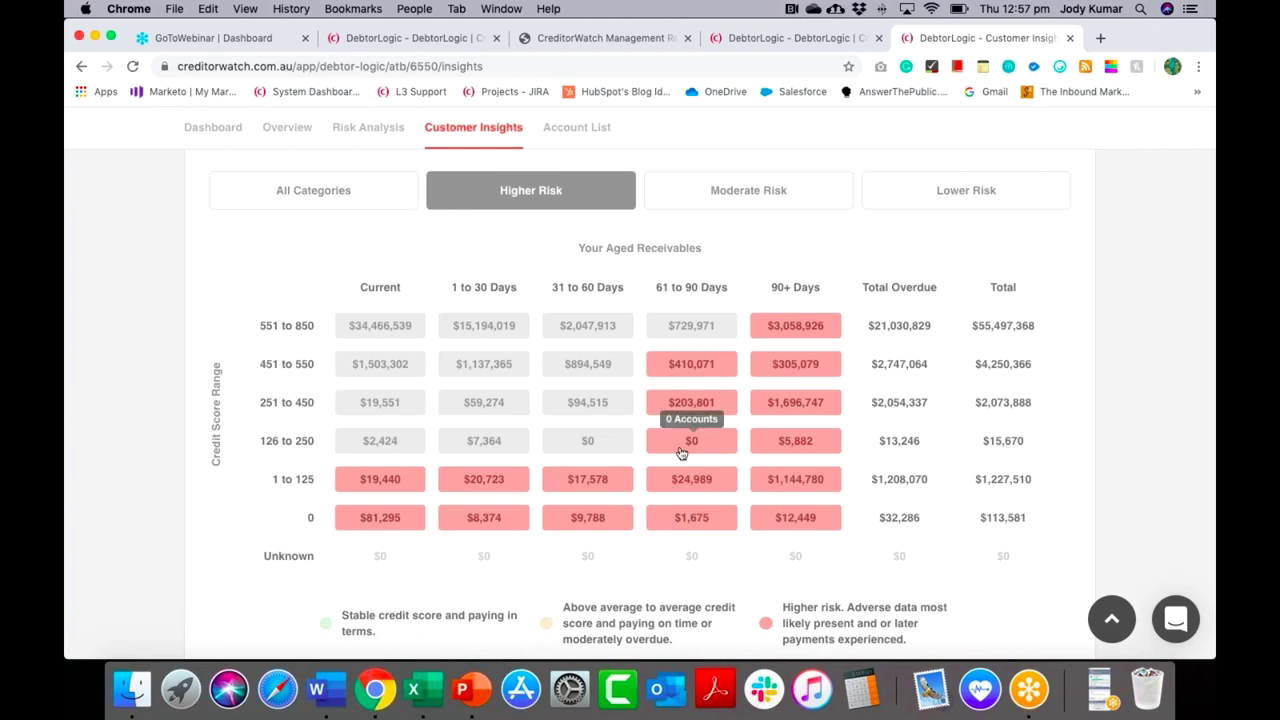
mouse_move(711, 442)
- Show the Moderate Risk view, flagging amounts like $894,549 for the 451–550 band at 31–60 Days
left_click(770, 191)
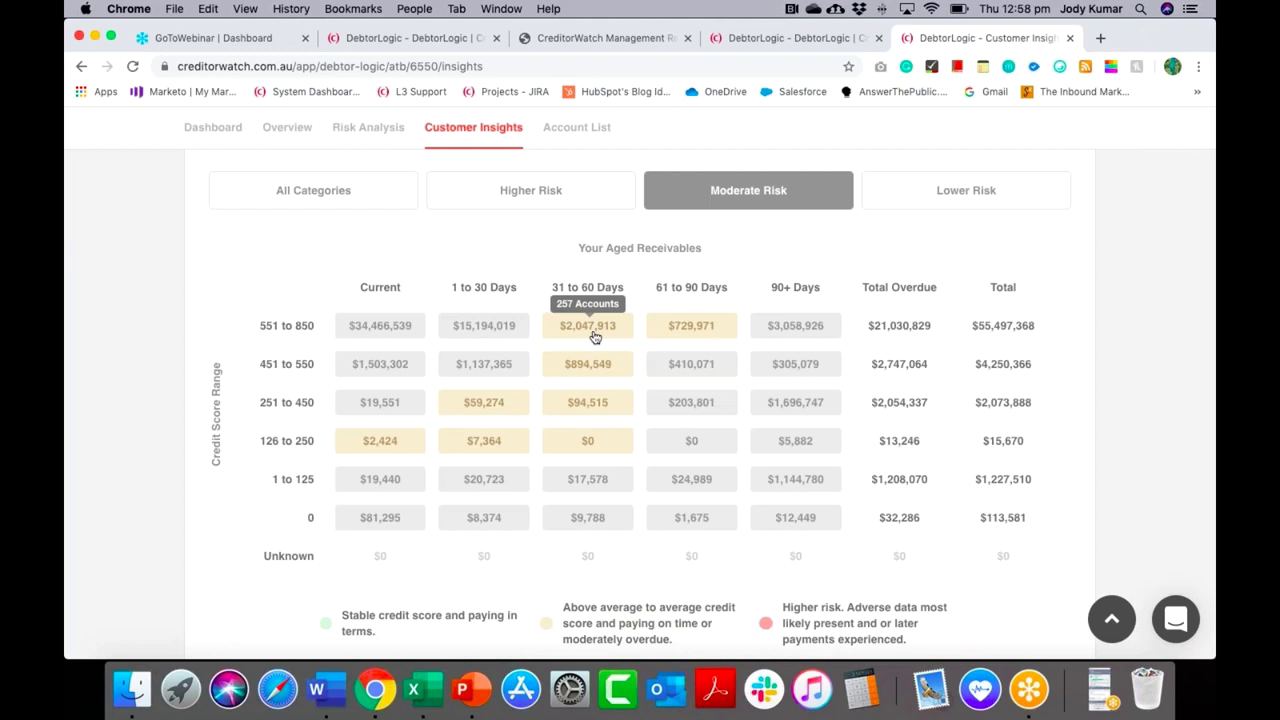
left_click(972, 194)
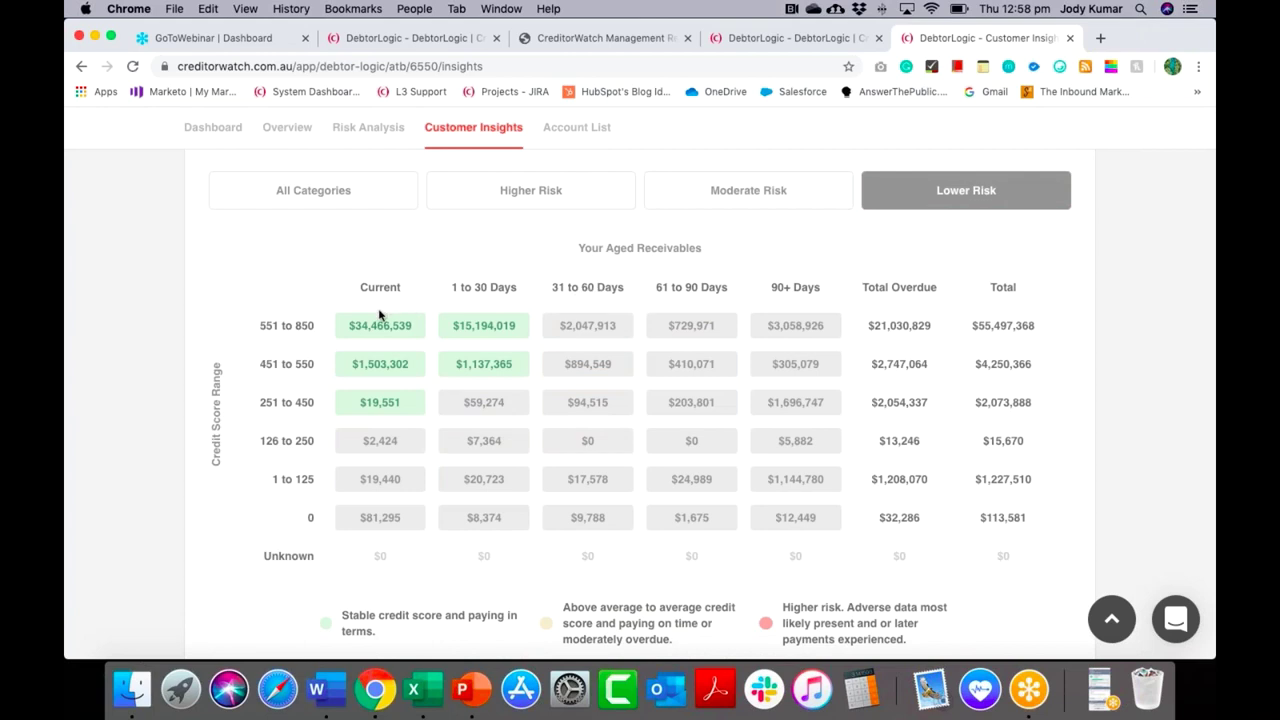
mouse_move(375, 369)
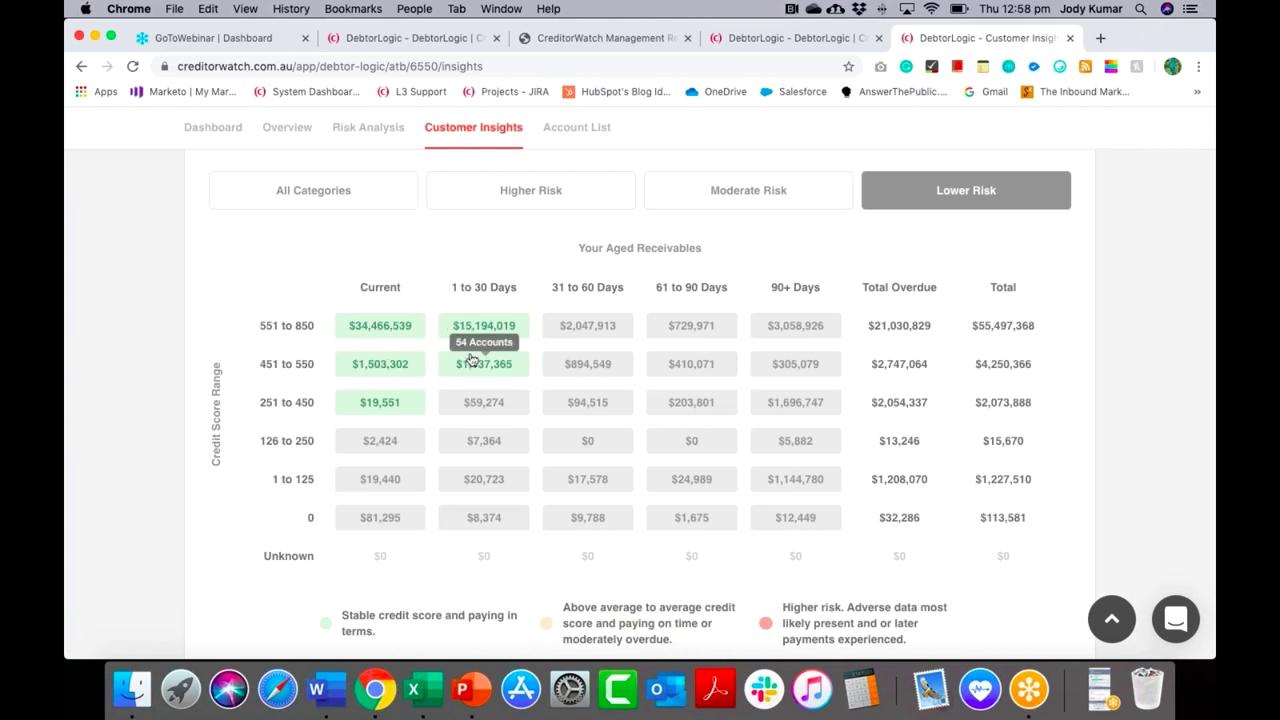
mouse_move(465, 330)
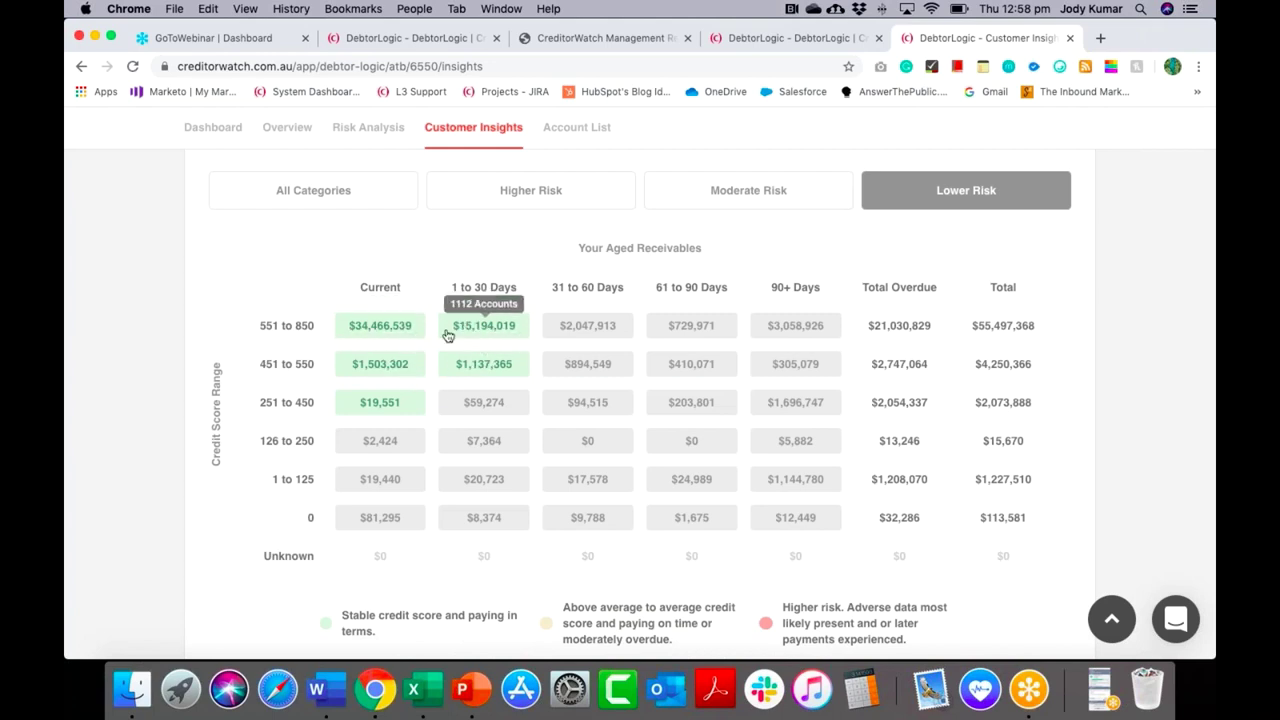
mouse_move(484, 364)
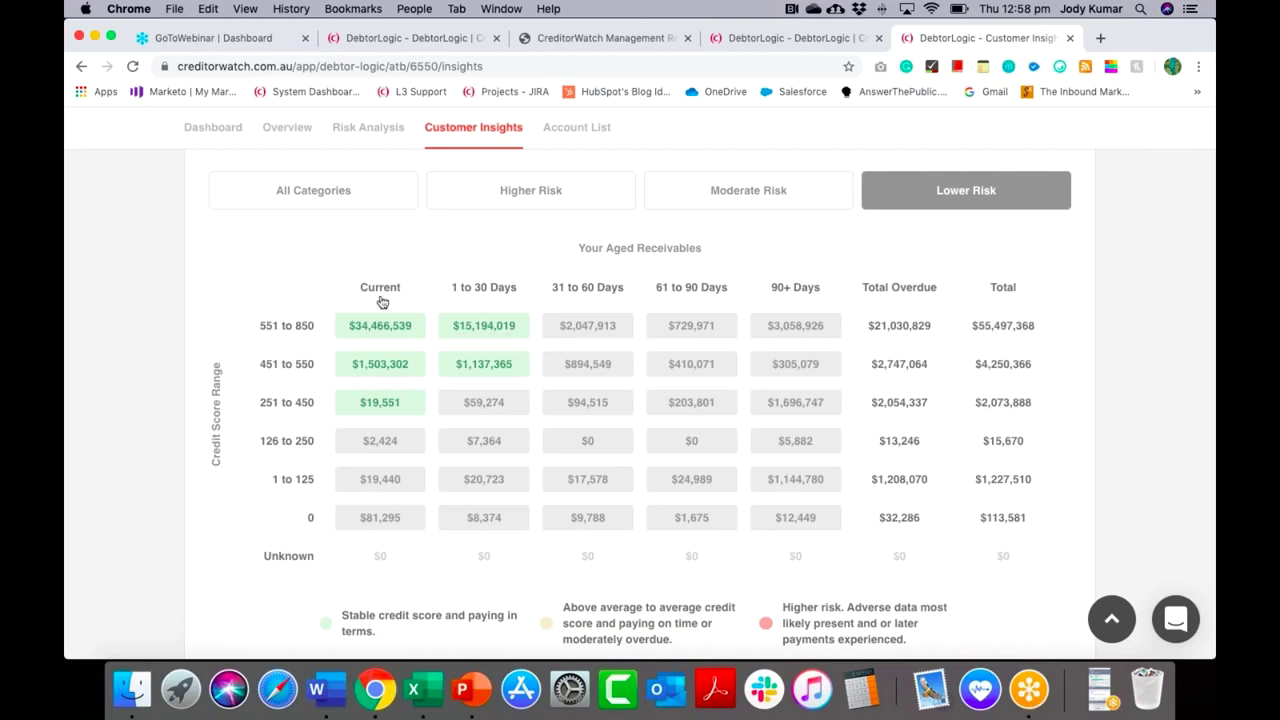
scroll(222, 382, "down", 10)
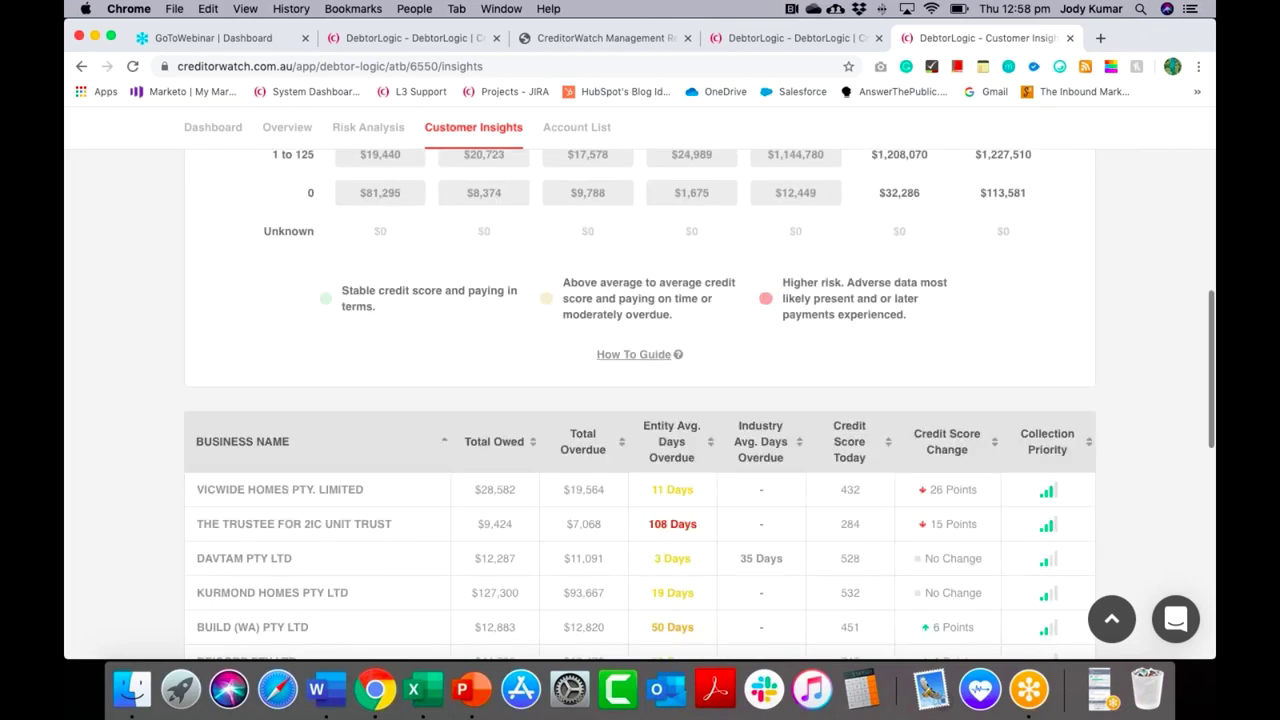
scroll(222, 400, "down", 4)
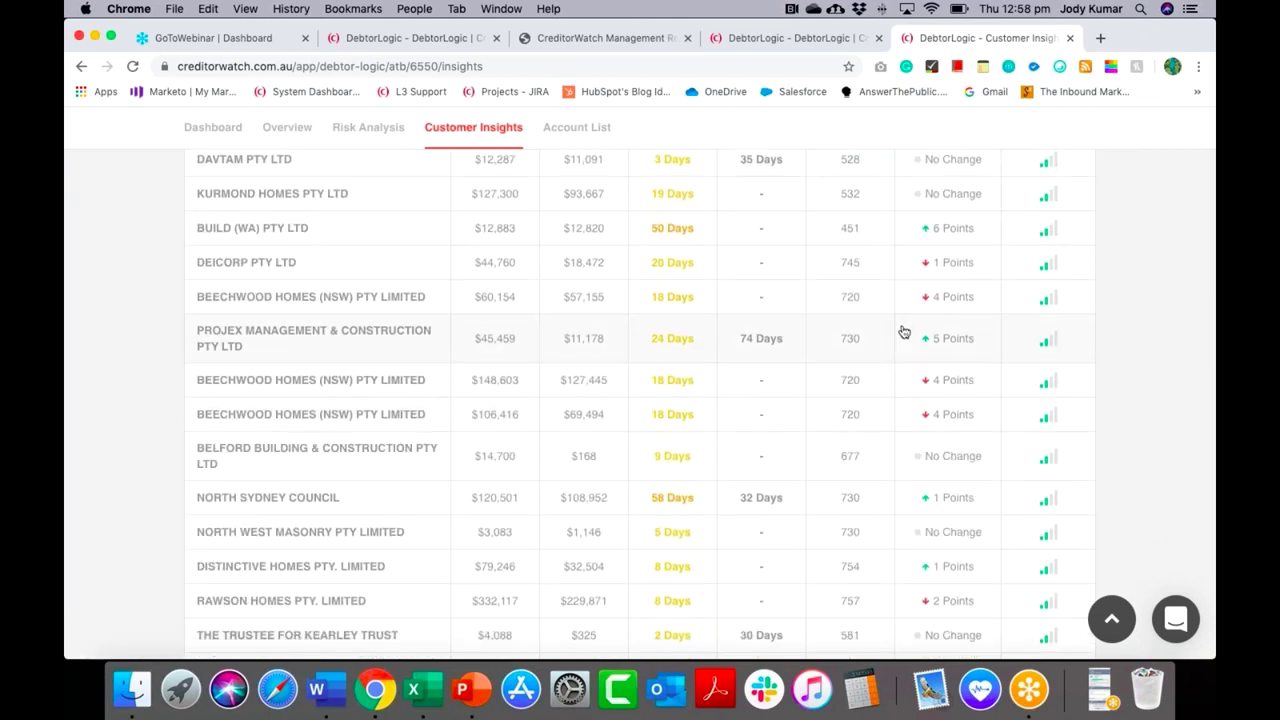
scroll(903, 331, "up", 2)
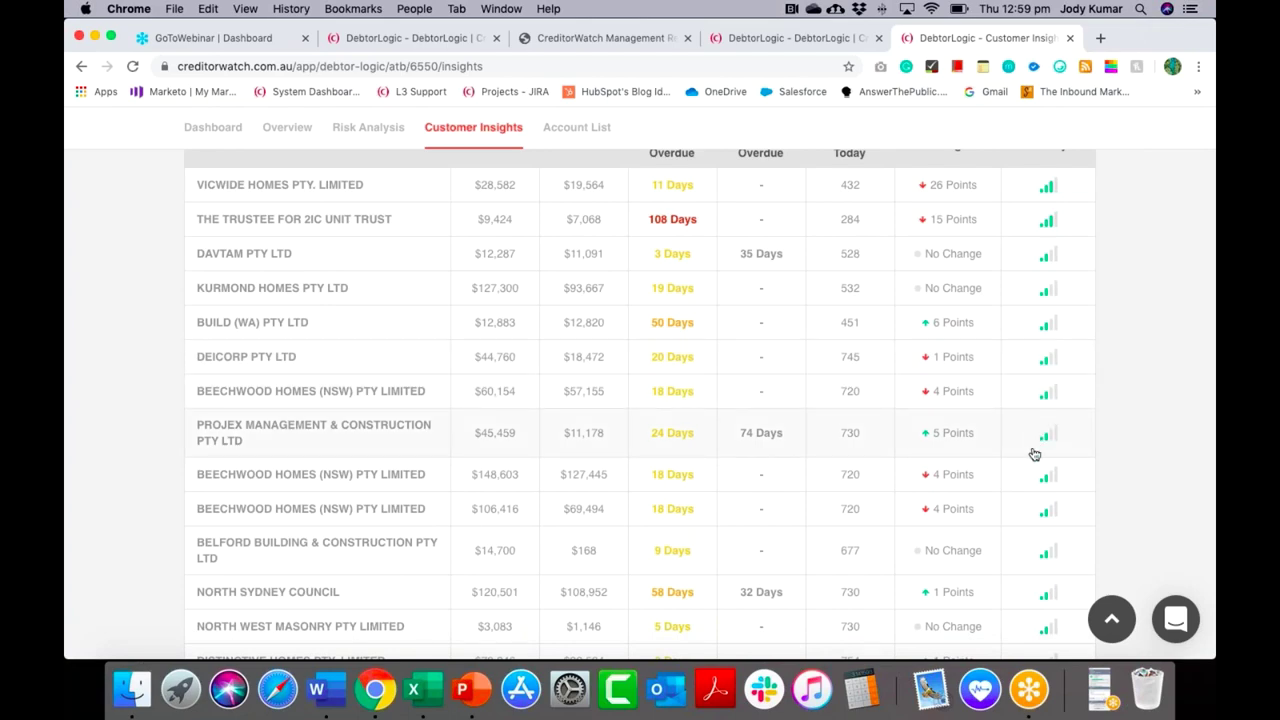
scroll(1034, 452, "up", 10)
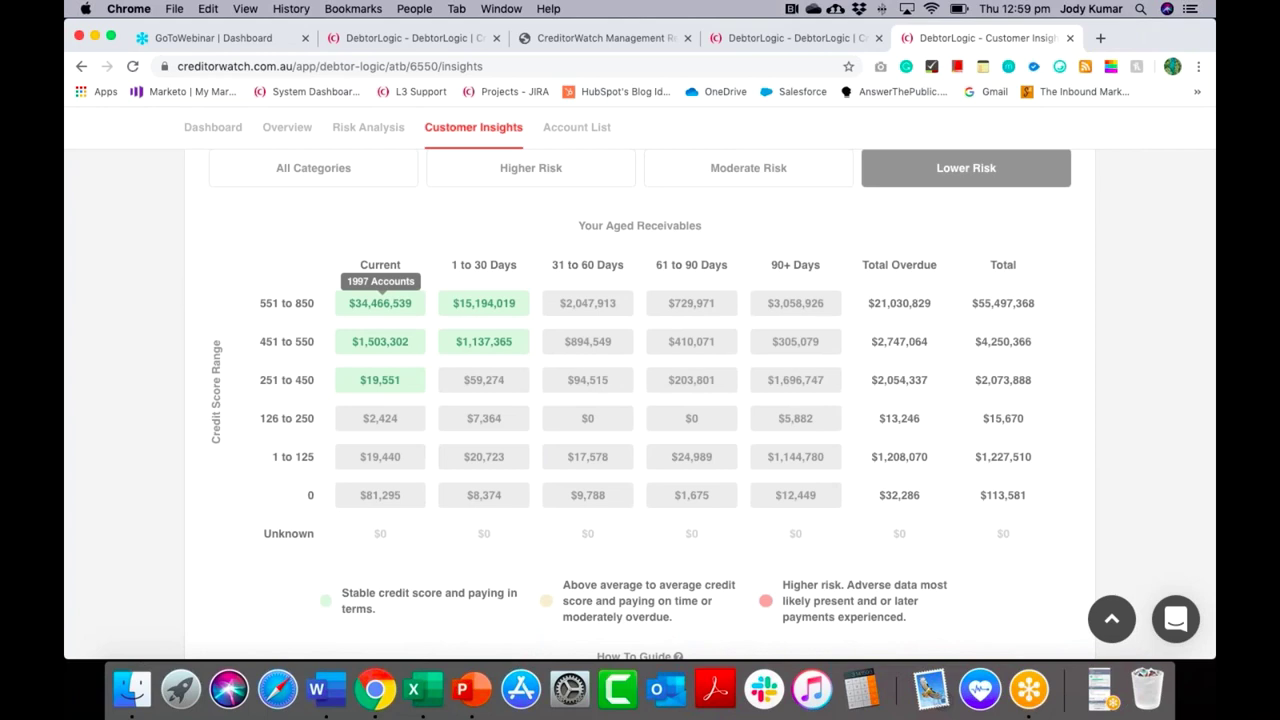
scroll(380, 303, "down", 10)
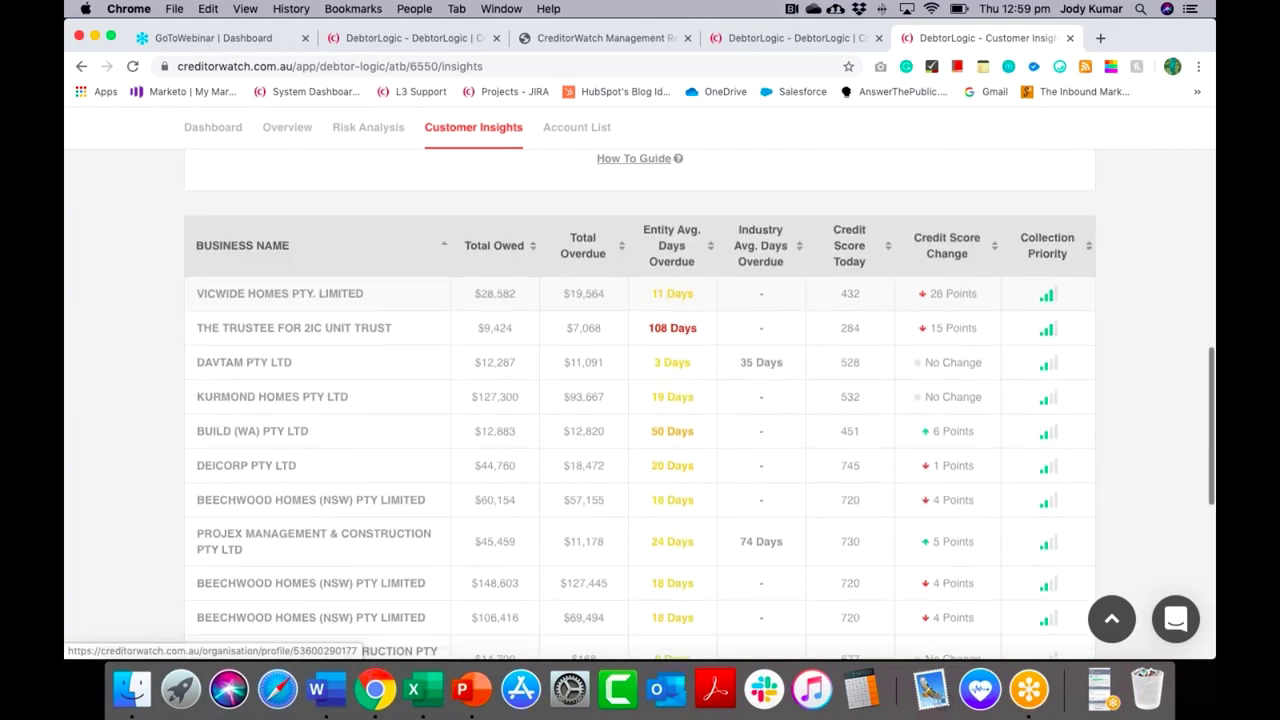
scroll(986, 369, "down", 1)
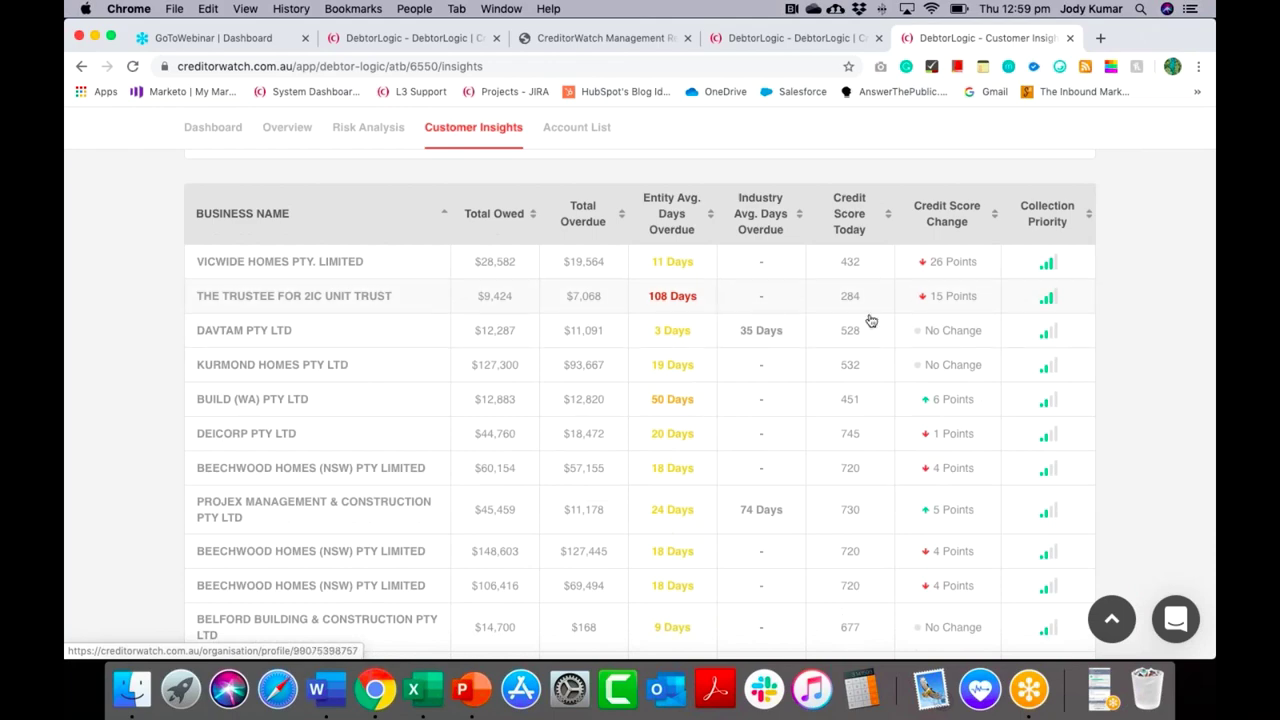
scroll(986, 369, "up", 10)
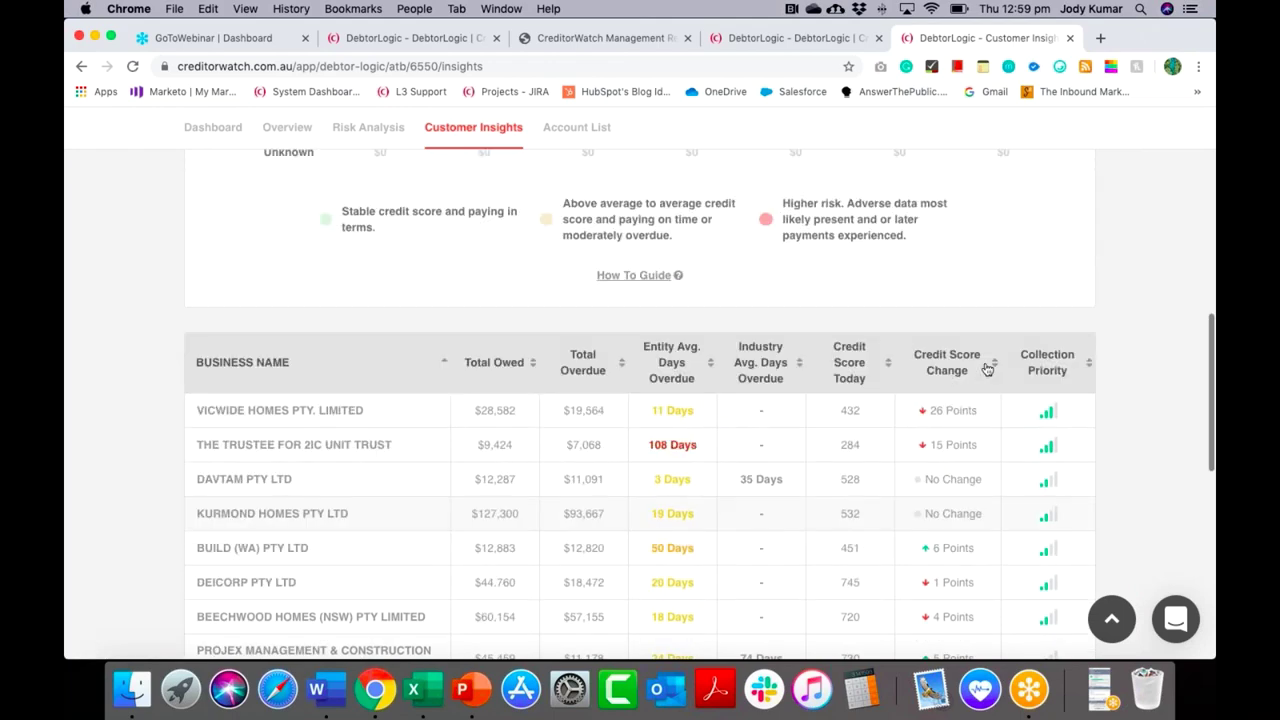
mouse_move(986, 369)
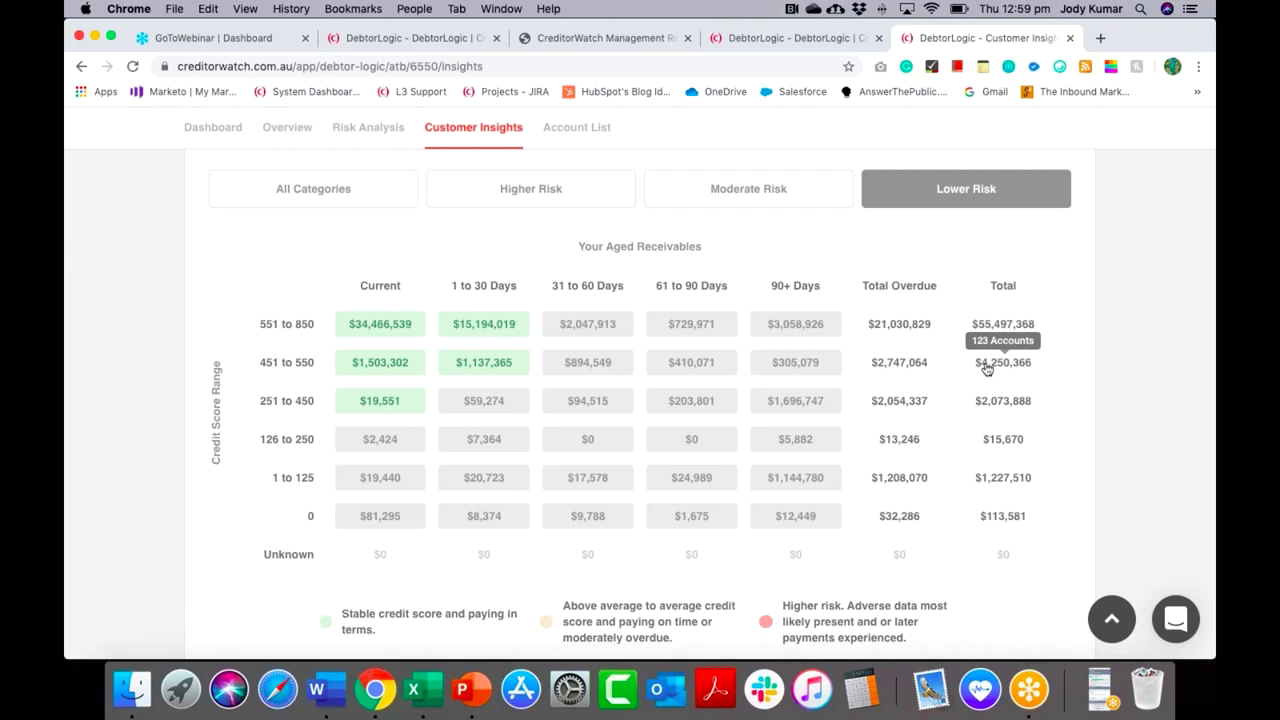
scroll(986, 369, "up", 6)
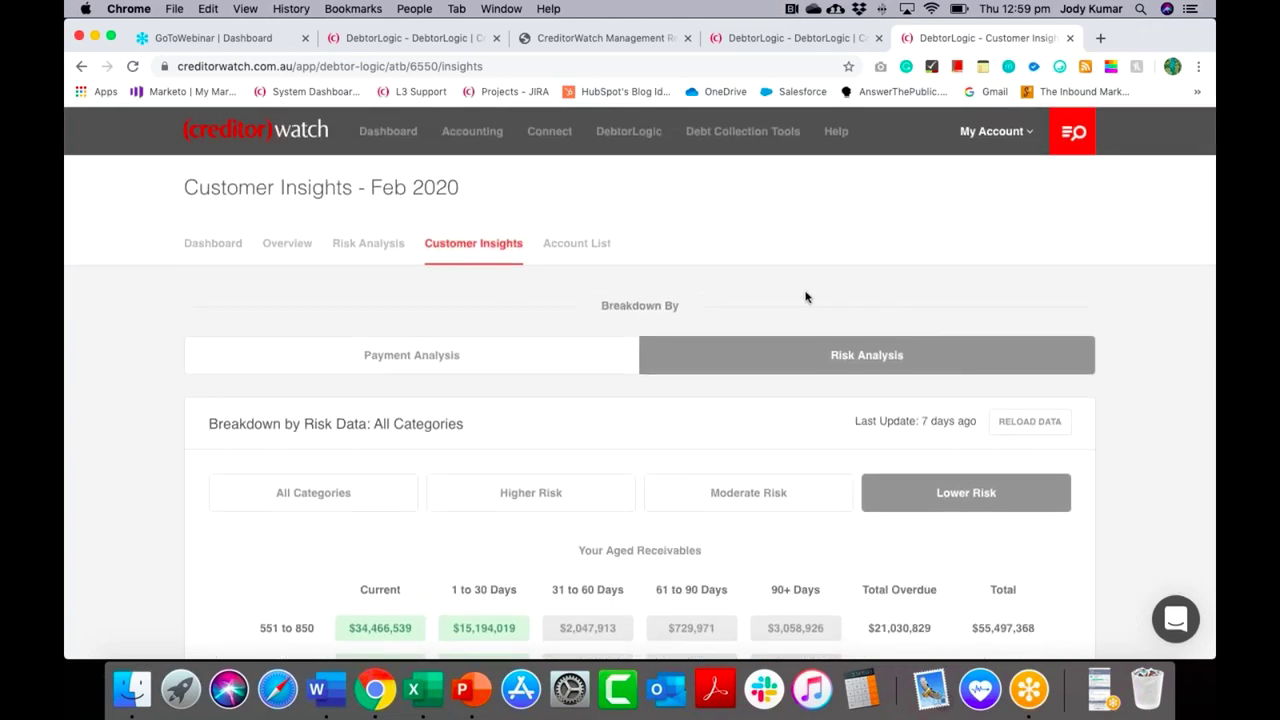
scroll(278, 392, "down", 1)
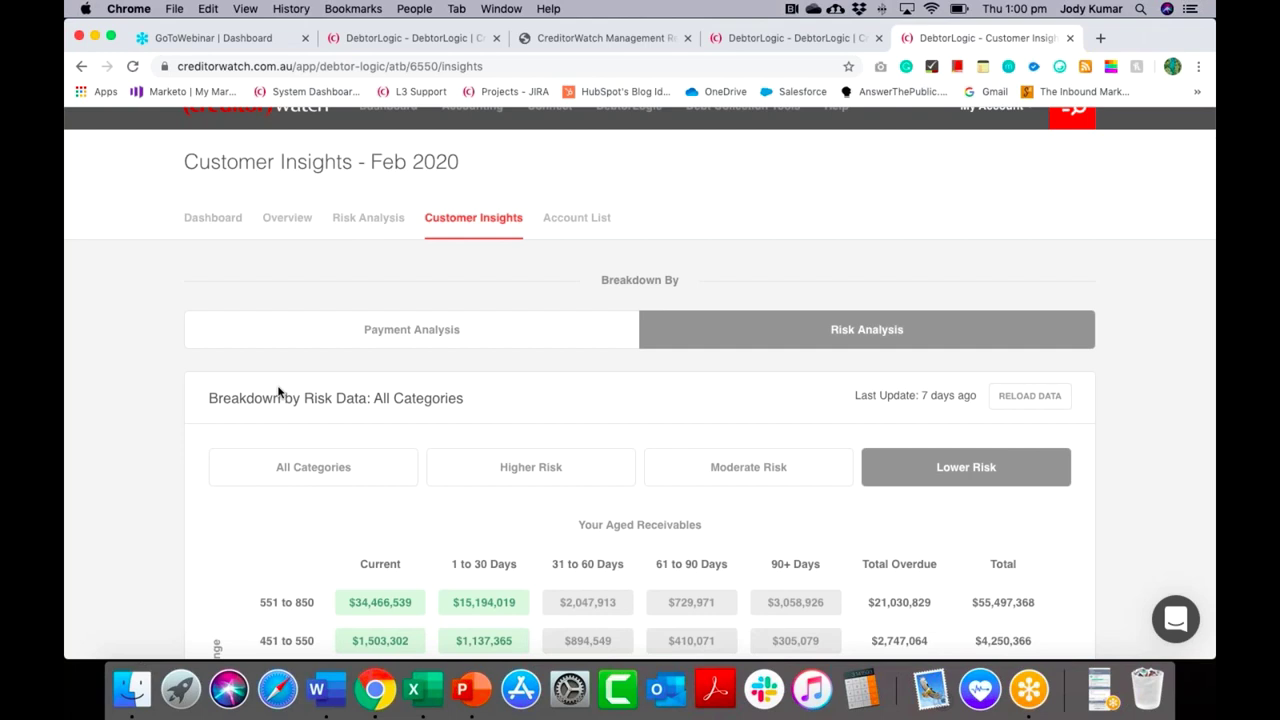
- Return to the Feb 2020 Dashboard, then bring up the overview of Desktop 1 and Desktop 2
left_click(232, 219)
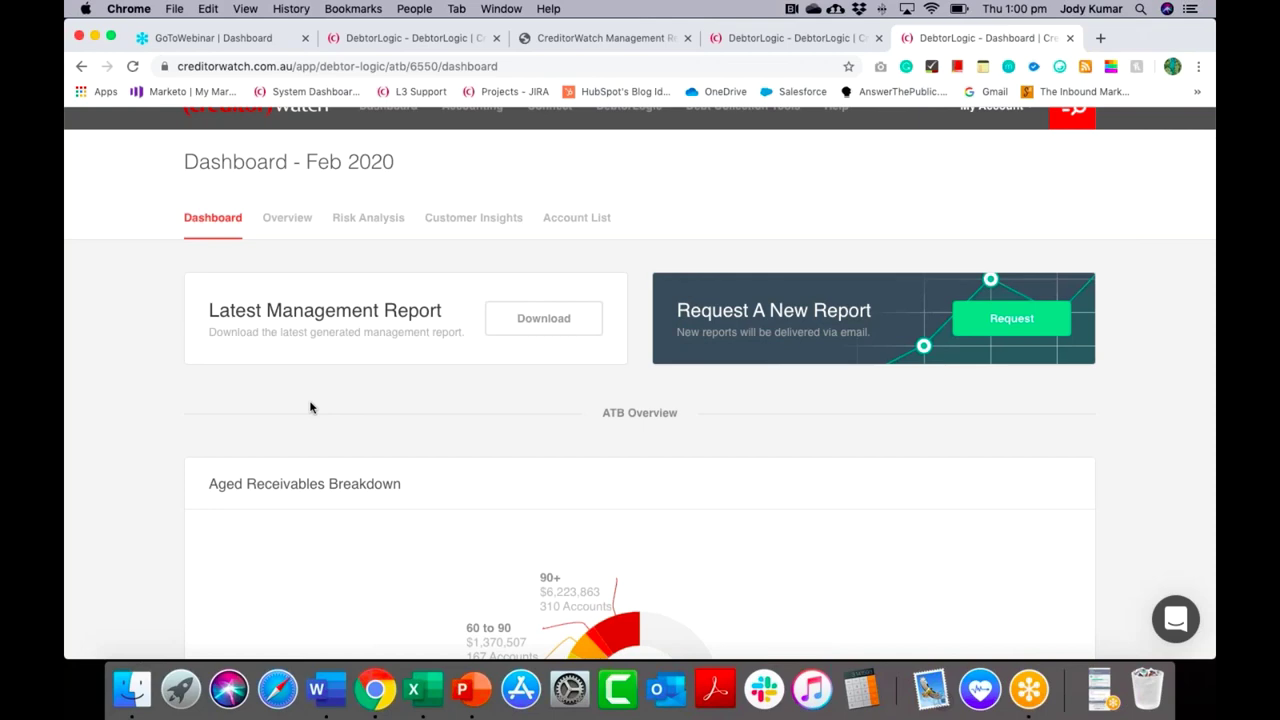
key("ctrl+Up")
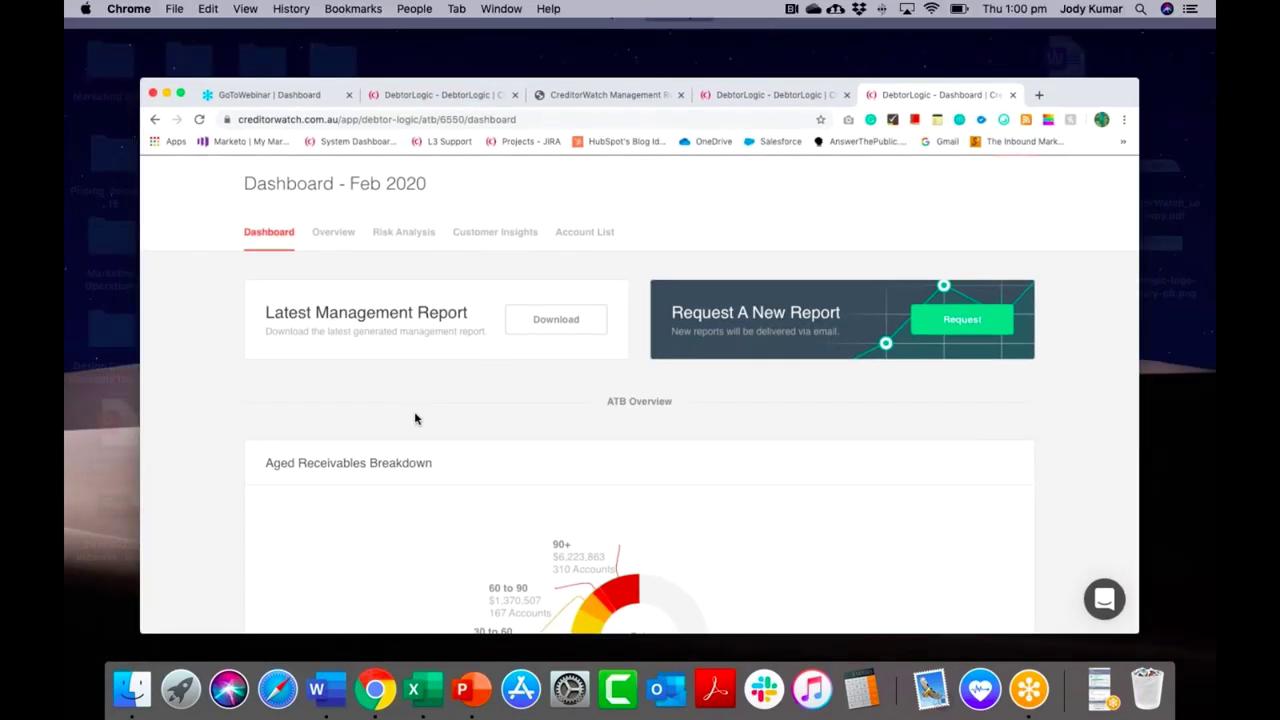
left_click(414, 418)
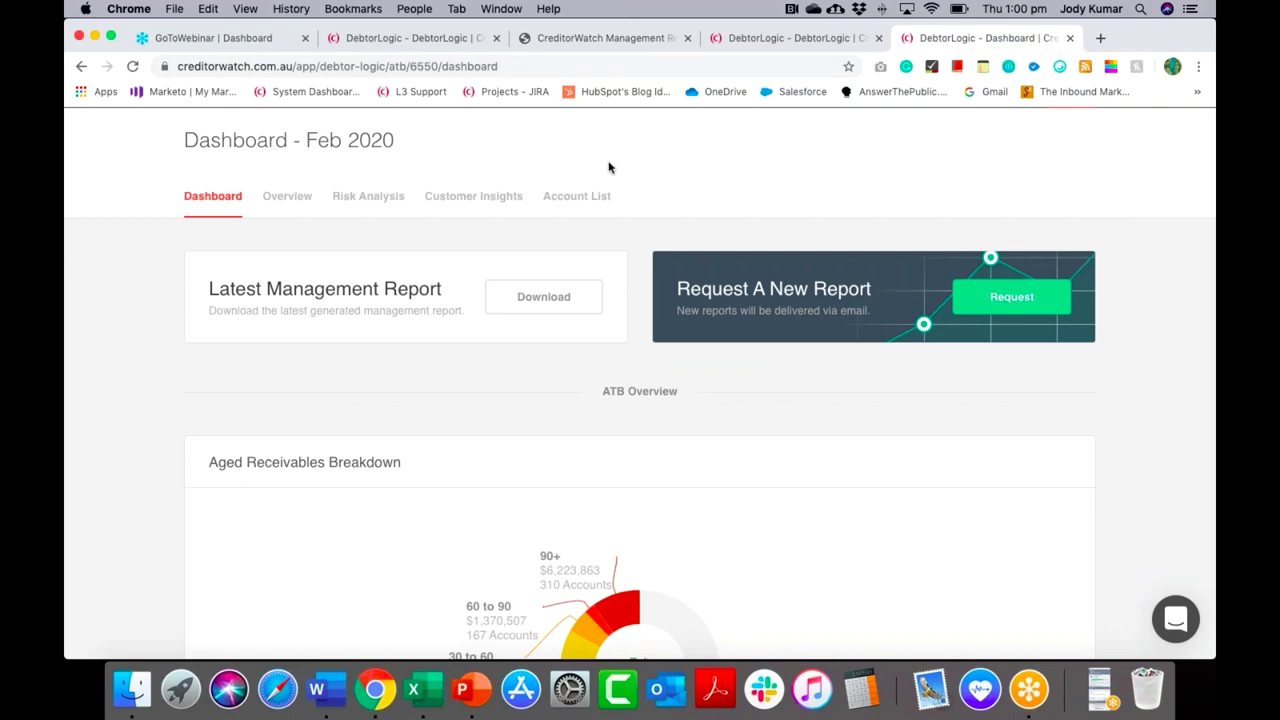
key("ctrl+Up")
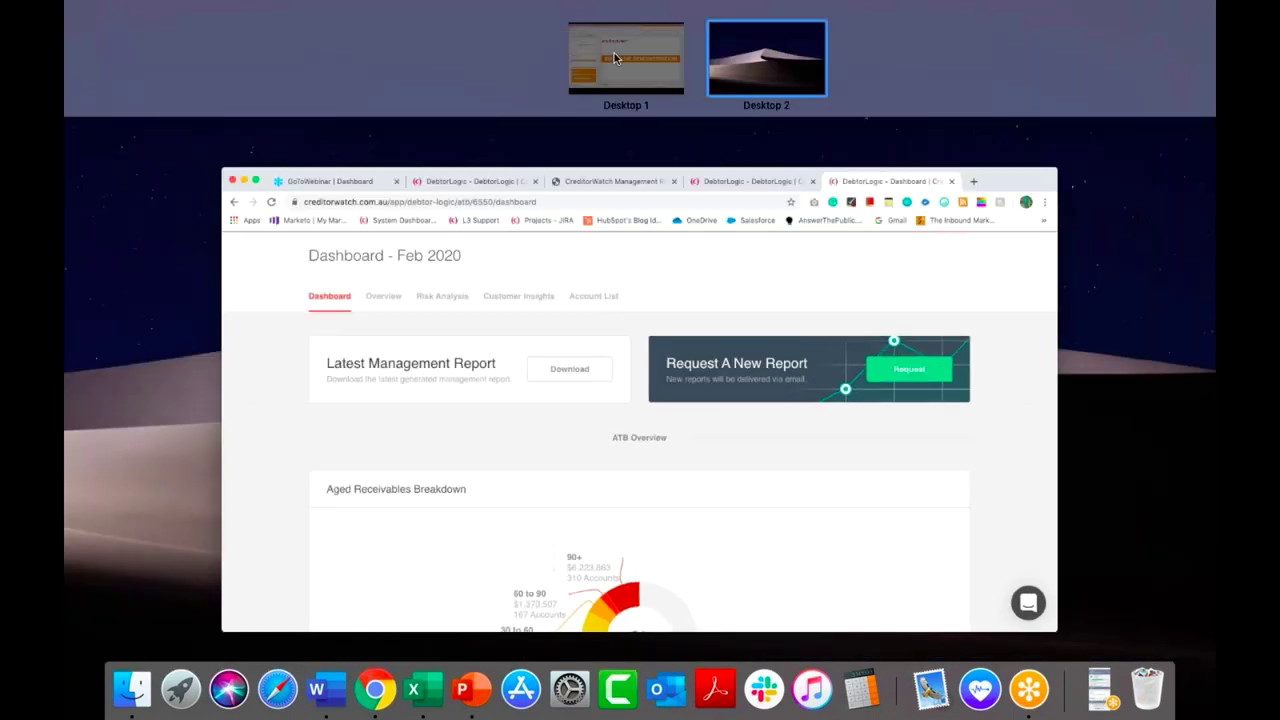
- Switch to the PowerPoint webinar deck on Desktop 1 and select slide 9, the How-To-Guide
left_click(615, 58)
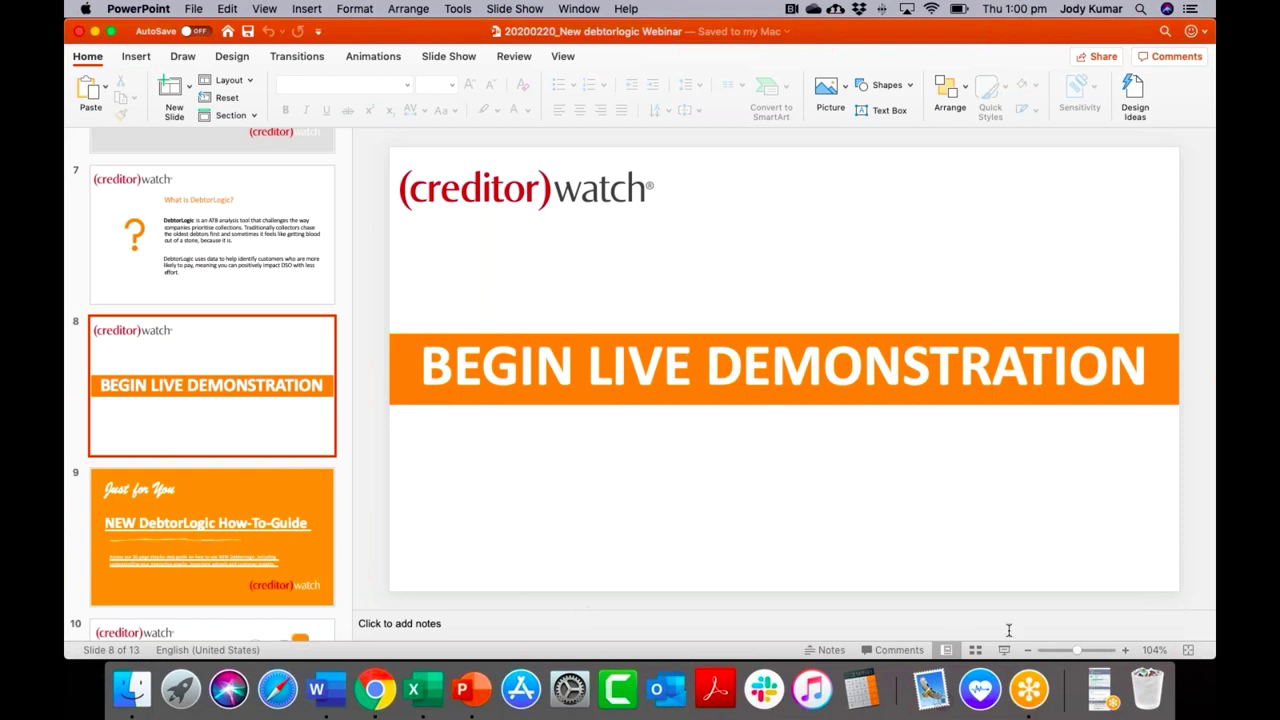
left_click(1030, 705)
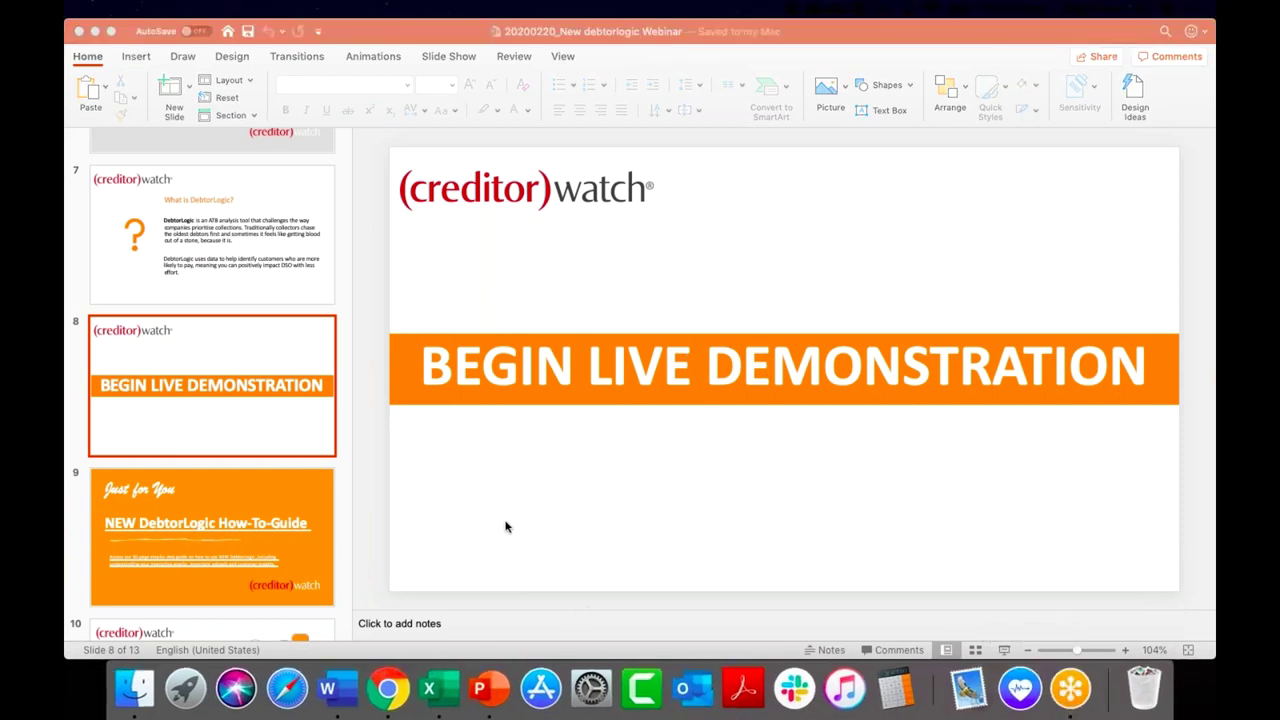
left_click(274, 509)
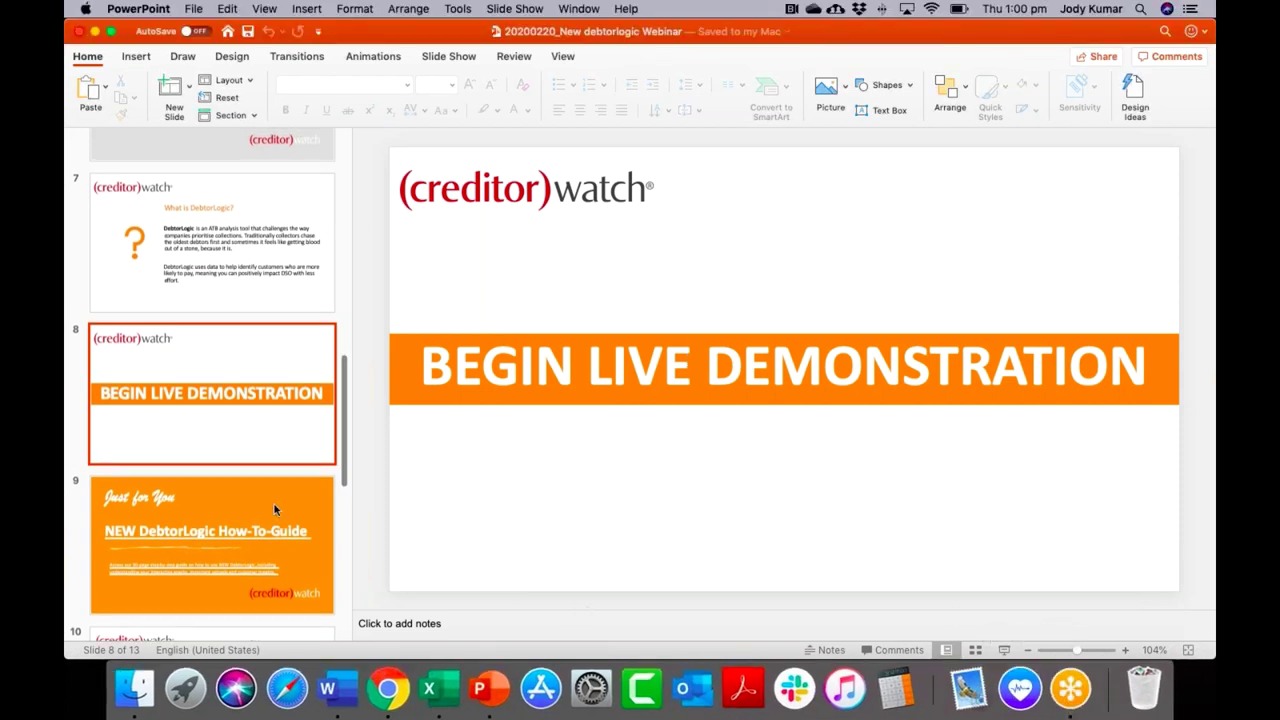